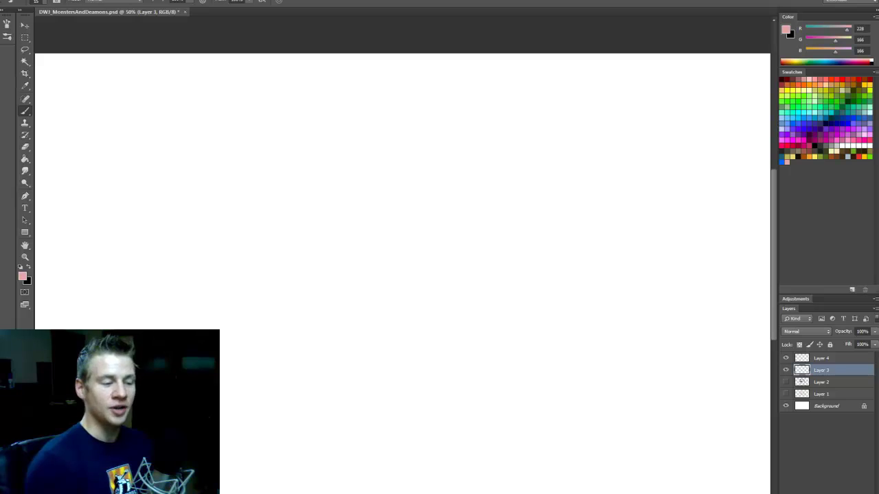
Step: Sketch a pink almond-shaped human eye with a shaded iris and round highlight in the upper-right area of the canvas on Layer 3
scroll(402, 273, "right", 2)
scroll(402, 273, "left", 2)
left_click_drag(772, 243, 772, 253)
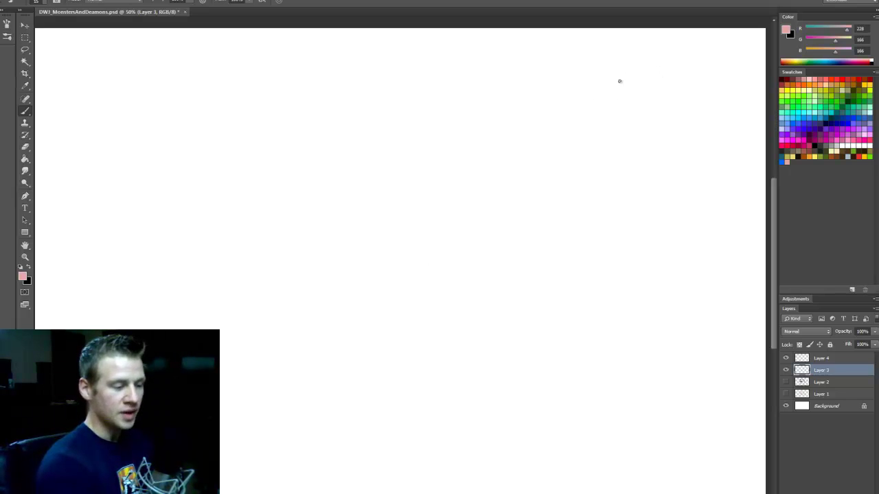
mouse_move(584, 110)
left_mouse_down()
mouse_move(647, 85)
mouse_move(685, 116)
mouse_move(655, 116)
left_mouse_up()
mouse_move(613, 87)
left_mouse_down()
mouse_move(629, 120)
mouse_move(653, 92)
mouse_move(618, 108)
mouse_move(648, 90)
mouse_move(642, 108)
mouse_move(634, 91)
mouse_move(649, 108)
mouse_move(627, 93)
mouse_move(608, 94)
mouse_move(627, 94)
mouse_move(632, 107)
mouse_move(615, 89)
mouse_move(641, 105)
left_mouse_up()
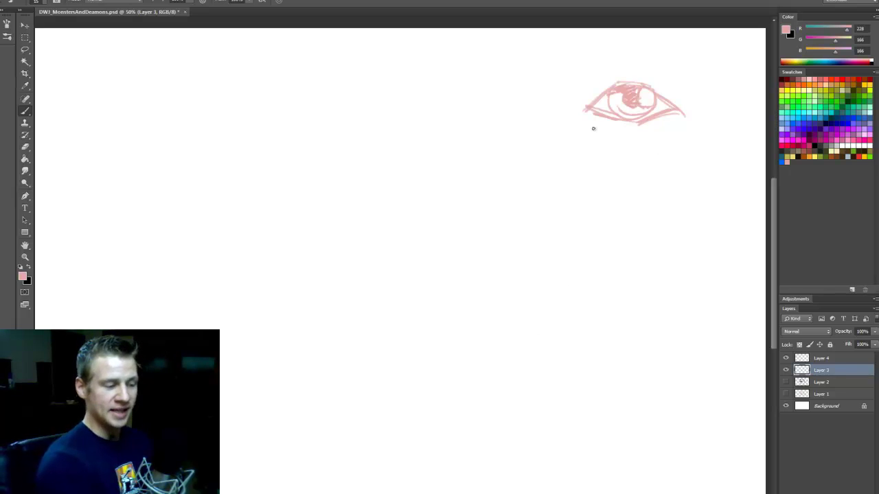
Step: Add the lower and upper lid creases around the human eye and sketch an arched eyebrow above it
mouse_move(577, 112)
left_mouse_down()
mouse_move(632, 137)
mouse_move(672, 125)
mouse_move(657, 136)
left_mouse_up()
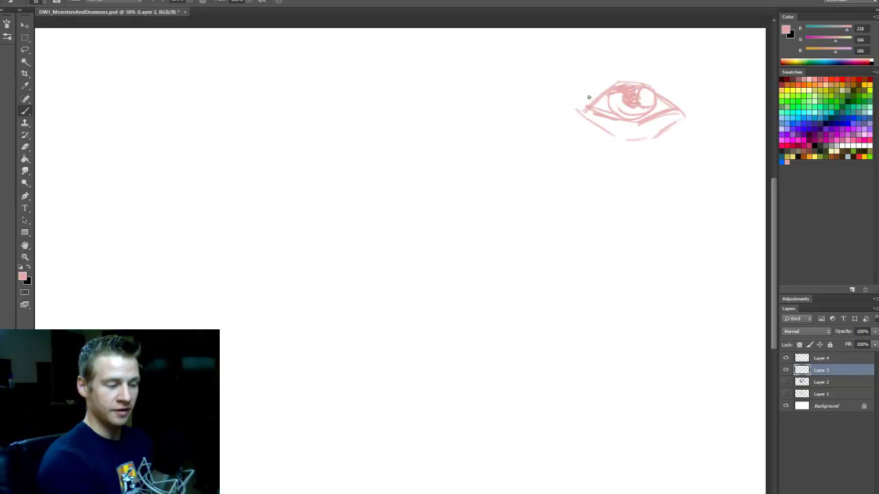
mouse_move(603, 86)
left_mouse_down()
mouse_move(616, 73)
mouse_move(666, 95)
left_mouse_up()
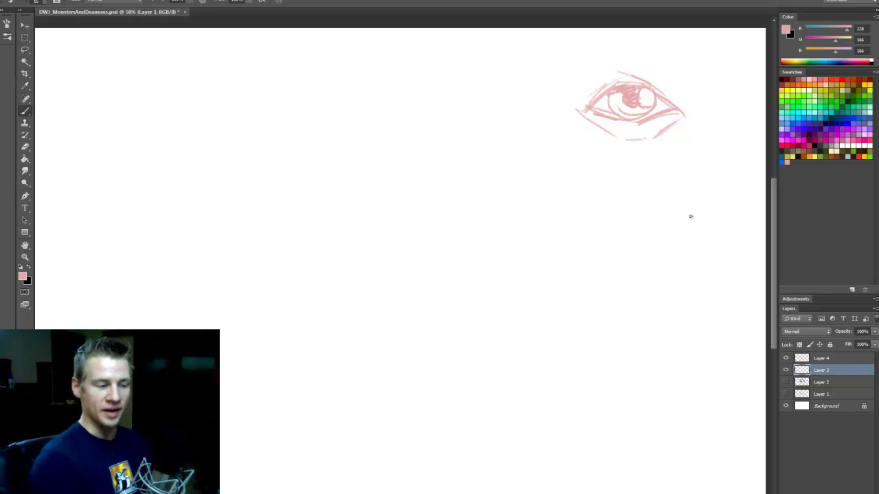
mouse_move(549, 86)
left_mouse_down()
mouse_move(658, 62)
mouse_move(698, 85)
left_mouse_up()
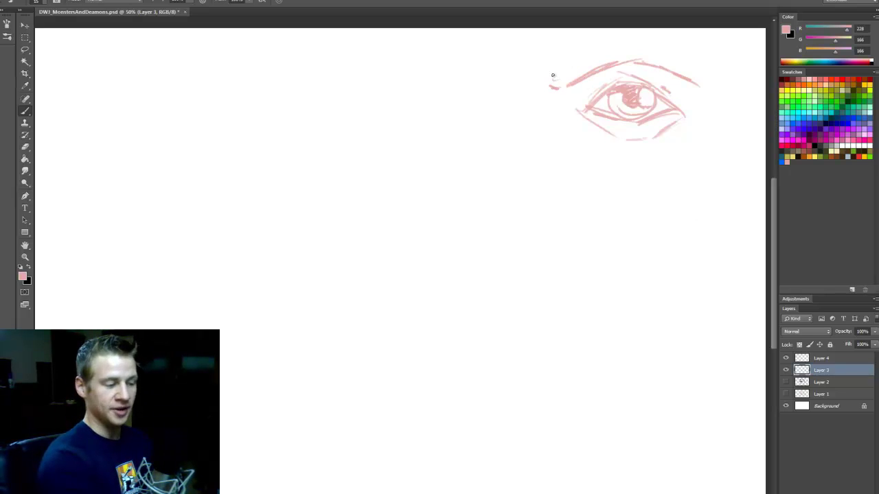
mouse_move(556, 75)
left_mouse_down()
mouse_move(645, 54)
mouse_move(702, 87)
left_mouse_up()
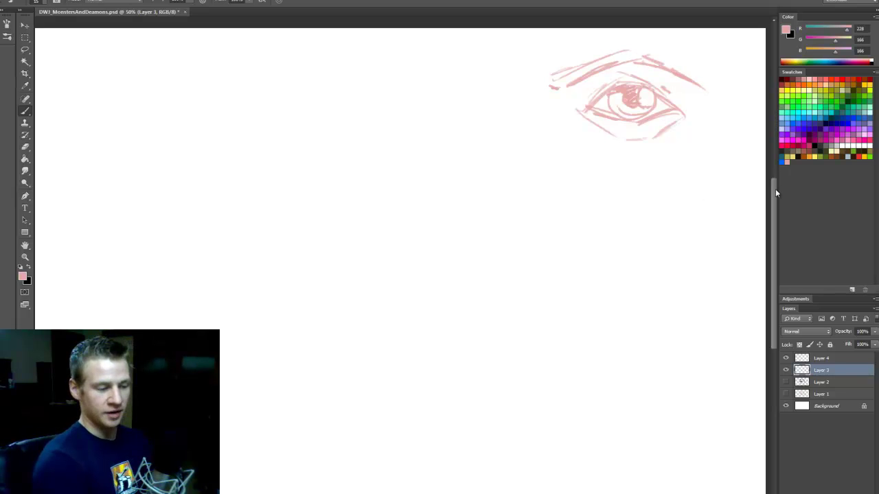
Step: Draw a straight vertical dividing line down the canvas beside the inner end of the eyebrow, undoing strokes until it runs straight
scroll(775, 190, "up", 1)
scroll(771, 206, "down", 1)
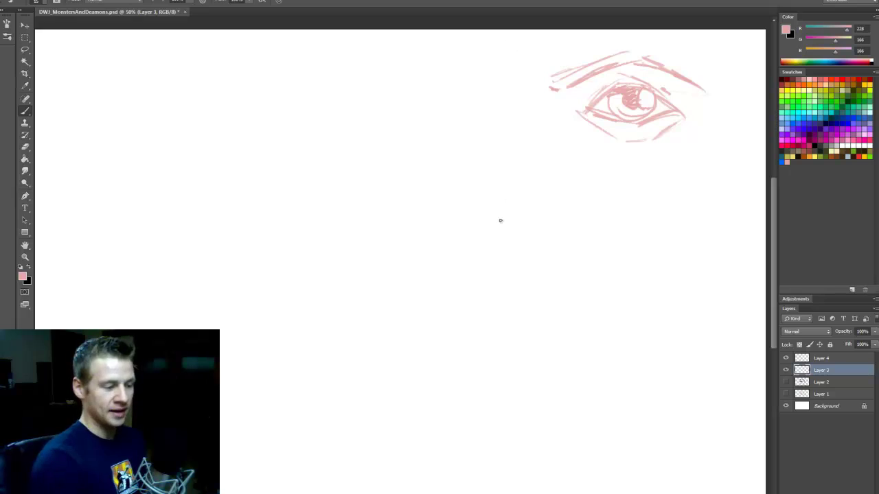
left_click_drag(510, 74, 509, 493)
key("ctrl+z")
left_click_drag(503, 42, 515, 493)
key("ctrl+z")
mouse_move(514, 36)
left_mouse_down()
mouse_move(524, 445)
mouse_move(512, 493)
left_mouse_up()
scroll(772, 200, "up", 1)
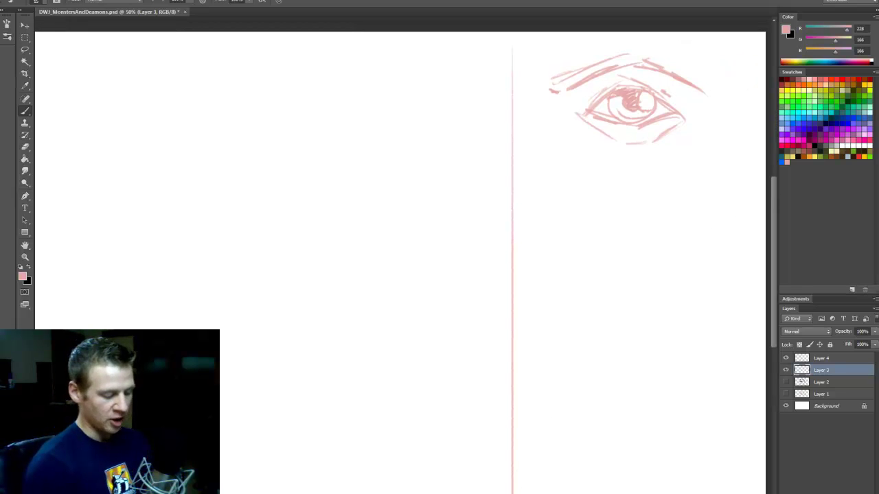
Step: Sketch the narrow, upward-slanted almond outline of a second eye below the first one
scroll(512, 263, "right", 1)
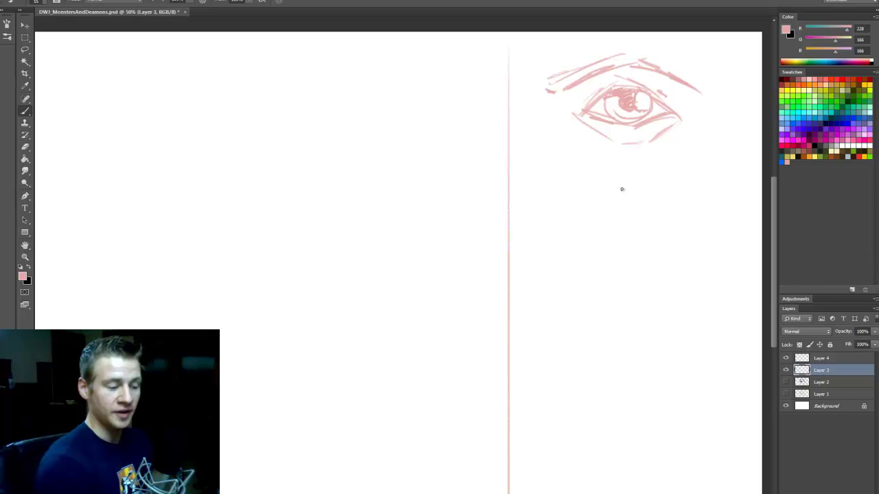
left_click_drag(591, 224, 619, 206)
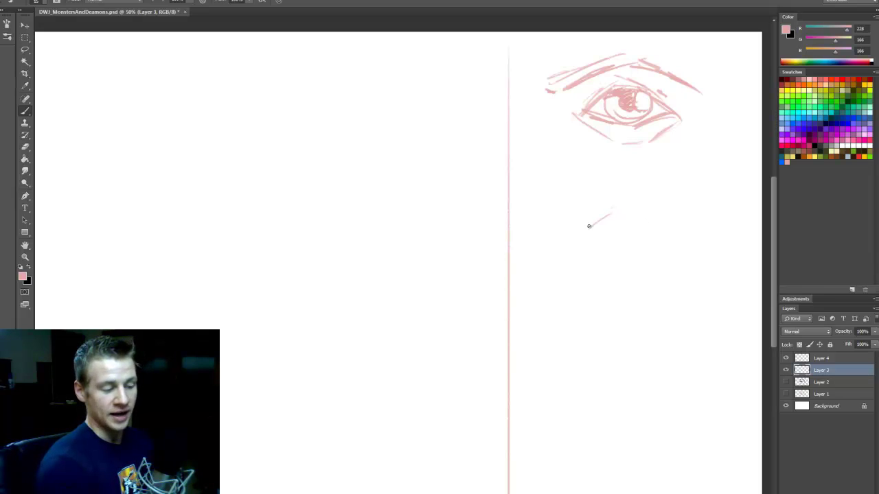
mouse_move(580, 231)
left_mouse_down()
mouse_move(629, 199)
mouse_move(669, 201)
left_mouse_up()
mouse_move(624, 226)
left_mouse_down()
mouse_move(599, 227)
mouse_move(693, 197)
left_mouse_up()
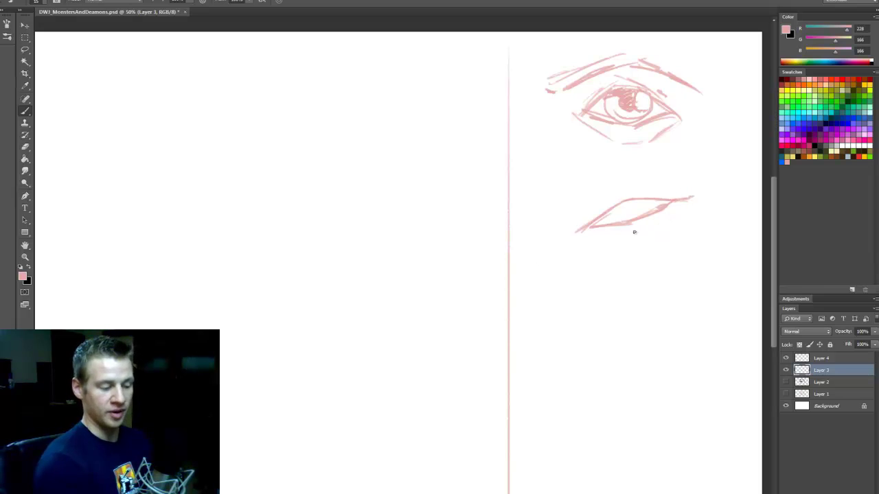
left_click_drag(587, 231, 597, 224)
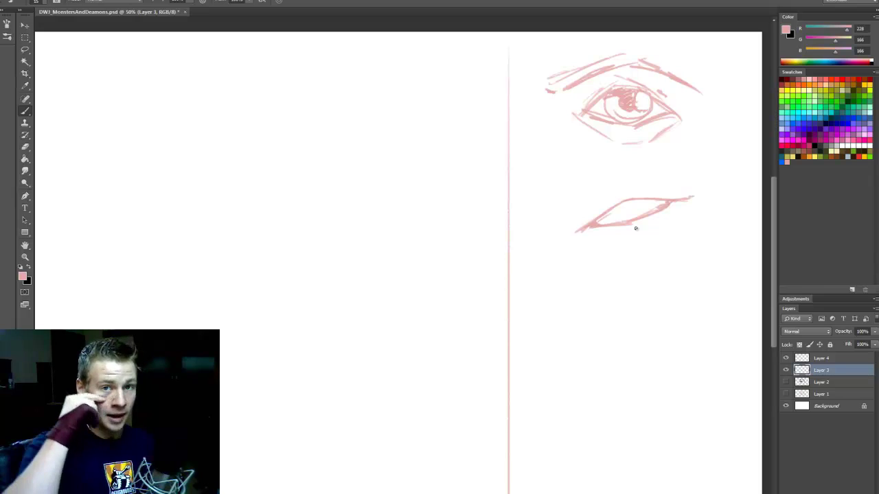
Step: Draw a heavy folded bag beneath the slanted second eye and shade it with diagonal hatching
mouse_move(583, 240)
left_mouse_down()
mouse_move(633, 253)
mouse_move(670, 230)
left_mouse_up()
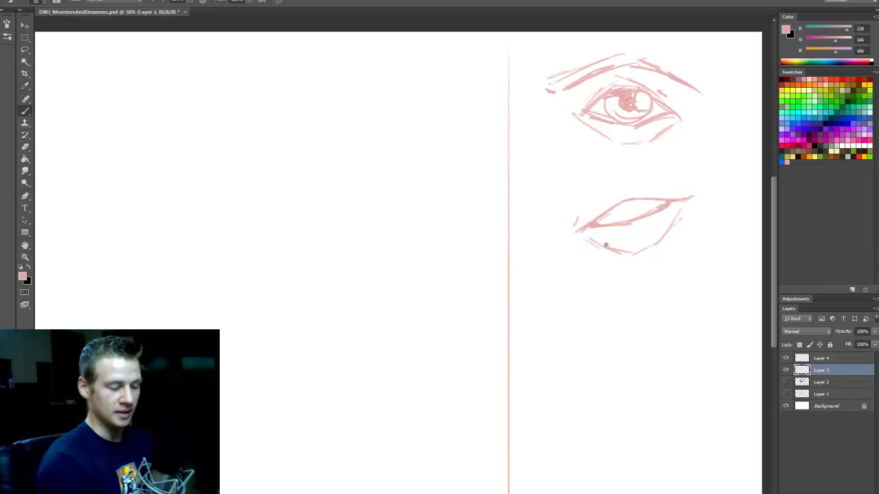
mouse_move(580, 232)
left_mouse_down()
mouse_move(673, 223)
mouse_move(655, 255)
left_mouse_up()
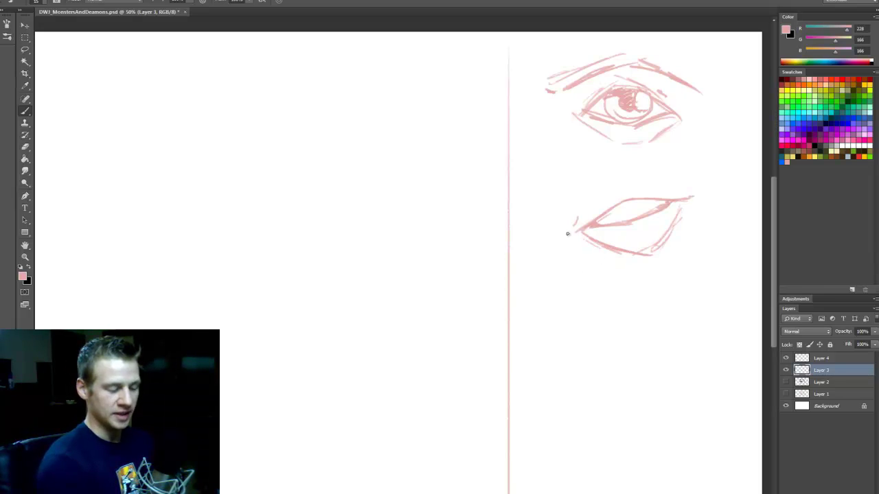
left_click_drag(572, 234, 624, 268)
key("ctrl+z")
mouse_move(571, 237)
left_mouse_down()
mouse_move(641, 265)
mouse_move(685, 233)
left_mouse_up()
left_click_drag(643, 263, 687, 230)
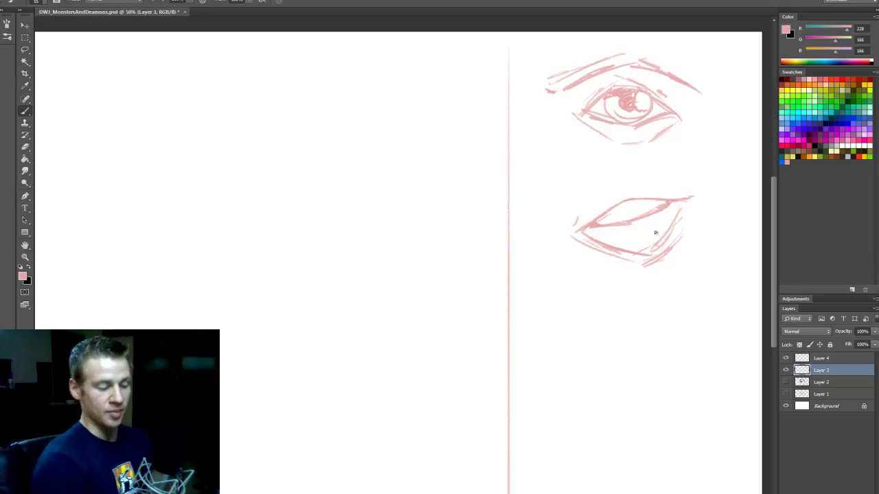
mouse_move(588, 228)
left_mouse_down()
mouse_move(620, 224)
mouse_move(604, 236)
mouse_move(615, 240)
mouse_move(652, 216)
mouse_move(633, 247)
mouse_move(650, 251)
mouse_move(678, 206)
mouse_move(668, 235)
mouse_move(627, 237)
mouse_move(603, 242)
left_mouse_up()
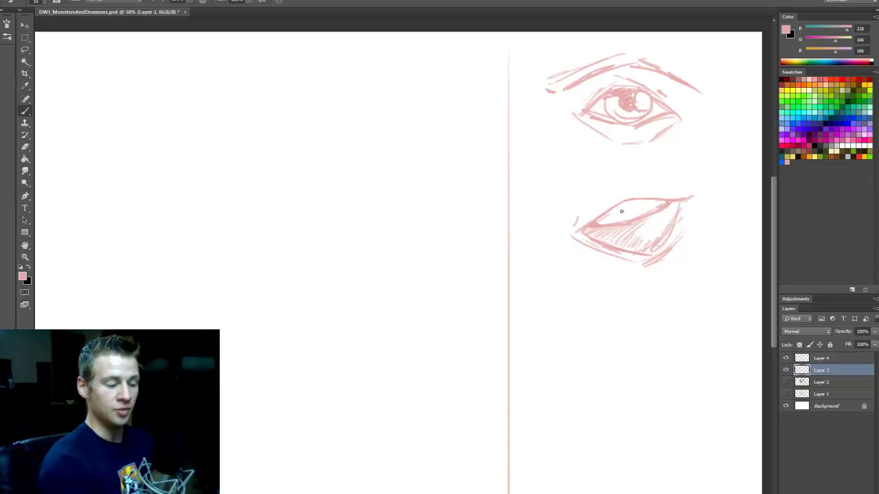
Step: Draw the second eye's iris with a small ringed pupil, an upper lid crease and a sweeping brow contour rising from the inner corner
mouse_move(617, 213)
left_mouse_down()
mouse_move(650, 198)
mouse_move(607, 233)
mouse_move(646, 201)
left_mouse_up()
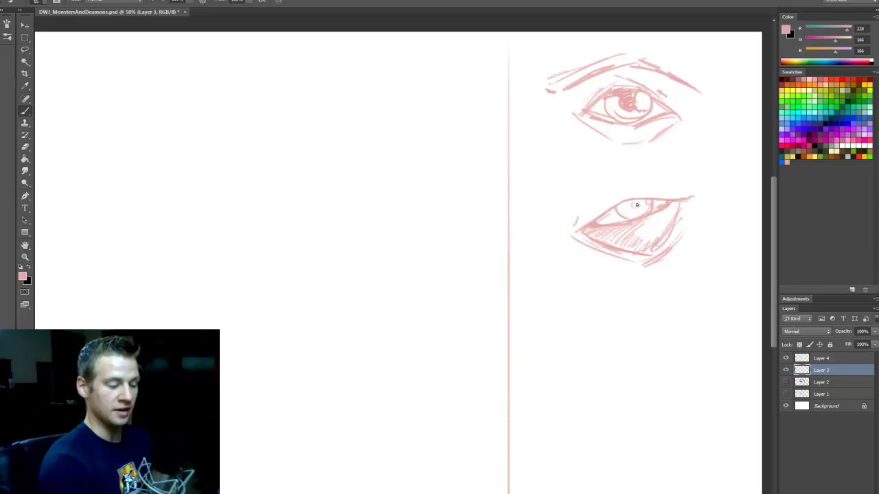
left_click_drag(636, 204, 633, 206)
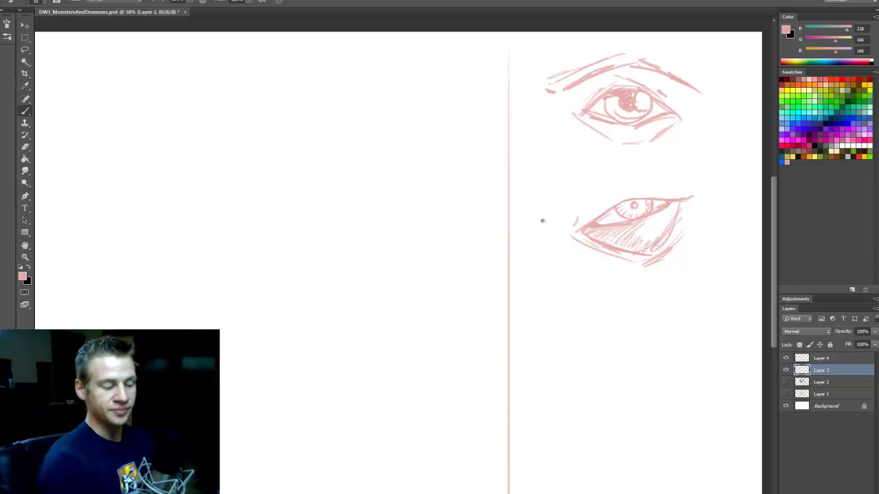
mouse_move(541, 219)
left_mouse_down()
mouse_move(570, 220)
mouse_move(594, 191)
mouse_move(649, 161)
mouse_move(708, 187)
left_mouse_up()
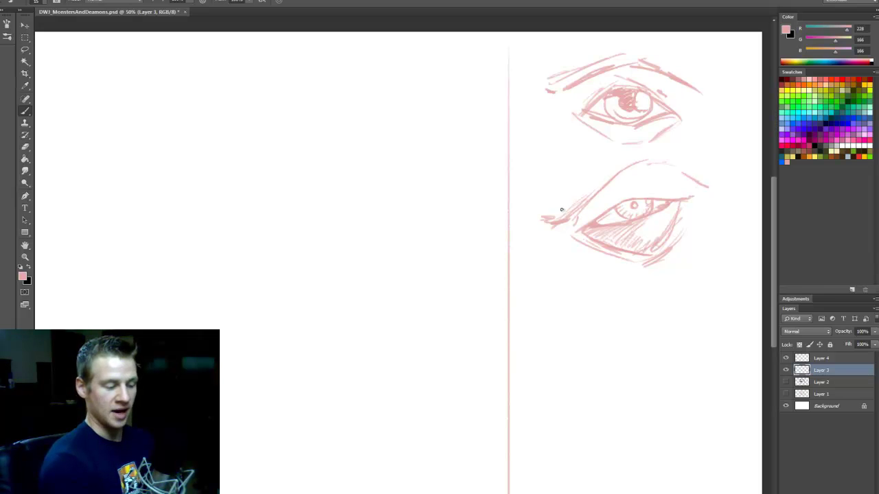
mouse_move(563, 209)
left_mouse_down()
mouse_move(631, 157)
mouse_move(676, 167)
mouse_move(707, 188)
left_mouse_up()
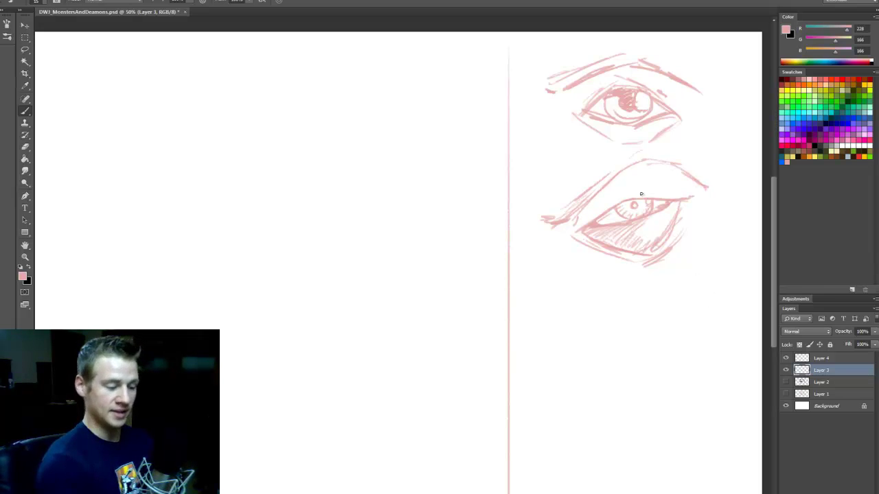
mouse_move(609, 202)
left_mouse_down()
mouse_move(687, 192)
mouse_move(656, 239)
left_mouse_up()
key("ctrl+z")
Step: Lasso the second eye sketch, shrink and reposition it slightly with a transform, and deselect it
key("v")
key("l")
mouse_move(668, 158)
left_mouse_down()
mouse_move(657, 141)
mouse_move(535, 249)
mouse_move(677, 176)
mouse_move(670, 148)
left_mouse_up()
right_click(673, 214)
left_click(742, 321)
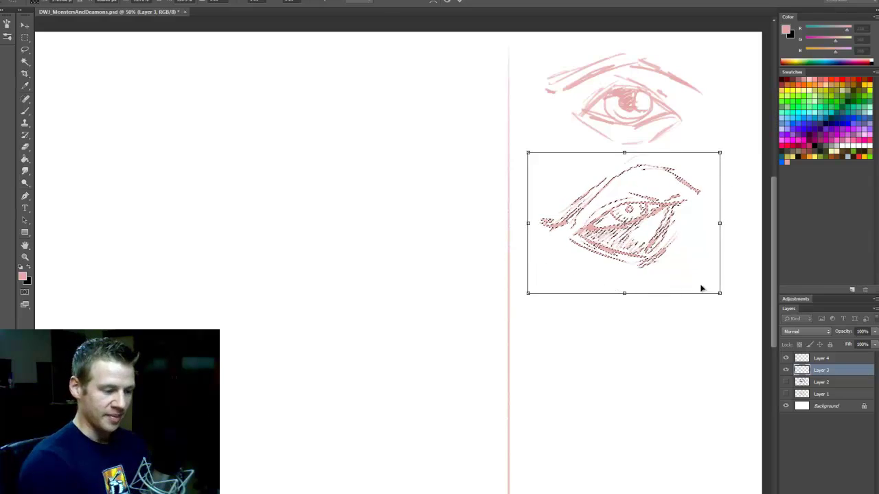
left_click_drag(663, 241, 667, 239)
key("Return")
key("ctrl+d")
key("b")
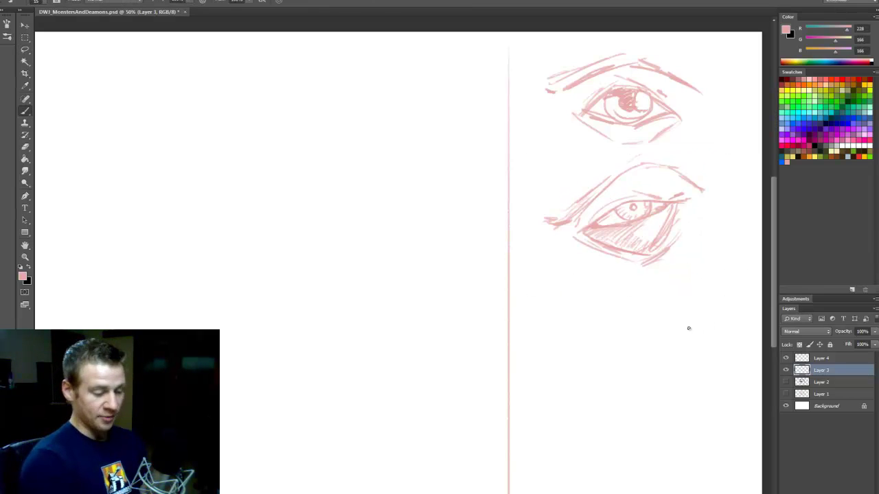
Step: Sketch a large round third eye with pointed inner corner and a vertical slit pupil below the second eye
left_click_drag(774, 294, 773, 302)
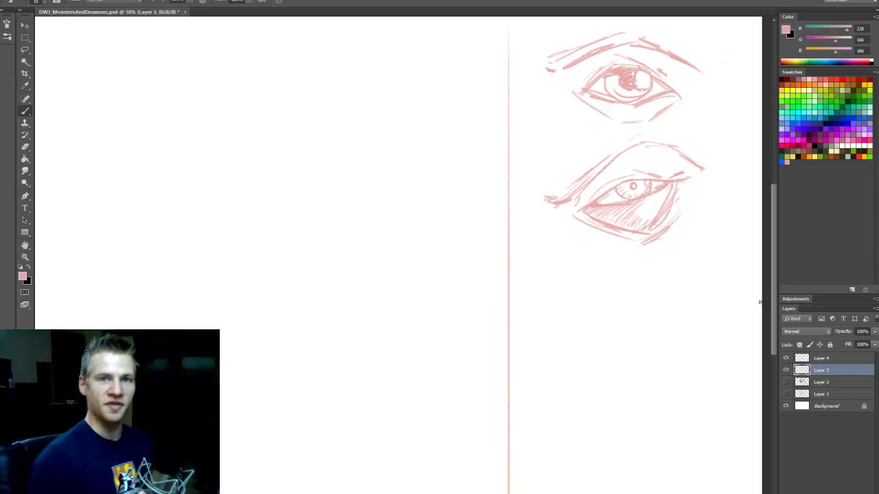
left_click_drag(771, 217, 771, 218)
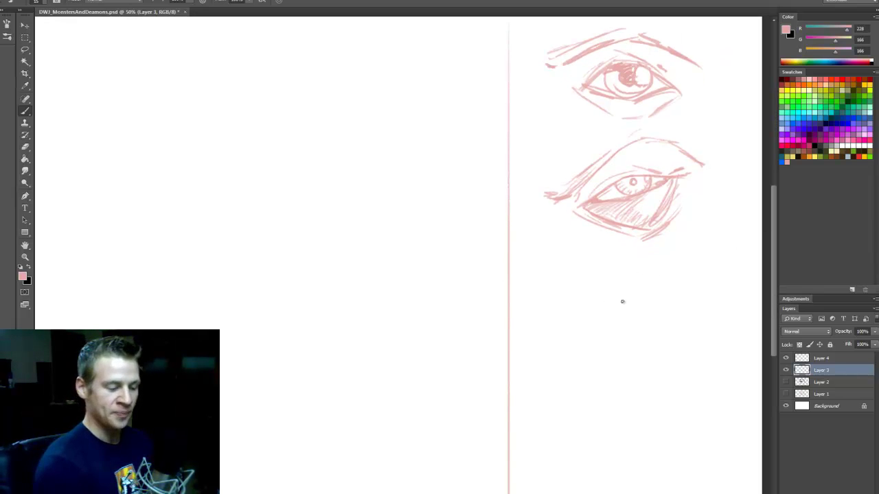
mouse_move(658, 298)
left_mouse_down()
mouse_move(609, 291)
mouse_move(646, 321)
mouse_move(663, 283)
mouse_move(627, 277)
mouse_move(619, 315)
mouse_move(606, 295)
mouse_move(653, 275)
mouse_move(662, 318)
mouse_move(608, 315)
mouse_move(633, 327)
mouse_move(659, 318)
mouse_move(673, 286)
mouse_move(649, 319)
mouse_move(628, 325)
mouse_move(591, 308)
mouse_move(647, 325)
mouse_move(678, 286)
left_mouse_up()
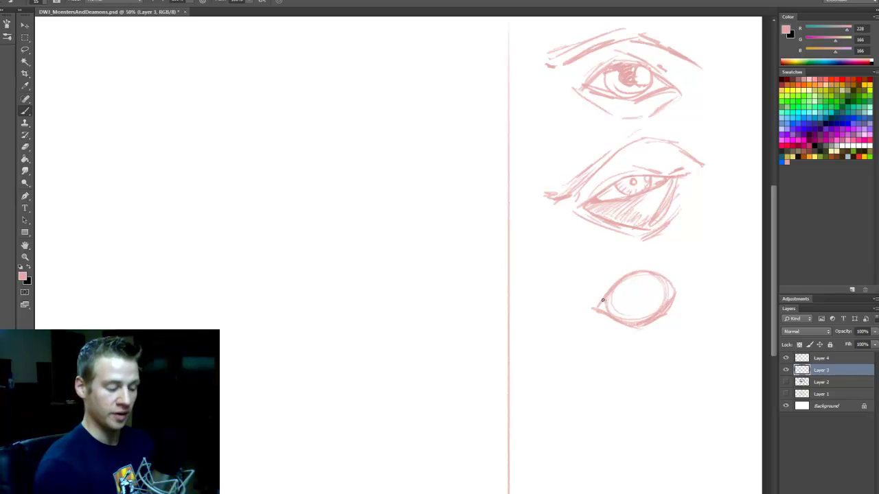
mouse_move(598, 311)
left_mouse_down()
mouse_move(637, 286)
mouse_move(650, 306)
mouse_move(641, 289)
mouse_move(641, 302)
mouse_move(635, 296)
mouse_move(642, 283)
mouse_move(643, 302)
mouse_move(636, 274)
left_mouse_up()
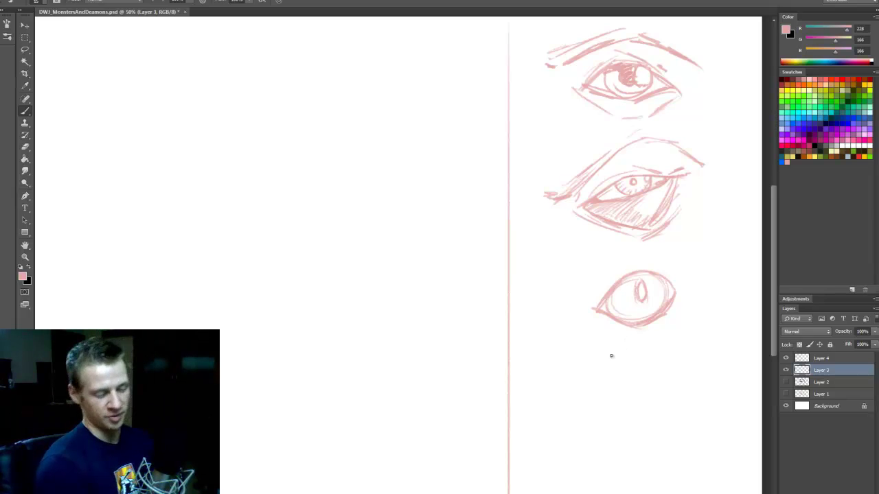
Step: Draw the lid folds and a deep pointed bag around the third eye, and add a tear duct at its inner corner
left_click_drag(596, 296, 576, 313)
mouse_move(586, 315)
left_mouse_down()
mouse_move(639, 363)
mouse_move(679, 333)
left_mouse_up()
mouse_move(679, 297)
left_mouse_down()
mouse_move(664, 351)
mouse_move(677, 303)
mouse_move(636, 359)
left_mouse_up()
left_click_drag(582, 310, 649, 361)
mouse_move(604, 319)
left_mouse_down()
mouse_move(651, 332)
mouse_move(666, 322)
mouse_move(668, 299)
left_mouse_up()
mouse_move(625, 260)
left_mouse_down()
mouse_move(595, 290)
mouse_move(672, 281)
left_mouse_up()
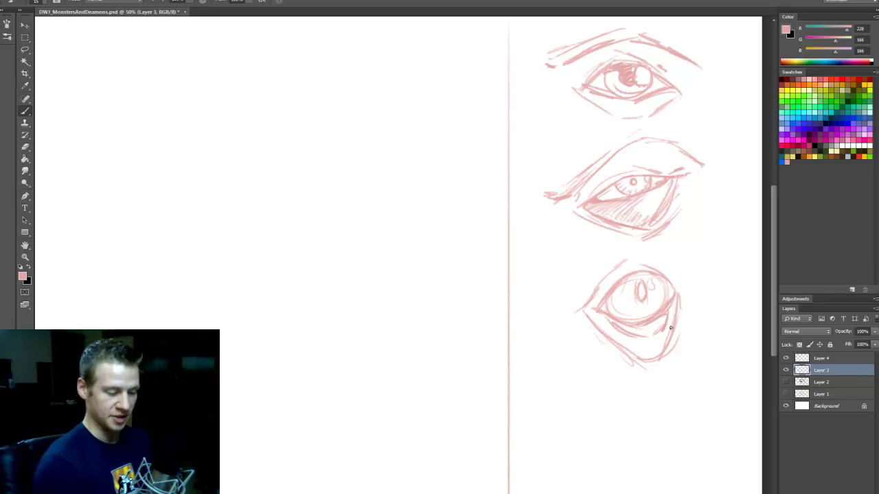
key("e")
key("b")
mouse_move(601, 304)
left_mouse_down()
mouse_move(611, 281)
mouse_move(604, 304)
left_mouse_up()
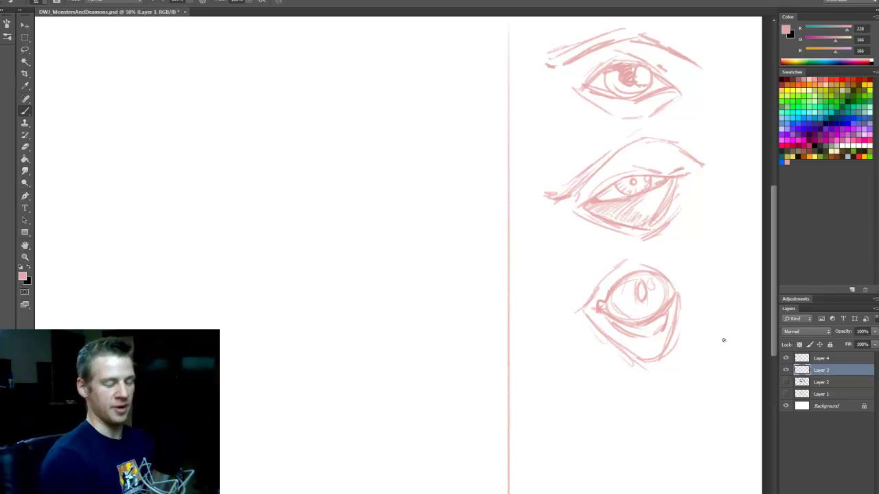
Step: Sketch an angular brow ridge over the third eye and hatch the skin of the socket and lower bag around it
scroll(774, 303, "up", 2)
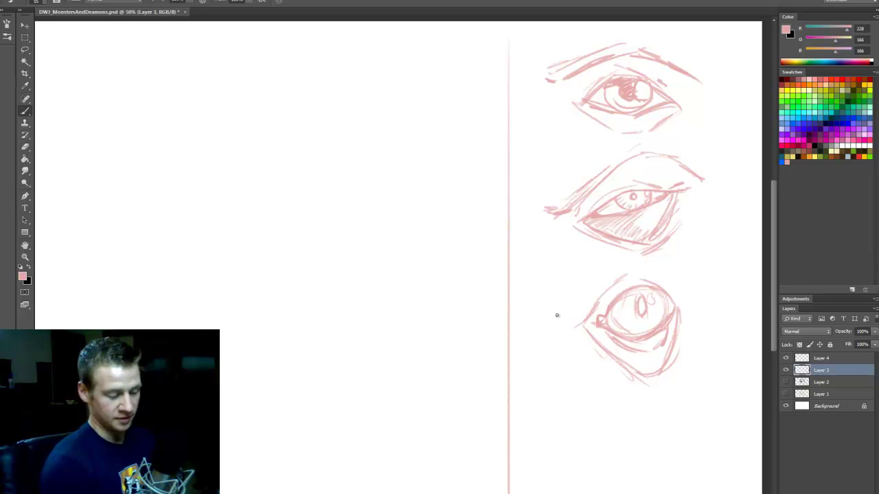
mouse_move(558, 316)
left_mouse_down()
mouse_move(574, 314)
mouse_move(613, 271)
left_mouse_up()
left_click_drag(677, 264, 611, 272)
left_click_drag(611, 271, 690, 262)
mouse_move(578, 318)
left_mouse_down()
mouse_move(612, 277)
mouse_move(648, 266)
mouse_move(673, 280)
left_mouse_up()
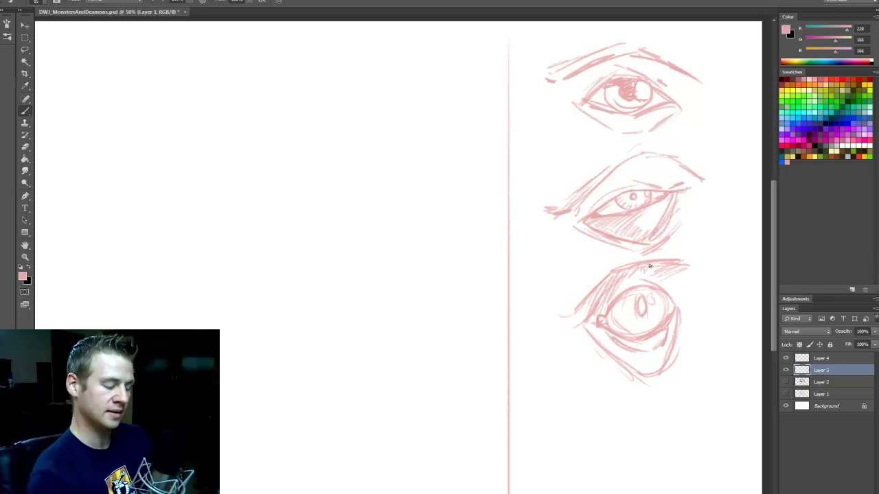
mouse_move(676, 302)
left_mouse_down()
mouse_move(670, 274)
mouse_move(666, 291)
mouse_move(687, 272)
mouse_move(682, 324)
left_mouse_up()
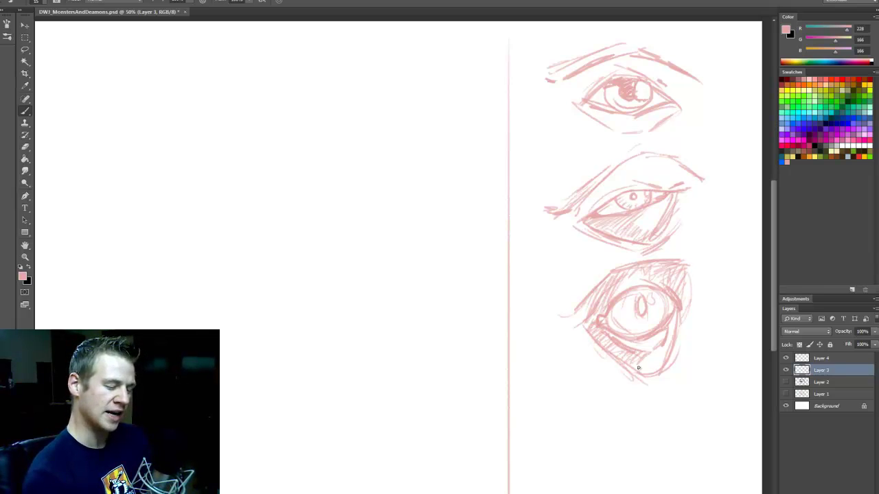
mouse_move(665, 341)
left_mouse_down()
mouse_move(651, 372)
mouse_move(679, 366)
left_mouse_up()
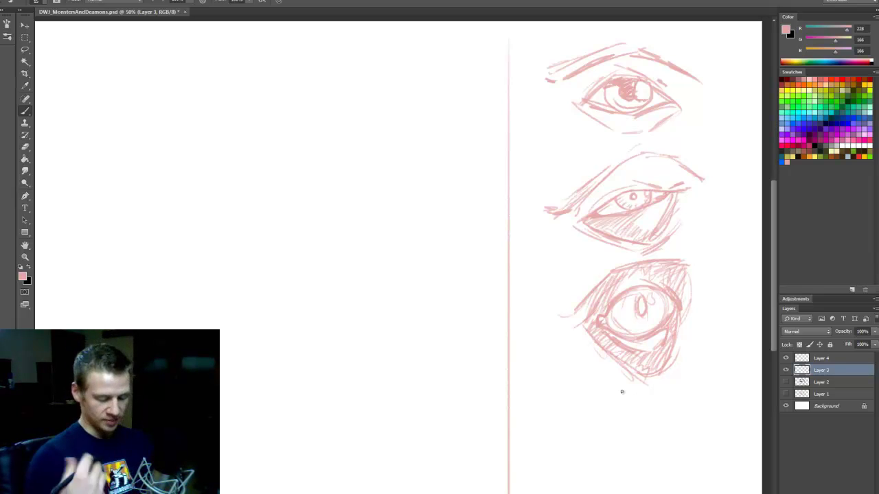
Step: Erase the third eye's slit pupil and replace its highlight with two small round reflections on the eyeball
left_click_drag(775, 242, 767, 260)
left_click_drag(774, 215, 774, 208)
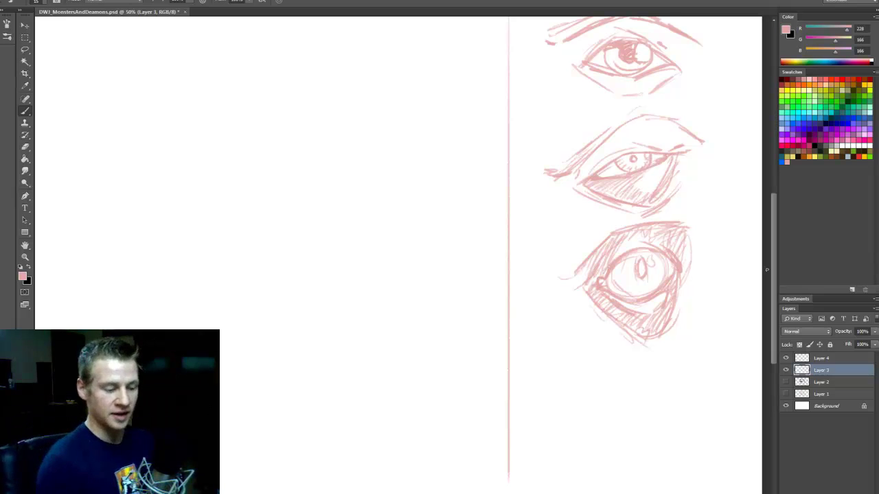
left_click_drag(767, 272, 767, 283)
key("w")
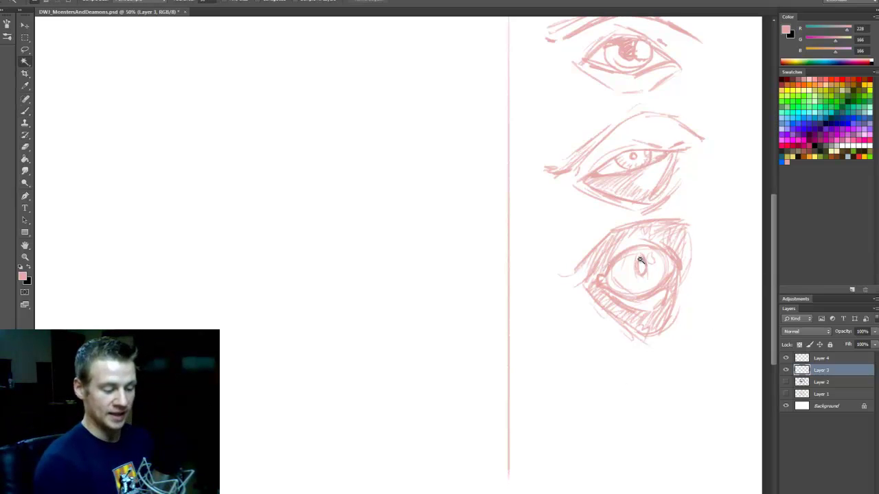
key("e")
left_click_drag(640, 261, 652, 264)
key("b")
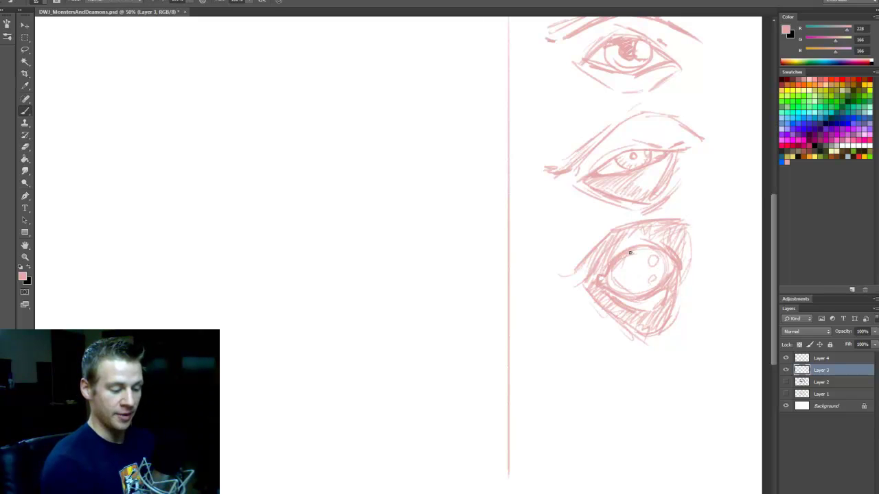
Step: Try a large shaded iris in the third eye, and undo back to the version with the vertical slit pupil
mouse_move(626, 256)
left_mouse_down()
mouse_move(638, 286)
mouse_move(648, 249)
mouse_move(622, 259)
mouse_move(643, 249)
mouse_move(649, 276)
left_mouse_up()
key("ctrl+z")
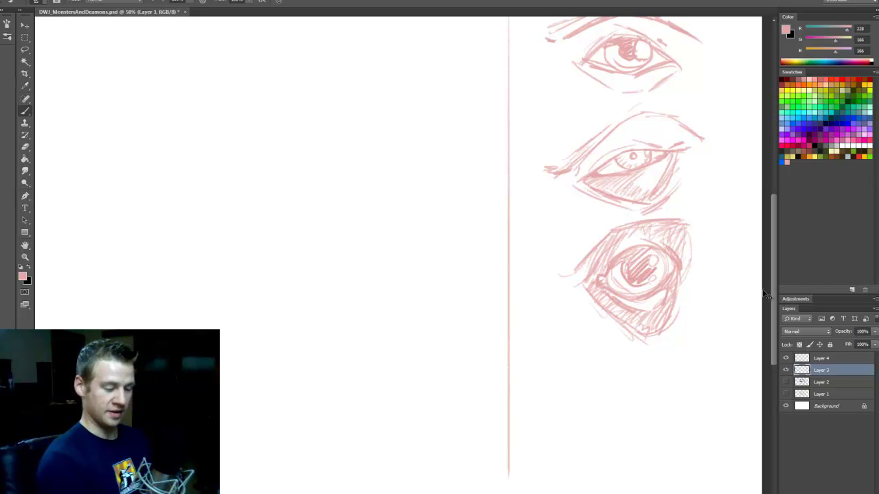
key("ctrl+alt+z")
key("ctrl+alt+z")
key("ctrl+shift+z")
Step: Sketch a small round fourth eye below the third, with a heavy arched brow, short brow hairs and a pointed lower bag
mouse_move(777, 259)
left_mouse_down()
mouse_move(775, 251)
mouse_move(776, 265)
left_mouse_up()
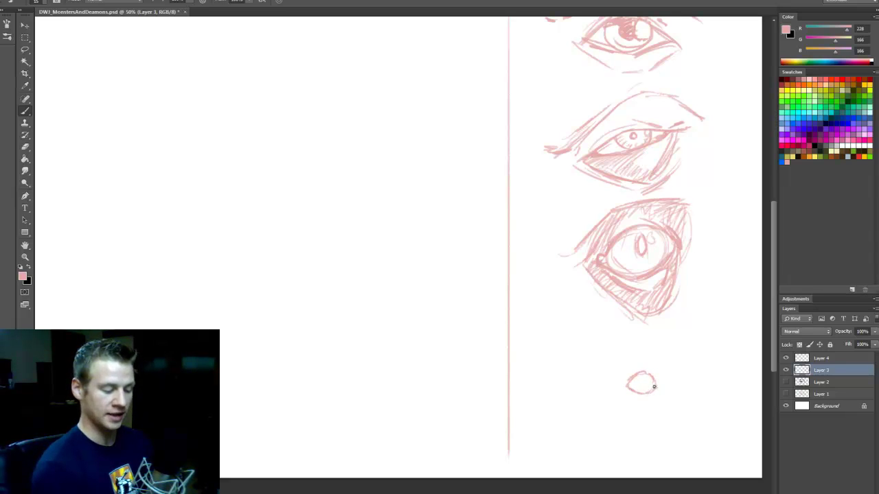
mouse_move(566, 377)
left_mouse_down()
mouse_move(631, 346)
mouse_move(615, 358)
mouse_move(684, 337)
left_mouse_up()
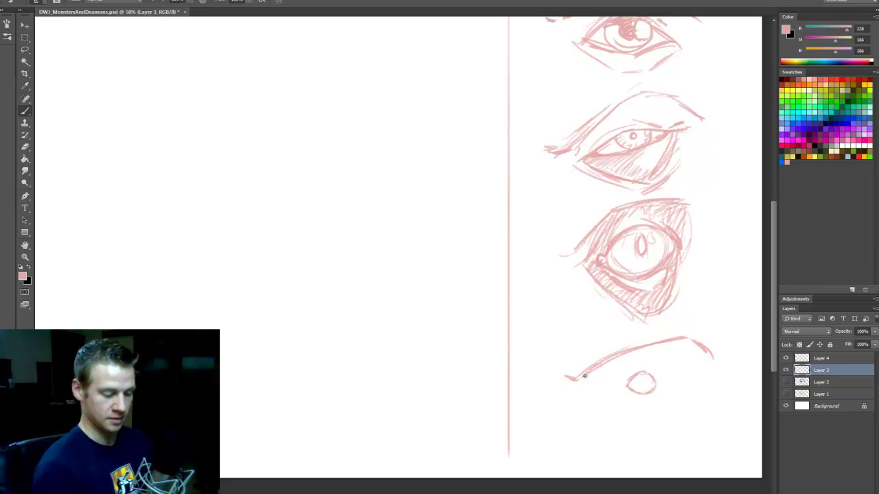
left_click_drag(597, 388, 649, 425)
left_click_drag(676, 385, 651, 429)
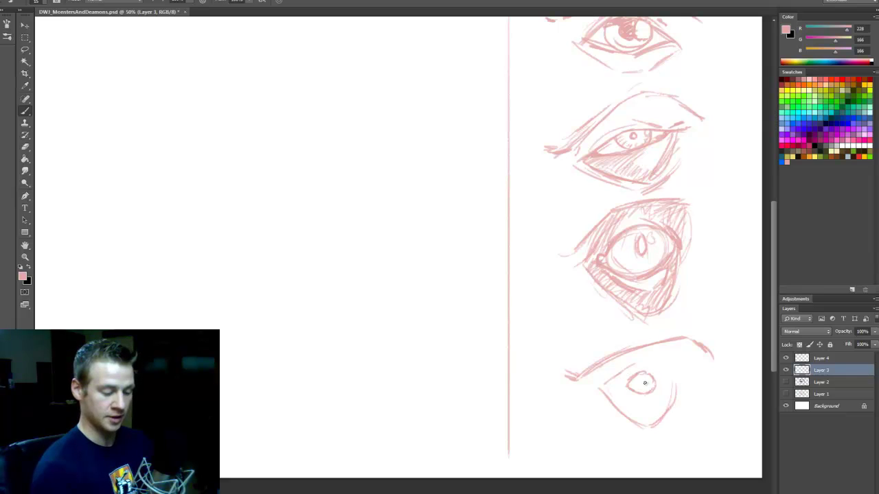
mouse_move(603, 389)
left_mouse_down()
mouse_move(645, 376)
mouse_move(623, 392)
mouse_move(651, 403)
mouse_move(657, 377)
mouse_move(617, 387)
mouse_move(638, 408)
left_mouse_up()
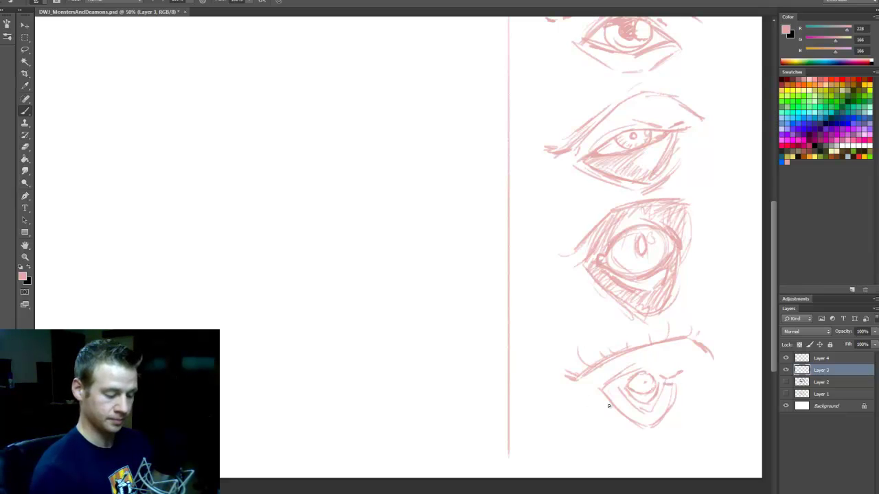
Step: Hatch the socket and brow area of the fourth eye and add wrinkle lines around its outer corner and lower bag
left_click_drag(616, 387, 633, 415)
mouse_move(587, 378)
left_mouse_down()
mouse_move(688, 338)
mouse_move(708, 350)
mouse_move(667, 371)
mouse_move(685, 393)
left_mouse_up()
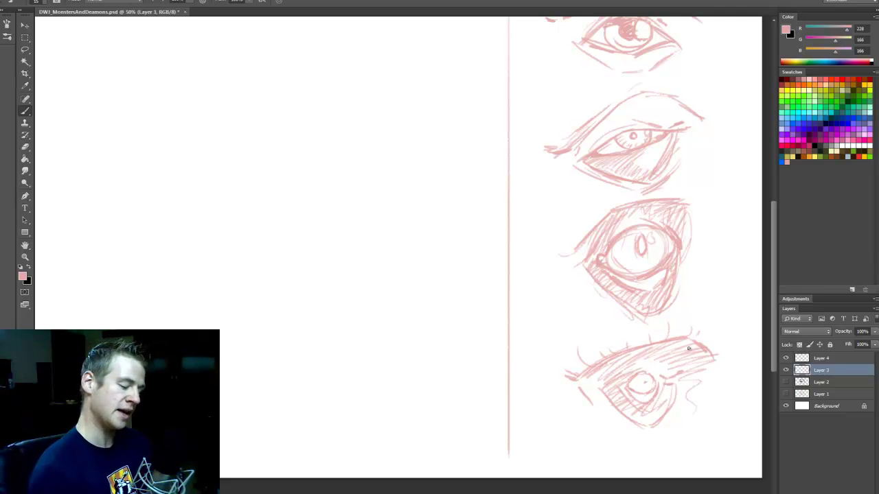
left_click_drag(589, 389, 586, 390)
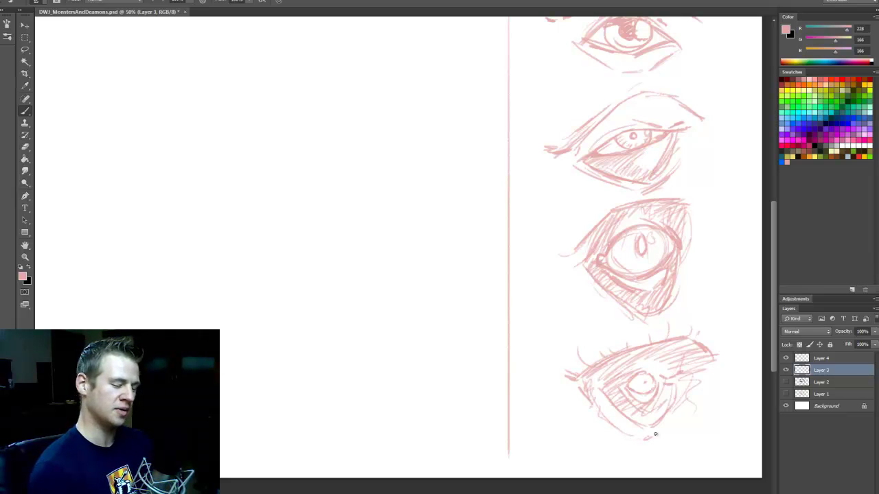
scroll(774, 314, "up", 1)
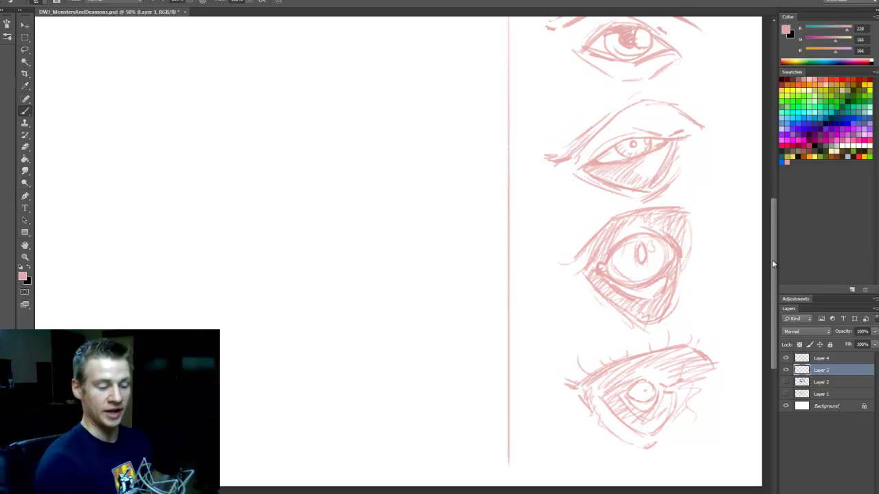
scroll(774, 257, "up", 5)
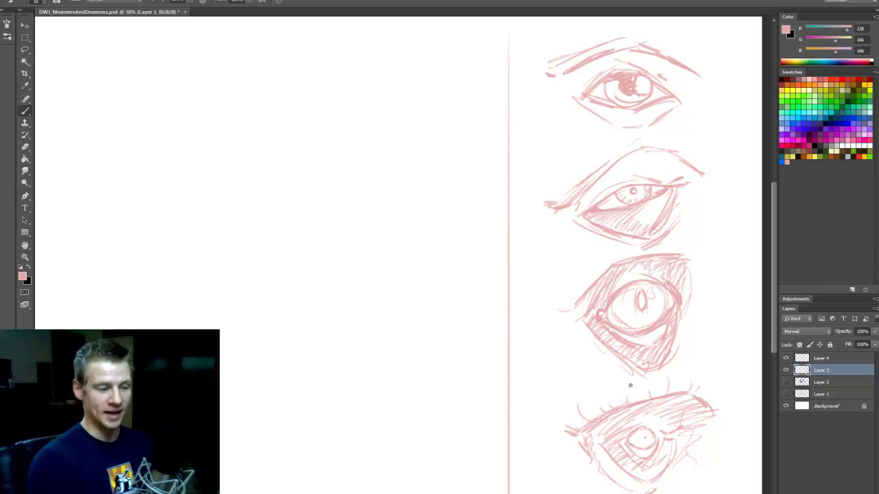
left_click_drag(608, 448, 619, 448)
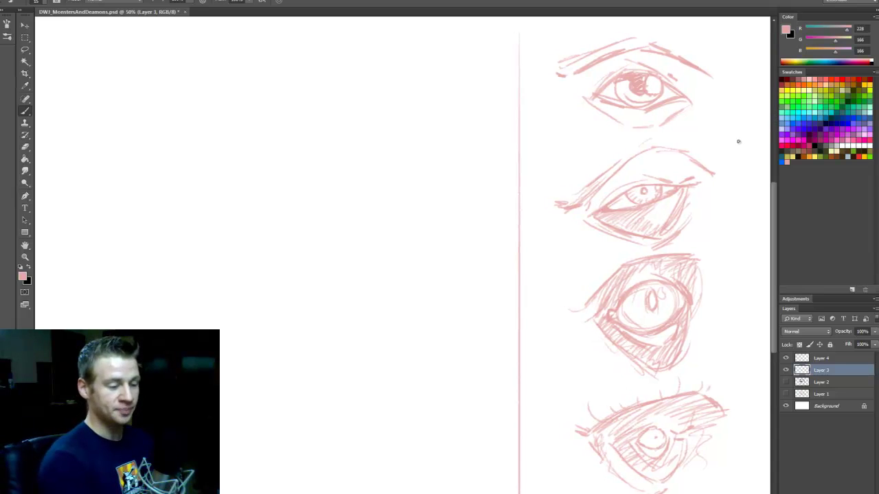
Step: Draw a horizontal divider below the first eye across the sheet and a second vertical column line beside the eye column's divider
mouse_move(738, 139)
left_mouse_down()
mouse_move(326, 172)
mouse_move(235, 245)
left_mouse_up()
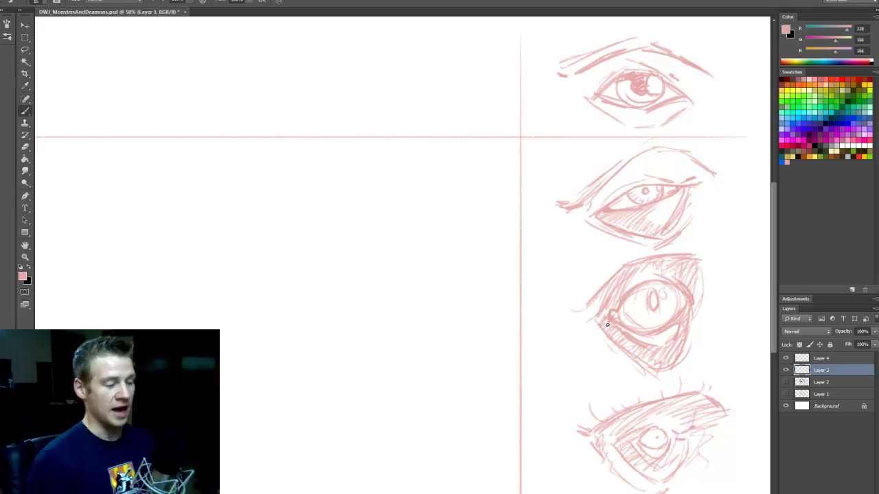
mouse_move(316, 33)
left_mouse_down()
mouse_move(323, 269)
mouse_move(316, 493)
left_mouse_up()
key("ctrl+z")
left_click_drag(311, 27, 312, 493)
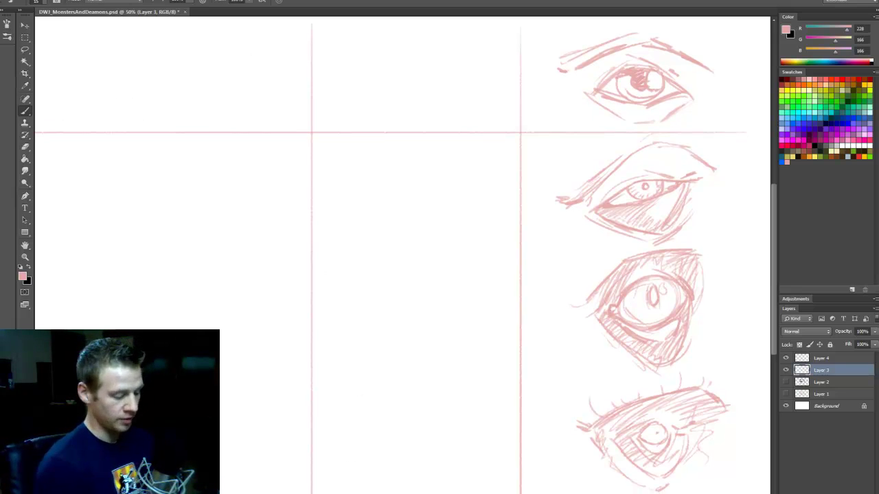
Step: Draw a third vertical column line on the far side of the sheet and extend the horizontal divider towards the page edge
scroll(403, 255, "left", 3)
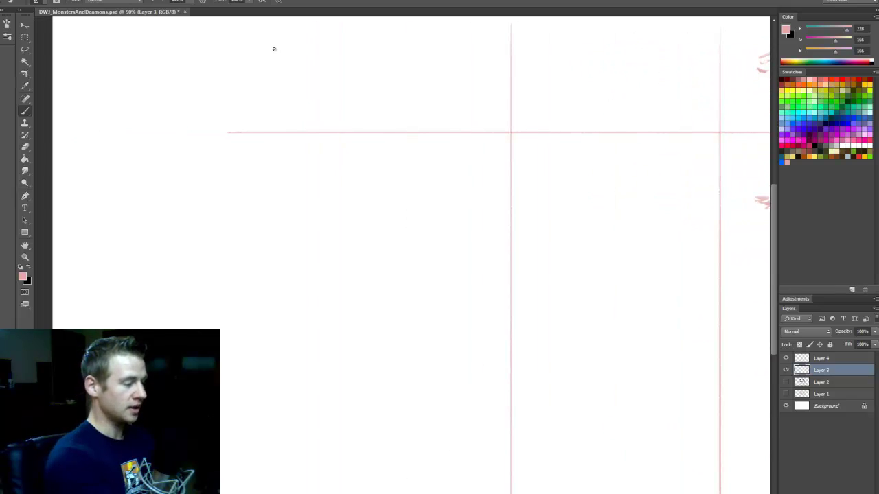
left_click_drag(268, 30, 269, 493)
key("ctrl+z")
left_click_drag(266, 27, 294, 493)
left_click_drag(228, 132, 46, 172)
scroll(402, 254, "right", 3)
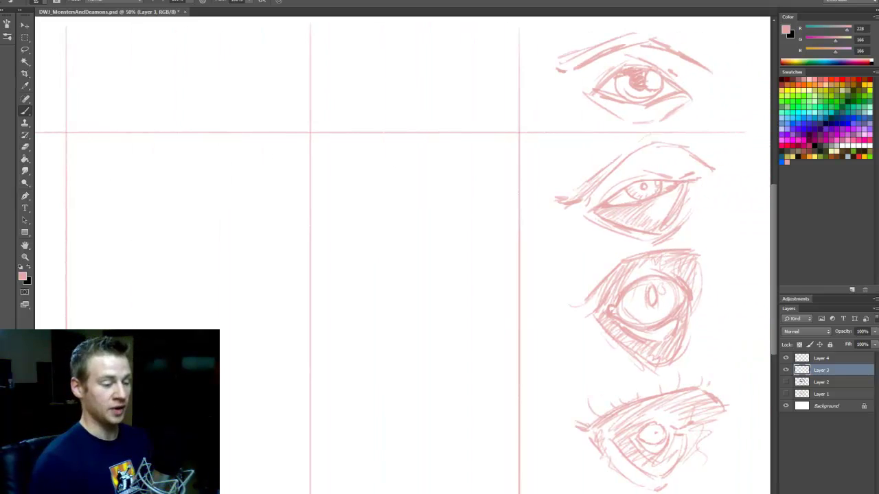
scroll(775, 190, "up", 2)
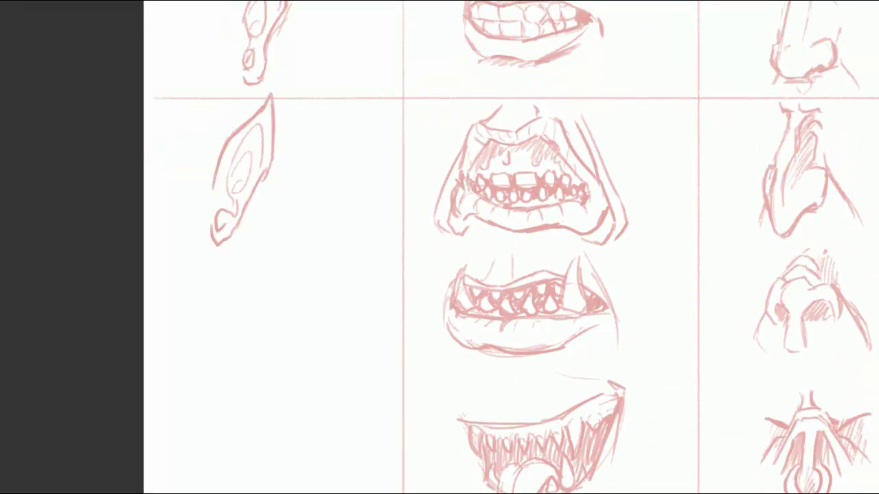
Step: Finish the pointed second ear and sketch a wider, longer pointed third ear with an inner fold and lobe below it
left_click_drag(273, 93, 263, 170)
scroll(261, 172, "down", 2)
left_click_drag(200, 240, 224, 302)
left_click_drag(275, 227, 206, 296)
mouse_move(302, 203)
left_mouse_down()
mouse_move(226, 289)
mouse_move(220, 319)
left_mouse_up()
Step: Sketch a fourth pointed ear with a ragged, notched edge, inner folds and a ring piercing near its tip
scroll(230, 343, "down", 1)
left_click_drag(217, 371, 292, 335)
left_click_drag(294, 343, 216, 447)
left_click_drag(217, 370, 273, 338)
left_click_drag(240, 379, 225, 425)
left_click_drag(210, 379, 308, 326)
left_click_drag(288, 381, 241, 467)
mouse_move(258, 346)
left_mouse_down()
mouse_move(271, 333)
mouse_move(260, 375)
left_mouse_up()
Step: Hatch the inner hollows of the fourth, third and second ears
left_click_drag(237, 384, 227, 438)
left_click_drag(250, 359, 236, 405)
left_click_drag(273, 358, 265, 399)
left_click_drag(220, 235, 212, 274)
left_click_drag(275, 213, 244, 257)
left_click_drag(243, 76, 230, 120)
scroll(252, 82, "up", 2)
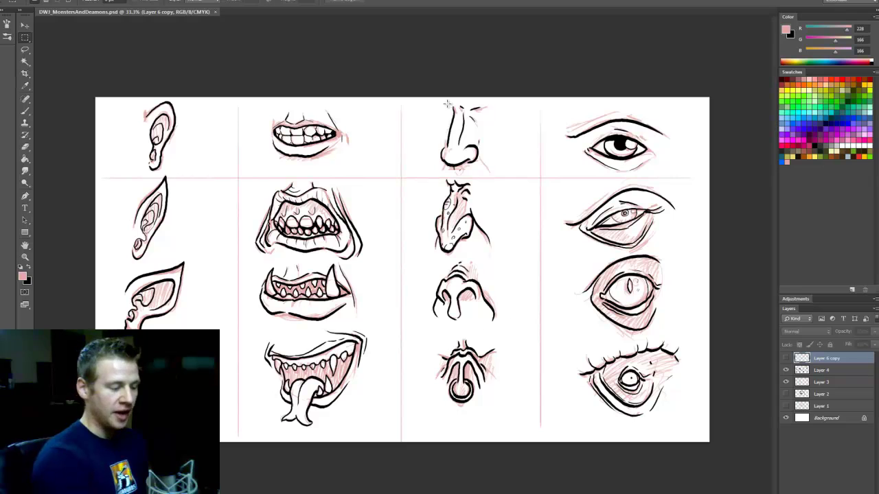
Step: Examine the inked eye, nose and mouth variations close up
key("z")
left_click(462, 226)
left_click_drag(775, 242, 775, 247)
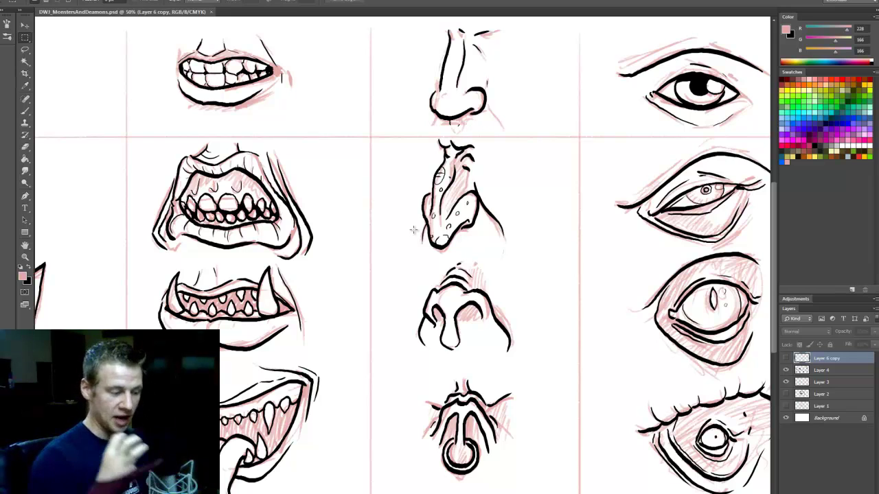
scroll(627, 376, "down", 1)
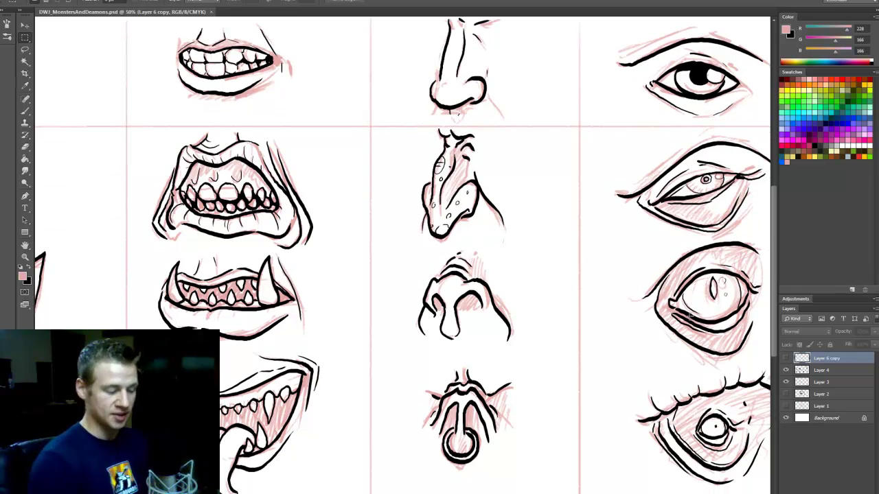
scroll(403, 256, "left", 3)
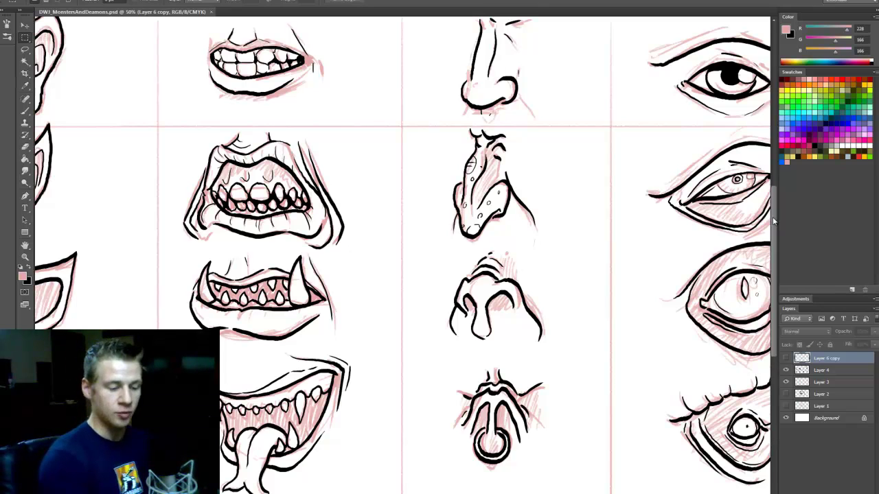
scroll(774, 223, "down", 1)
scroll(774, 223, "left", 2)
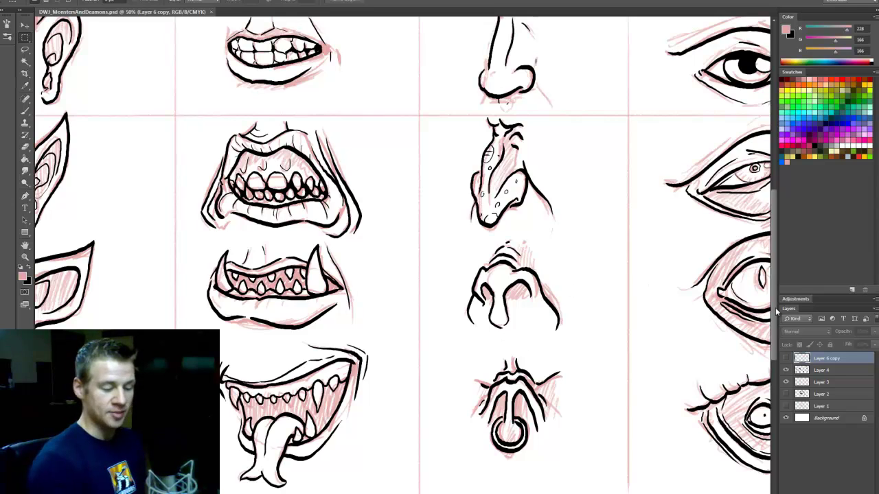
scroll(666, 342, "down", 1)
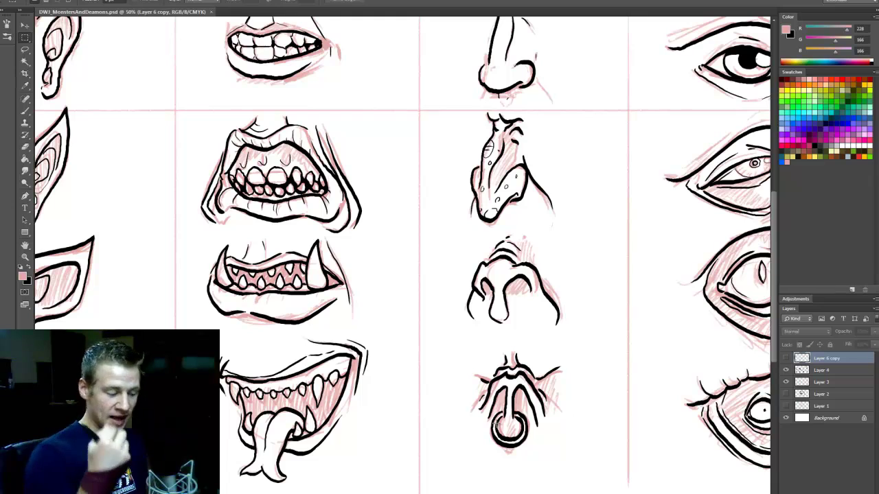
Step: Examine the inked ear and mouth columns from the human versions down to the most monstrous ones
scroll(402, 255, "left", 3)
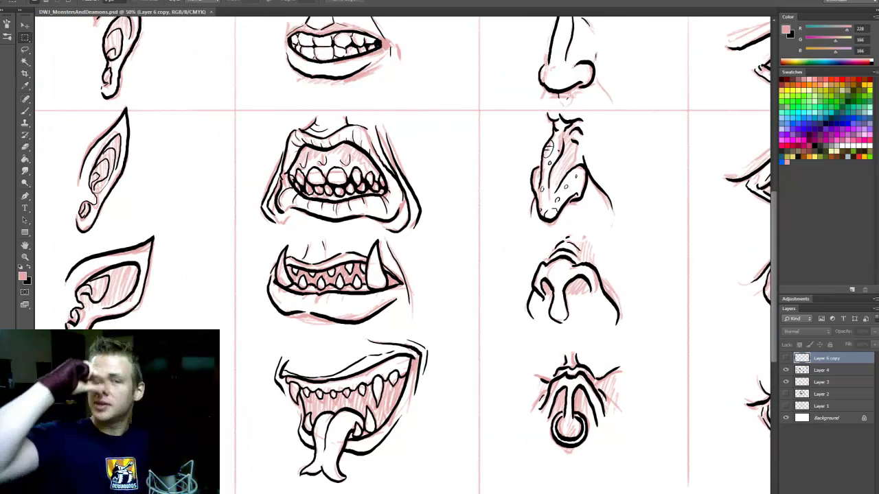
scroll(403, 255, "left", 3)
scroll(778, 222, "up", 2)
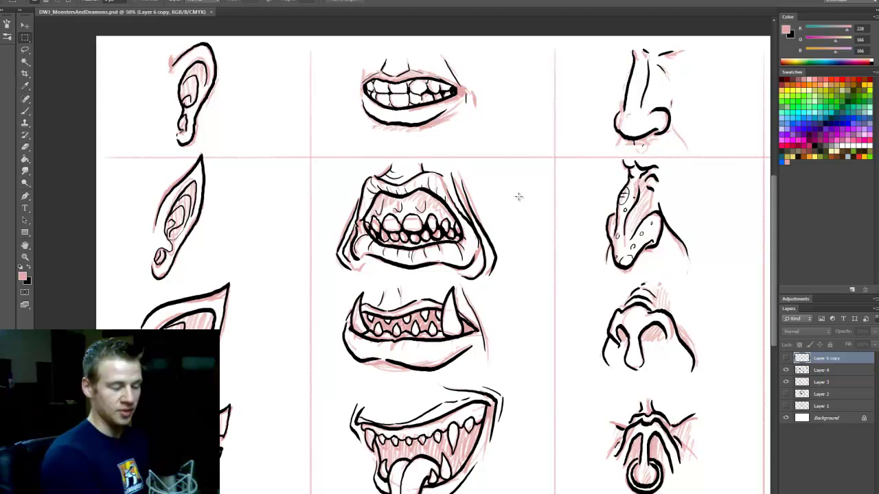
scroll(773, 232, "down", 1)
scroll(774, 232, "down", 1)
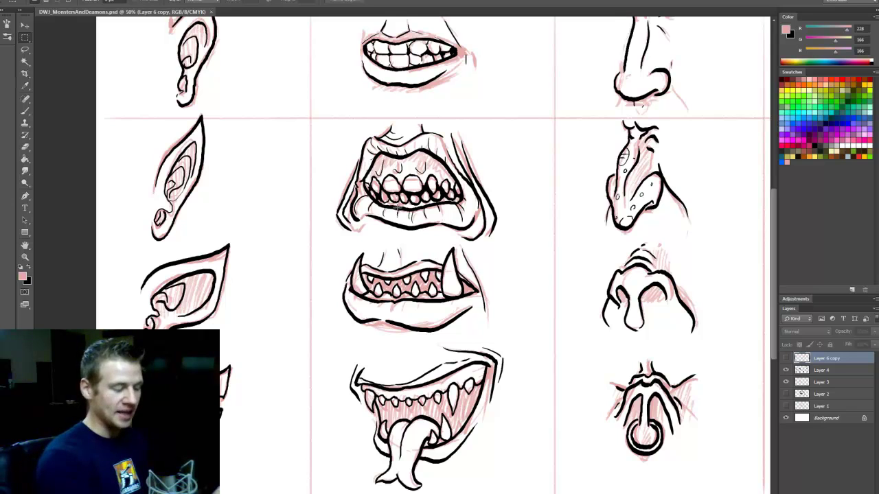
scroll(768, 319, "down", 2)
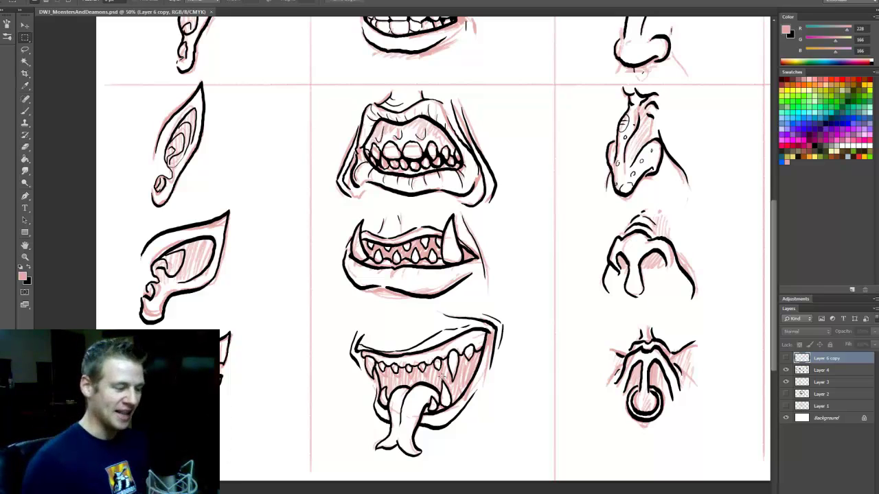
scroll(433, 249, "left", 1)
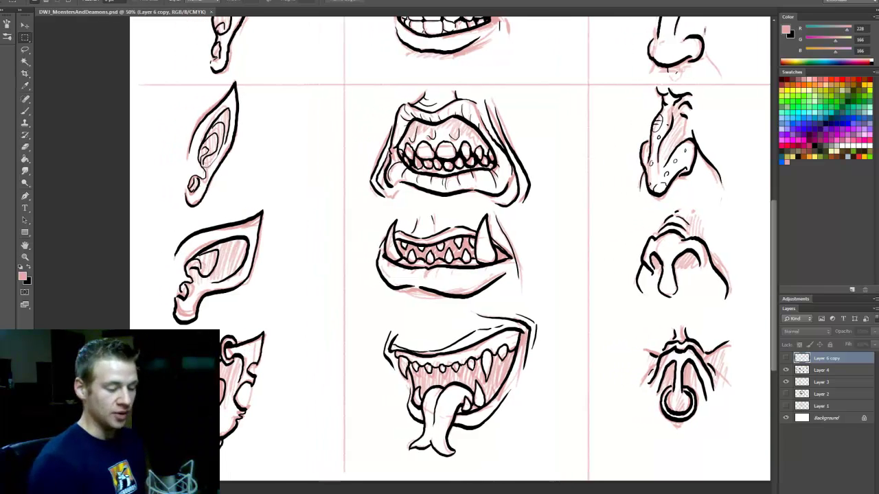
left_click_drag(774, 306, 774, 298)
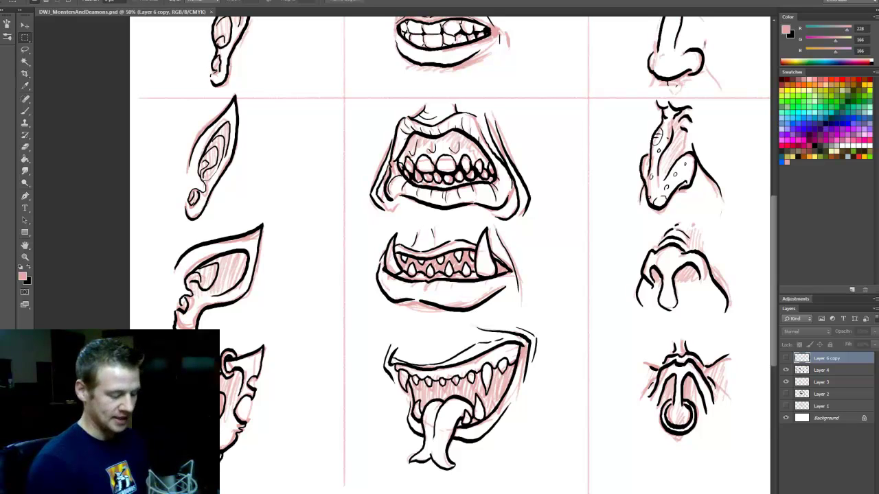
scroll(676, 87, "left", 2)
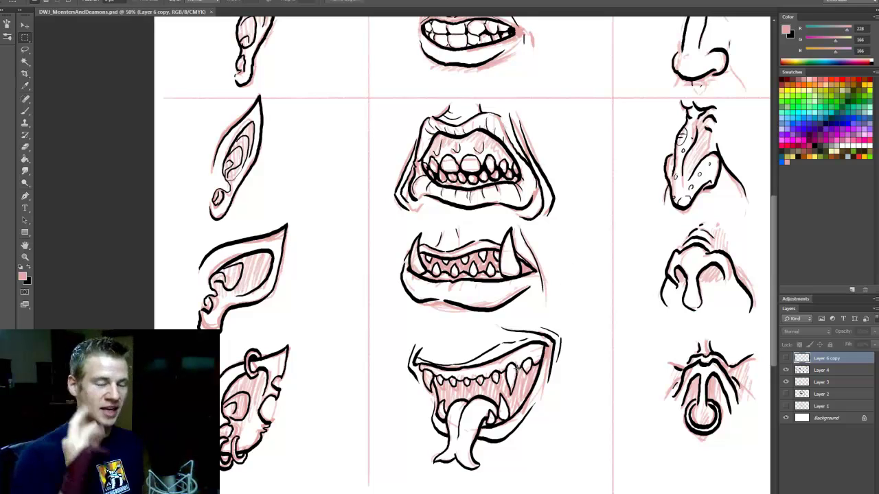
scroll(398, 329, "left", 2)
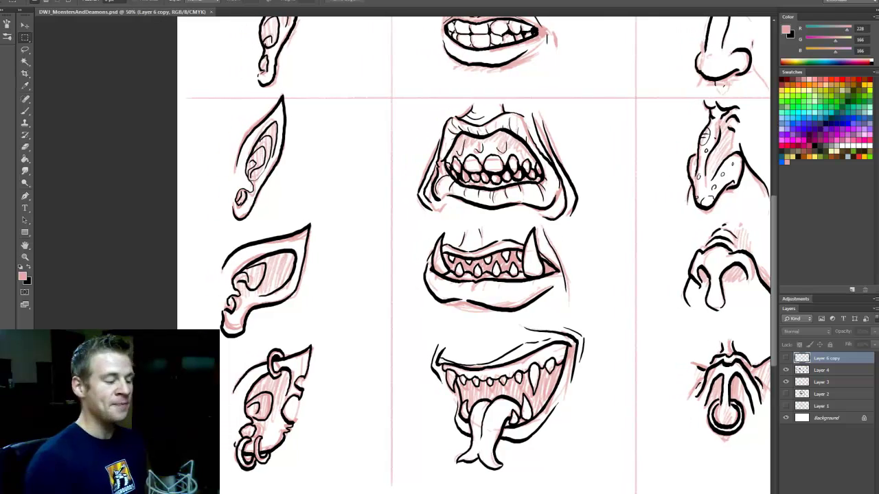
scroll(773, 276, "up", 2)
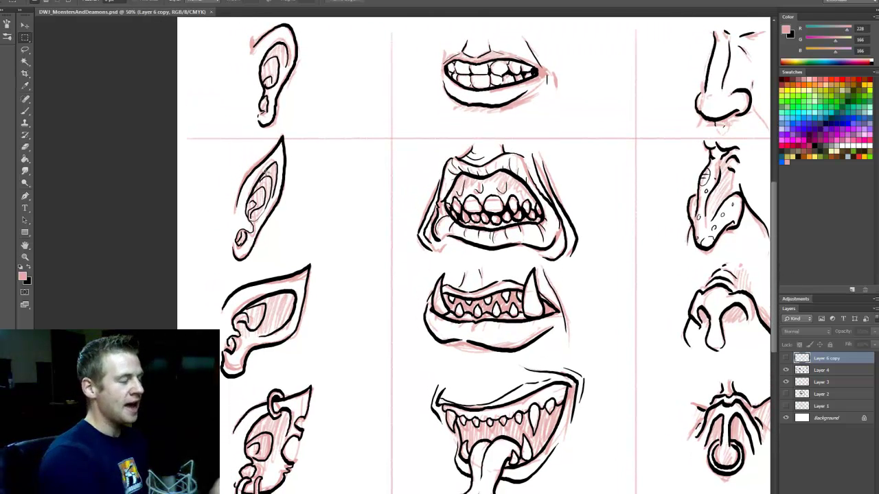
scroll(774, 194, "down", 2)
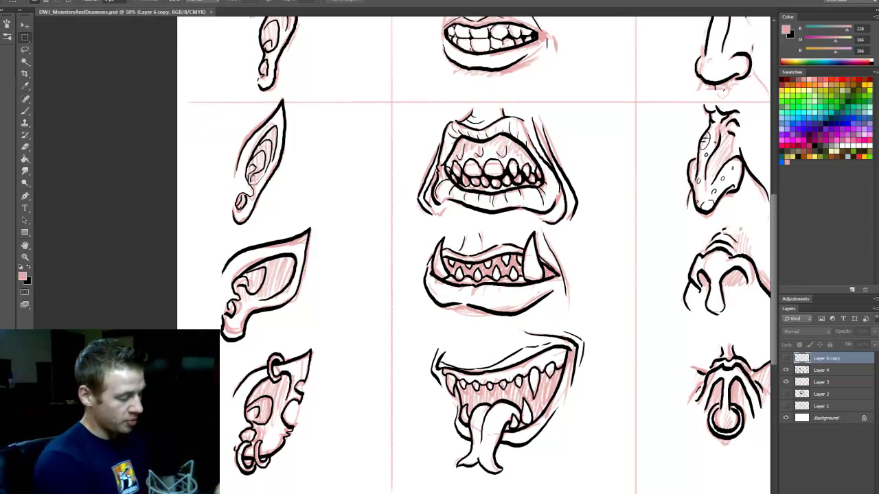
scroll(775, 199, "down", 1)
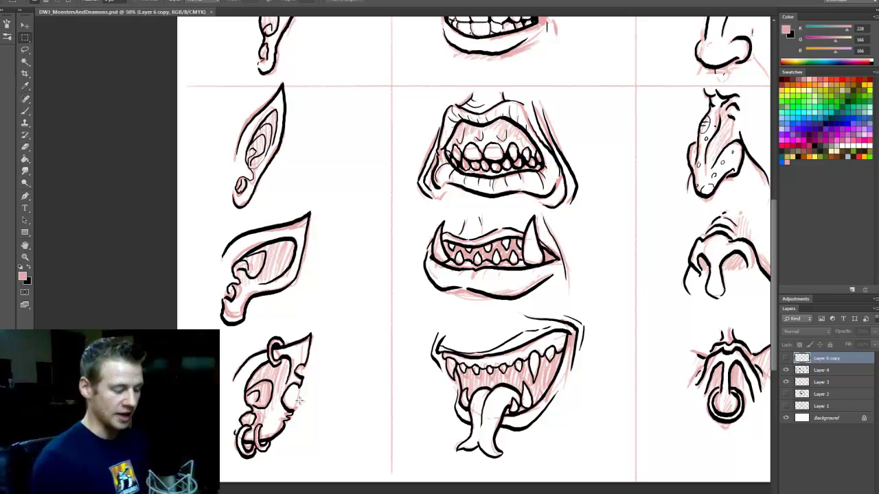
left_click_drag(660, 371, 575, 371)
Step: Hide Layer 4 and Layer 3, show the head templates on Layer 6 copy, and add a new empty layer above it
key("z")
right_click(566, 247)
left_click(602, 296)
key("m")
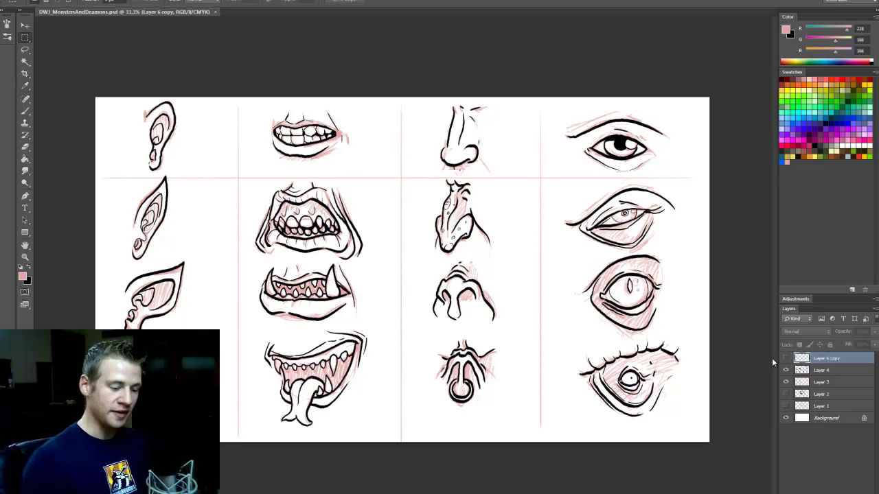
left_click(785, 370)
left_click(785, 382)
left_click(786, 358)
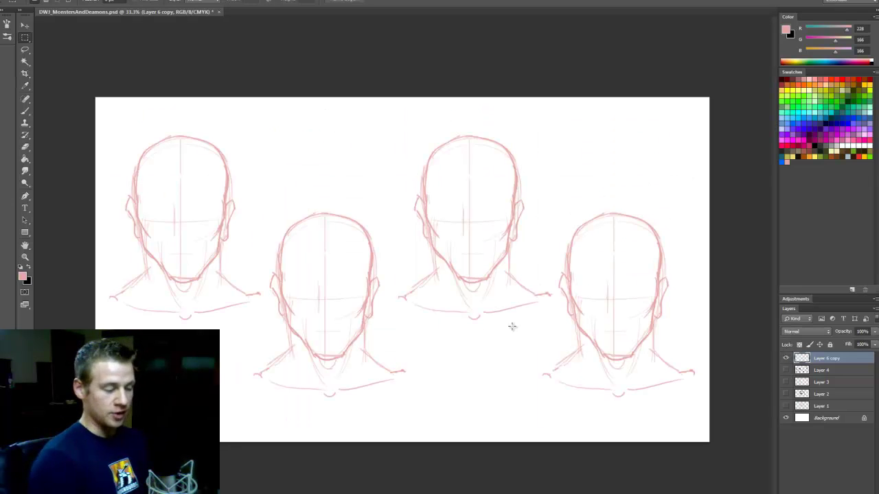
key("ctrl+shift+alt+n")
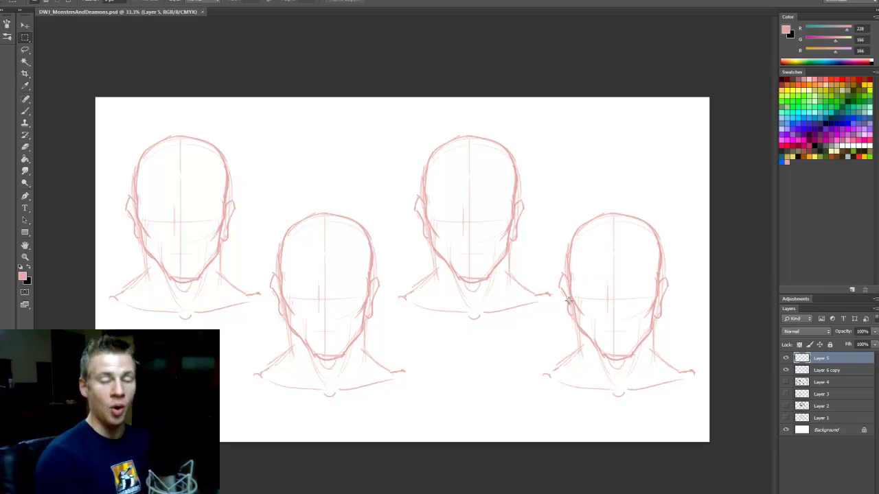
Step: On Layer 6 copy, brush pink bony spikes onto both sides of the rightmost head's jaw
key("b")
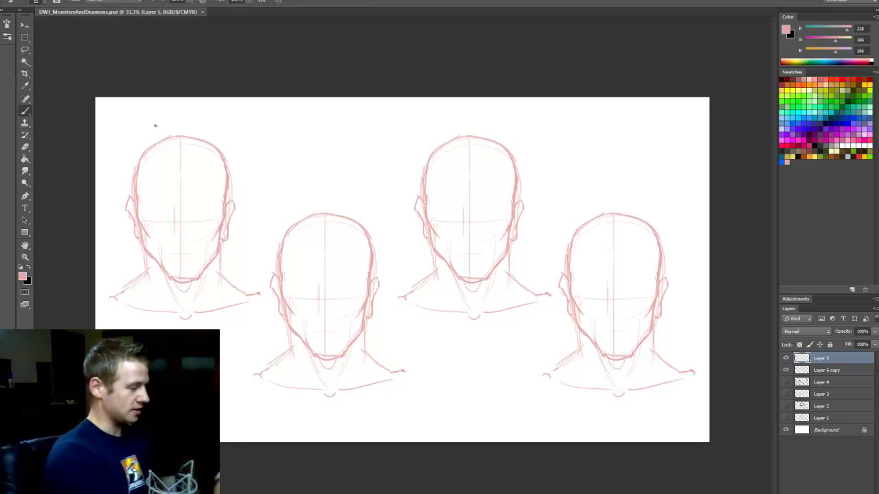
left_click(29, 267)
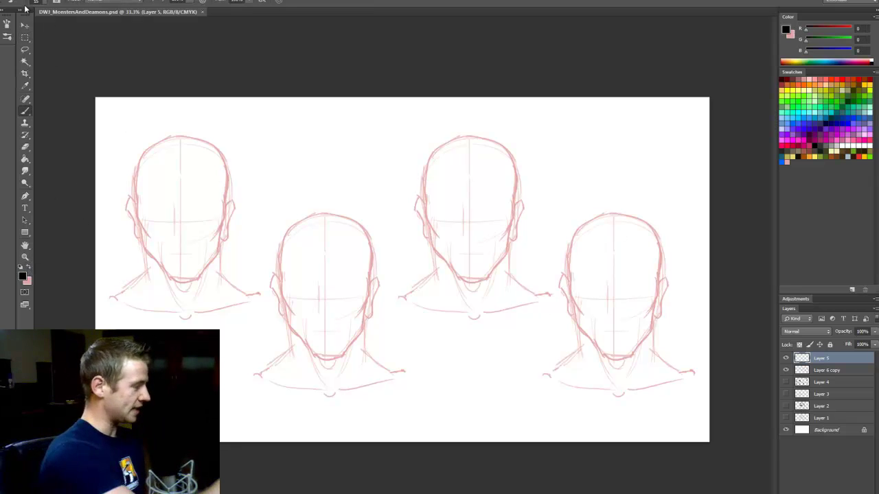
left_click(28, 268)
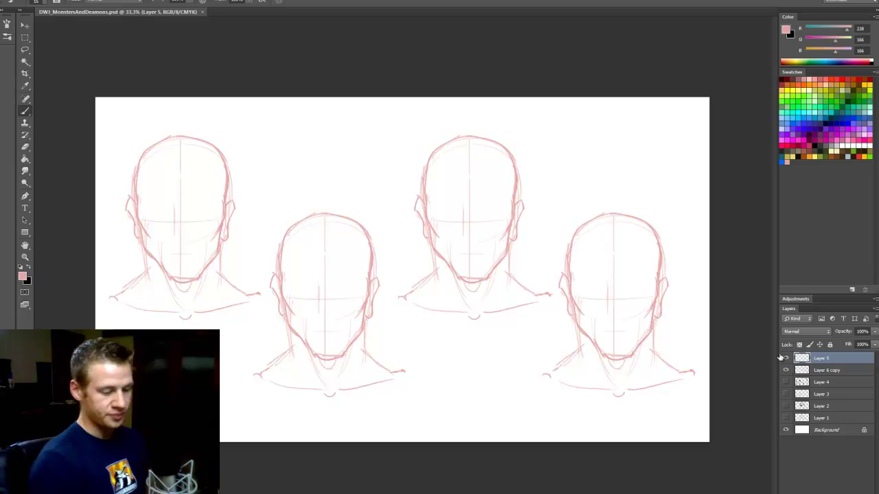
left_click(812, 371)
key("z")
left_click(627, 308)
left_click(626, 308)
key("b")
left_click_drag(651, 302, 635, 302)
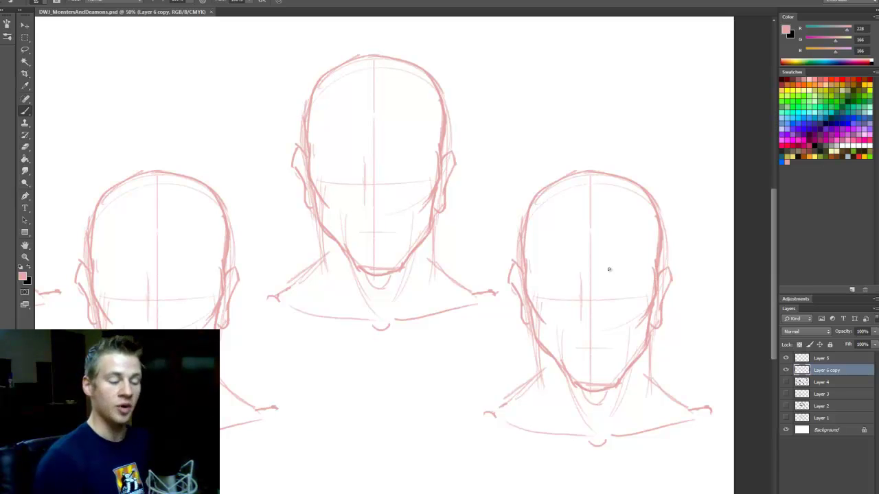
left_click_drag(774, 333, 775, 335)
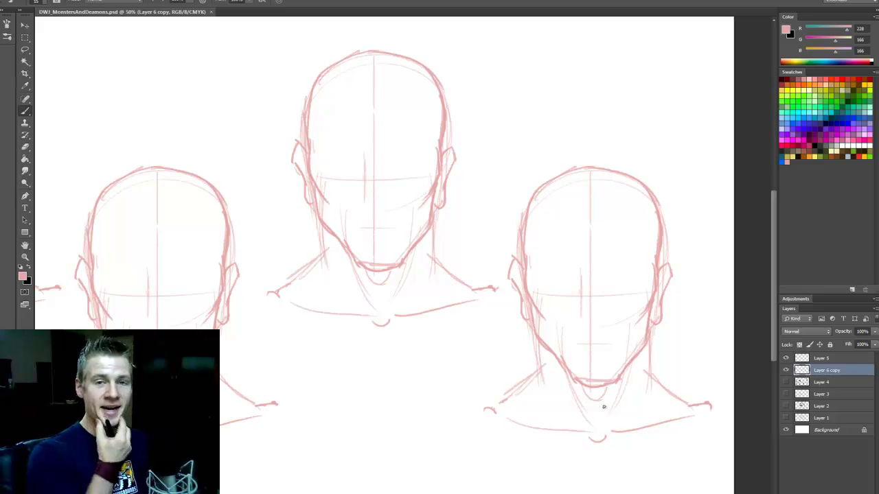
mouse_move(528, 303)
left_mouse_down()
mouse_move(534, 356)
mouse_move(545, 344)
mouse_move(537, 360)
mouse_move(548, 342)
mouse_move(539, 320)
left_mouse_up()
key("e")
key("b")
mouse_move(654, 339)
left_mouse_down()
mouse_move(642, 357)
mouse_move(653, 359)
mouse_move(647, 326)
mouse_move(652, 355)
left_mouse_up()
Step: Refine the rightmost head's jaw spikes with heavier edges and inner contour strokes
key("e")
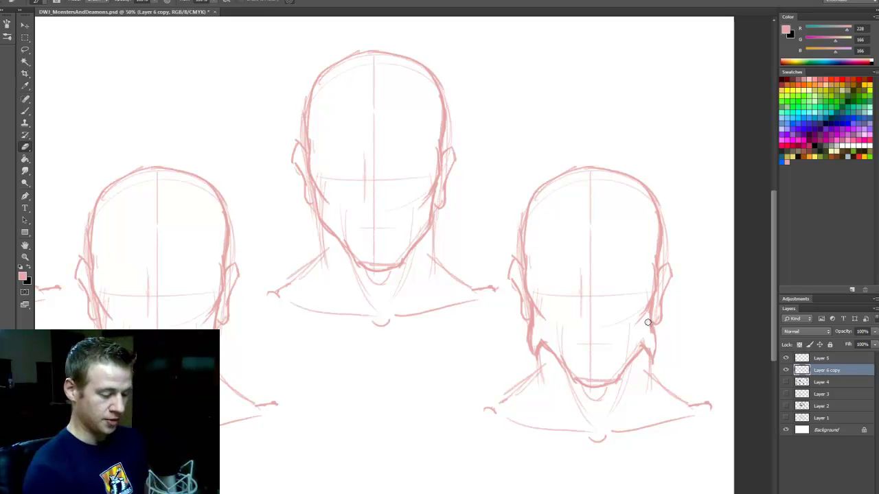
key("b")
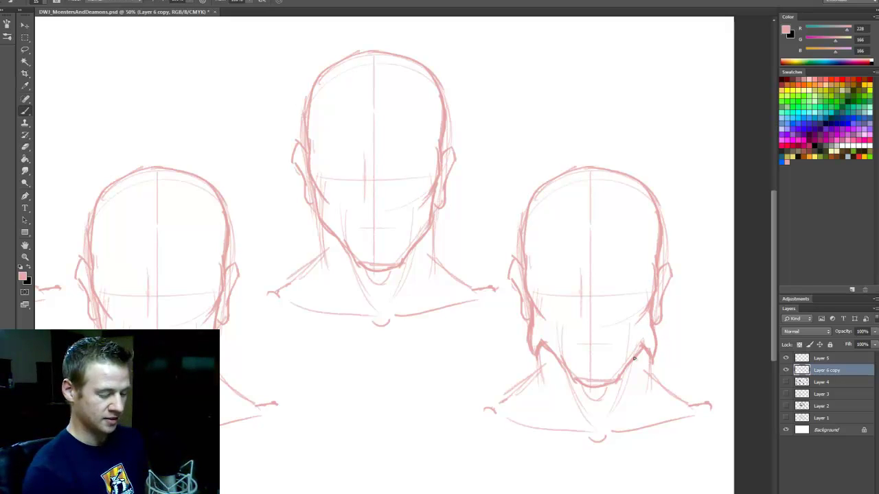
left_click_drag(646, 348, 623, 364)
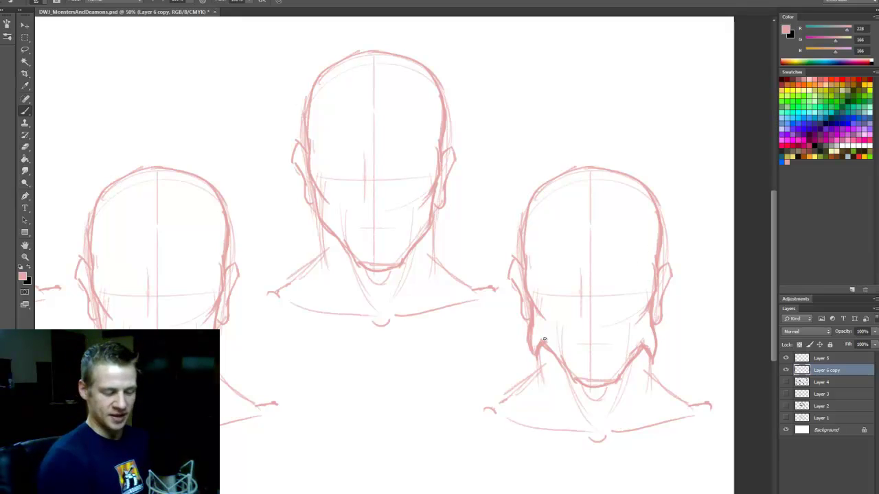
left_click_drag(534, 320, 544, 336)
left_click_drag(646, 322, 640, 343)
Step: Erase the upper-left skull outline of the rightmost head and draw a curved, pointed horn growing from it
key("e")
mouse_move(533, 195)
left_mouse_down()
mouse_move(525, 220)
mouse_move(524, 164)
mouse_move(507, 209)
mouse_move(520, 235)
left_mouse_up()
key("b")
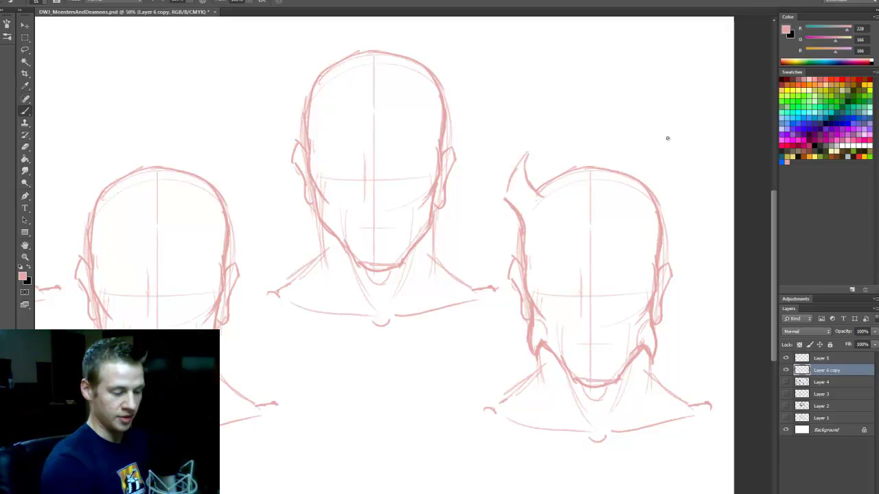
mouse_move(647, 200)
left_mouse_down()
mouse_move(659, 171)
mouse_move(660, 214)
left_mouse_up()
key("ctrl+z")
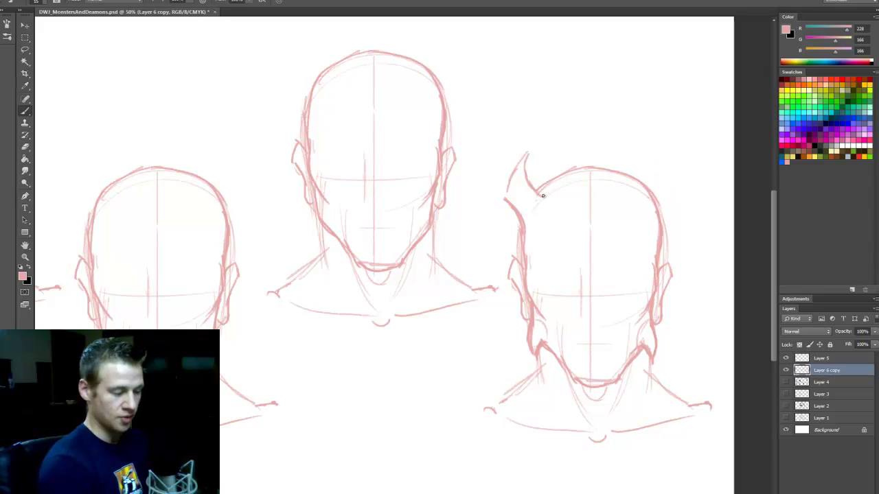
left_click_drag(536, 184, 529, 146)
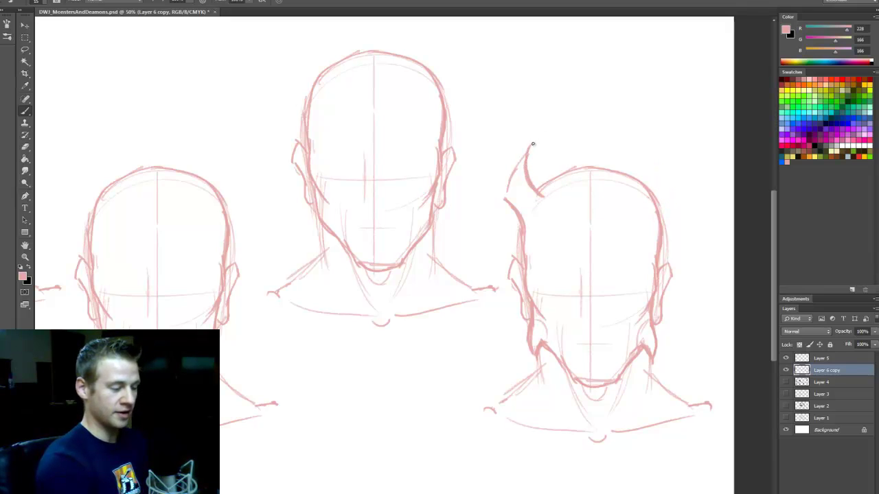
mouse_move(509, 180)
left_mouse_down()
mouse_move(532, 143)
mouse_move(509, 201)
mouse_move(509, 179)
mouse_move(523, 228)
mouse_move(515, 208)
left_mouse_up()
key("ctrl+z")
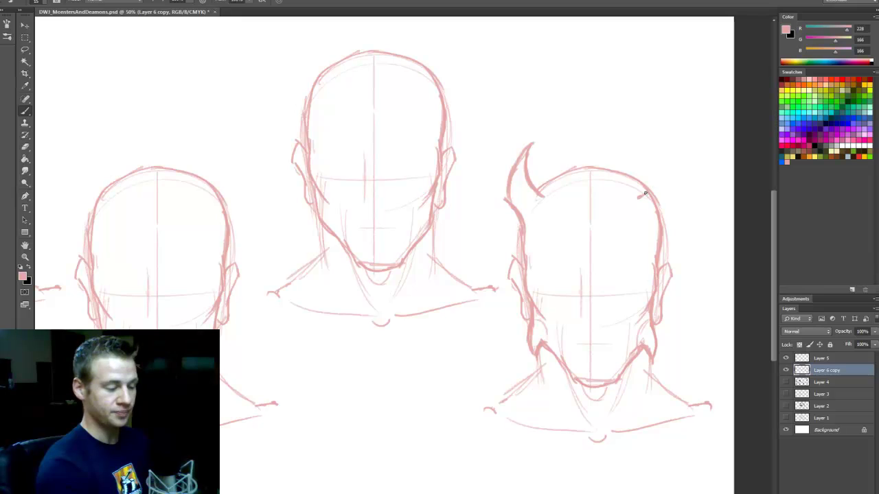
Step: Draw a matching horn on the right side of the rightmost head and erase the skull line crossing its base
mouse_move(648, 188)
left_mouse_down()
mouse_move(653, 156)
mouse_move(648, 186)
left_mouse_up()
mouse_move(653, 148)
left_mouse_down()
mouse_move(673, 175)
mouse_move(660, 154)
mouse_move(671, 201)
mouse_move(665, 213)
mouse_move(681, 193)
mouse_move(661, 225)
left_mouse_up()
key("e")
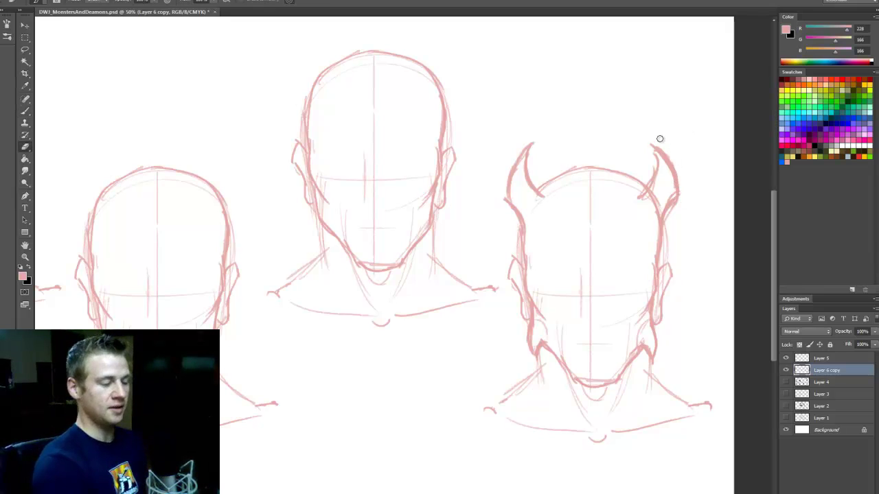
key("b")
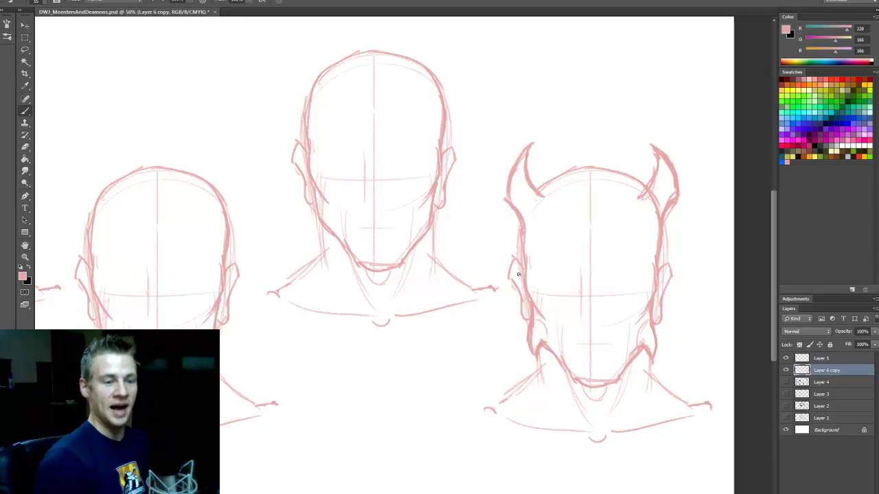
key("e")
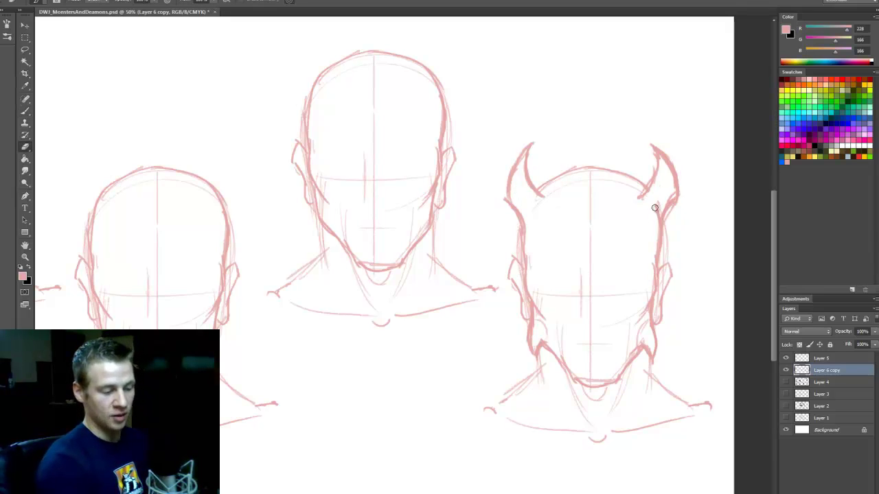
key("b")
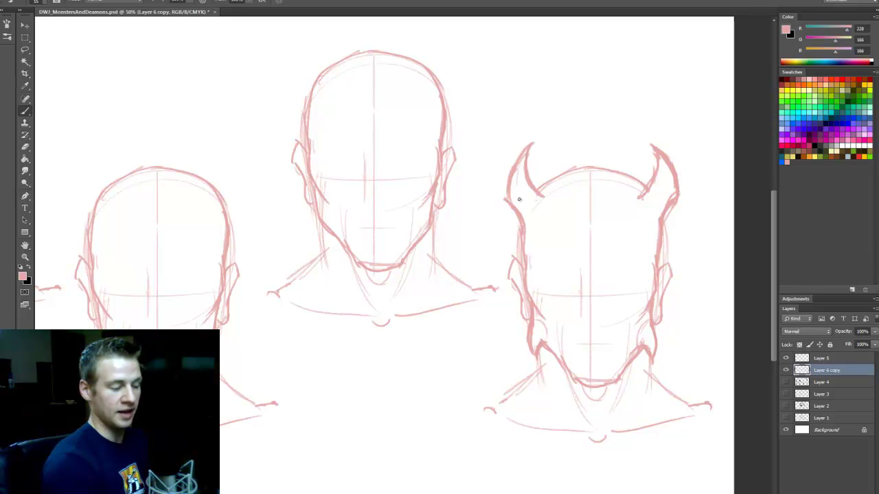
Step: Add contour strokes from both horn bases down the temples of the rightmost head, and save the document
left_click_drag(666, 161, 651, 229)
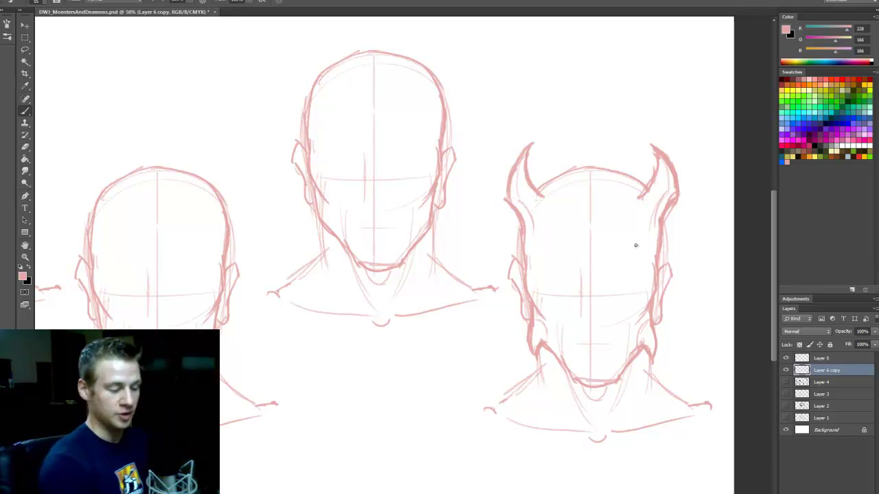
left_click_drag(528, 210, 528, 268)
left_click_drag(654, 214, 656, 265)
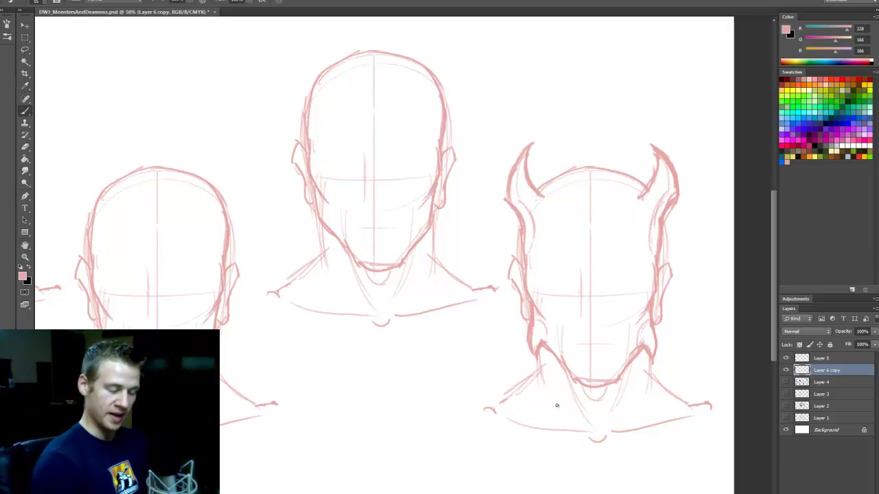
scroll(403, 255, "left", 3)
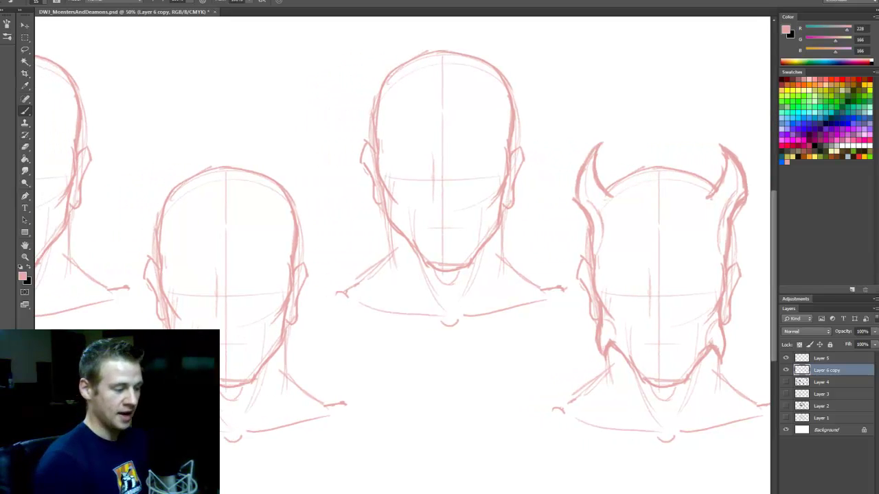
left_click_drag(790, 222, 773, 232)
left_click_drag(554, 491, 546, 491)
key("ctrl+s")
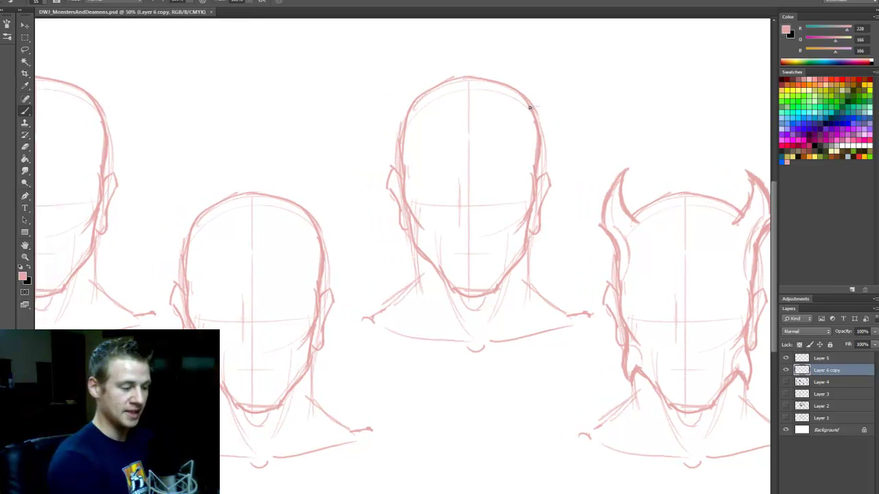
Step: Mark horn bases on both sides of the third head and block in large ram horns curving outward and down
left_click_drag(533, 107, 544, 164)
mouse_move(398, 107)
left_mouse_down()
mouse_move(421, 115)
mouse_move(404, 163)
left_mouse_up()
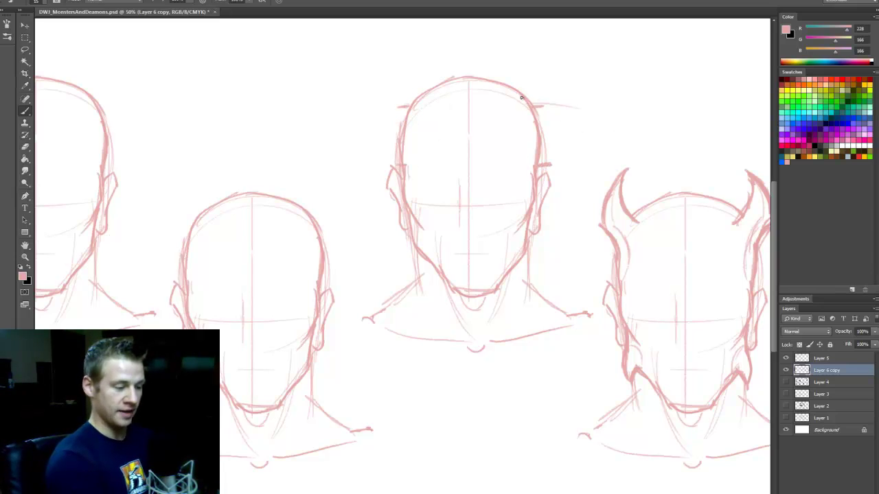
left_click_drag(534, 99, 618, 137)
mouse_move(408, 105)
left_mouse_down()
mouse_move(337, 143)
mouse_move(336, 165)
mouse_move(371, 111)
left_mouse_up()
mouse_move(533, 103)
left_mouse_down()
mouse_move(598, 124)
mouse_move(611, 168)
left_mouse_up()
left_click_drag(405, 105, 330, 176)
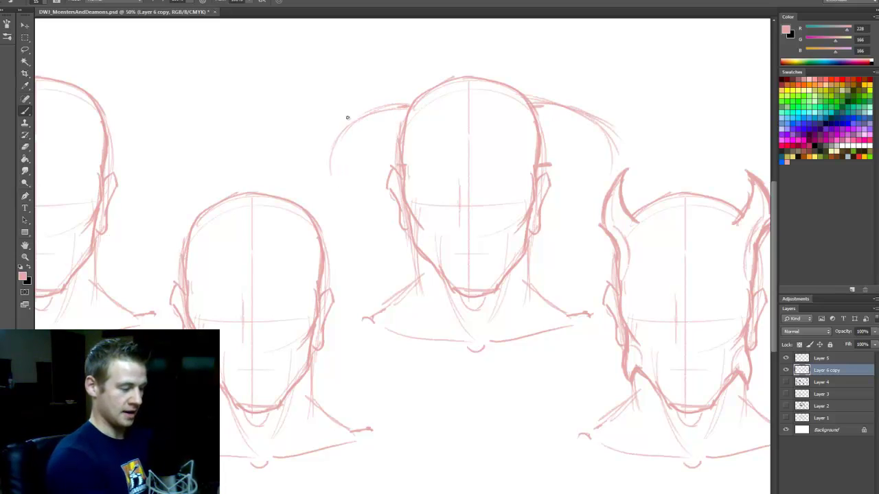
mouse_move(333, 206)
left_mouse_down()
mouse_move(346, 154)
mouse_move(334, 208)
mouse_move(353, 157)
mouse_move(360, 197)
mouse_move(371, 205)
mouse_move(357, 188)
left_mouse_up()
mouse_move(567, 207)
left_mouse_down()
mouse_move(574, 161)
mouse_move(591, 199)
left_mouse_up()
Step: Define the third head's left ram horn with a heavier outline, an inner edge and contour lines
left_click_drag(369, 170, 400, 159)
mouse_move(345, 135)
left_mouse_down()
mouse_move(361, 207)
mouse_move(393, 165)
left_mouse_up()
mouse_move(401, 106)
left_mouse_down()
mouse_move(336, 147)
mouse_move(335, 176)
left_mouse_up()
mouse_move(342, 135)
left_mouse_down()
mouse_move(325, 210)
mouse_move(335, 164)
mouse_move(342, 208)
mouse_move(336, 184)
mouse_move(352, 152)
mouse_move(358, 198)
mouse_move(331, 204)
mouse_move(360, 220)
left_mouse_up()
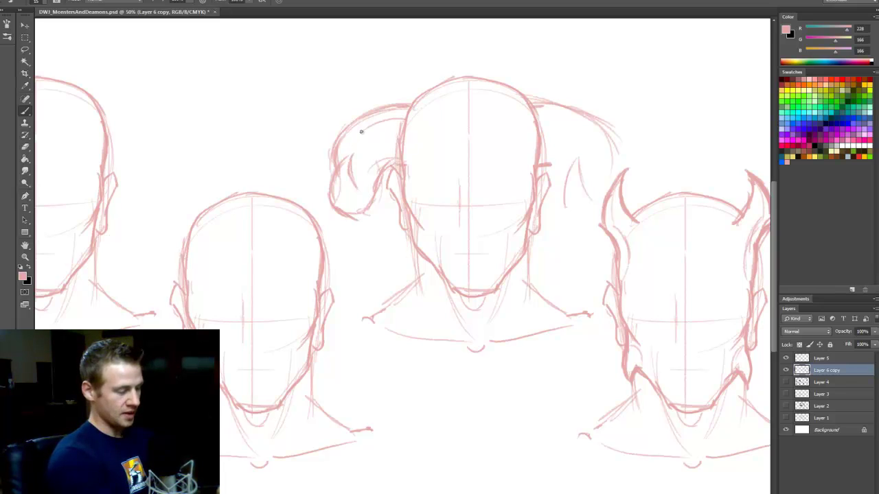
mouse_move(367, 129)
left_mouse_down()
mouse_move(352, 150)
mouse_move(363, 208)
left_mouse_up()
mouse_move(349, 158)
left_mouse_down()
mouse_move(358, 210)
mouse_move(347, 204)
mouse_move(393, 165)
mouse_move(359, 163)
left_mouse_up()
Step: Erase stray lines in the left ram horn and redraw its outer curve more cleanly
key("e")
mouse_move(366, 131)
left_mouse_down()
mouse_move(356, 142)
mouse_move(378, 121)
mouse_move(340, 159)
left_mouse_up()
key("b")
key("e")
key("b")
mouse_move(379, 110)
left_mouse_down()
mouse_move(336, 145)
mouse_move(339, 164)
left_mouse_up()
left_click_drag(351, 130, 341, 148)
Step: Delete the rough right horn sketch from the third head and erase the skull outline crossing the left horn's base
key("l")
mouse_move(626, 156)
left_mouse_down()
mouse_move(610, 177)
mouse_move(595, 216)
mouse_move(555, 195)
mouse_move(529, 99)
mouse_move(640, 138)
left_mouse_up()
key("Delete")
key("ctrl+d")
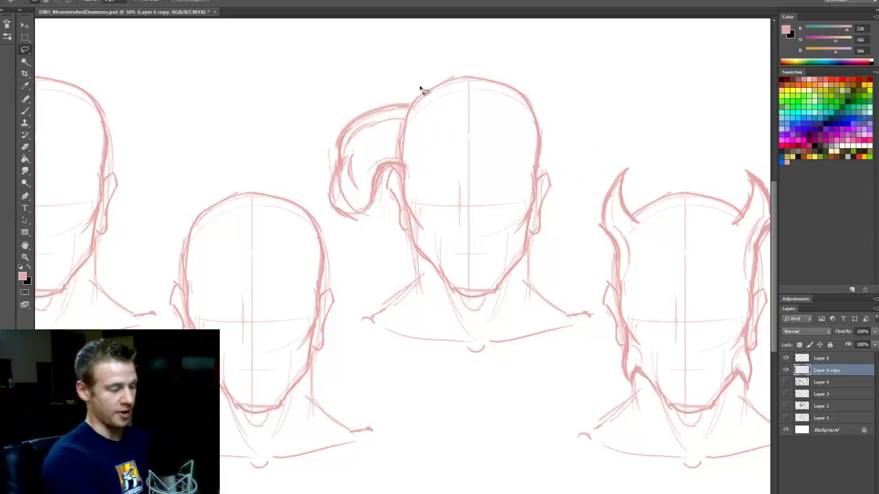
key("e")
left_click_drag(408, 112, 396, 150)
key("b")
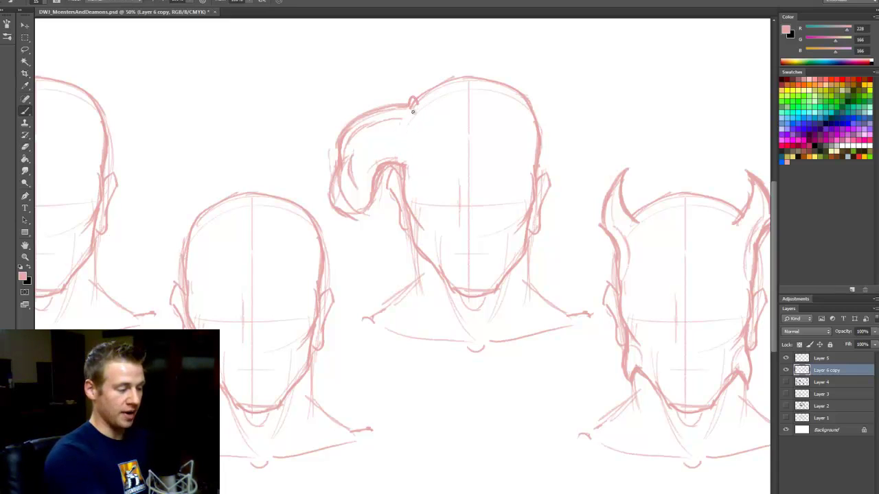
mouse_move(410, 117)
left_mouse_down()
mouse_move(407, 166)
mouse_move(420, 124)
left_mouse_up()
key("ctrl+alt+z")
key("ctrl+alt+z")
key("ctrl+alt+z")
Step: Blend the left ram horn's root into the third head's skull with short contour strokes
mouse_move(399, 163)
left_mouse_down()
mouse_move(410, 107)
mouse_move(405, 159)
left_mouse_up()
key("e")
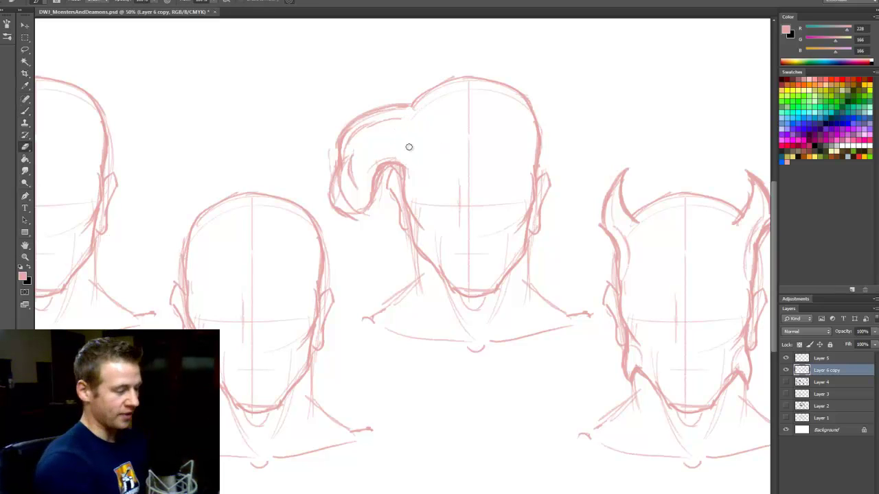
key("b")
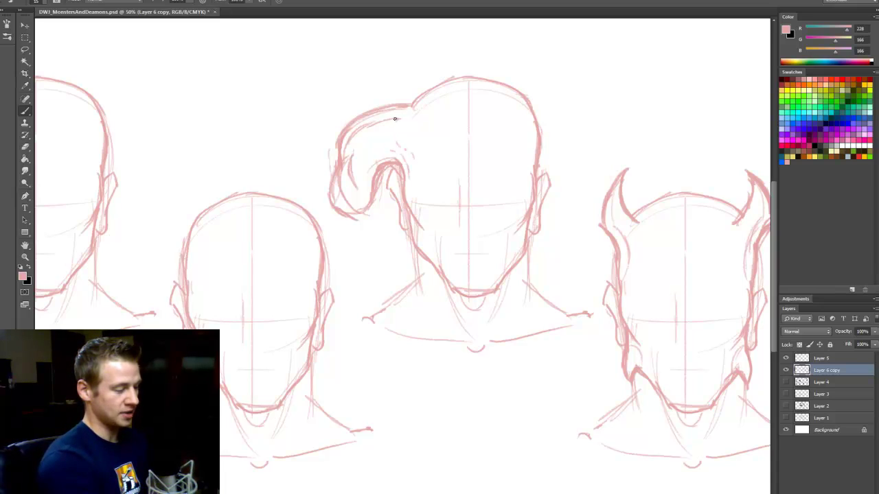
left_click_drag(408, 110, 420, 101)
Step: Erase the left ram horn's outer edge and reshape it so the tip hooks outward
key("e")
left_click_drag(341, 136, 337, 164)
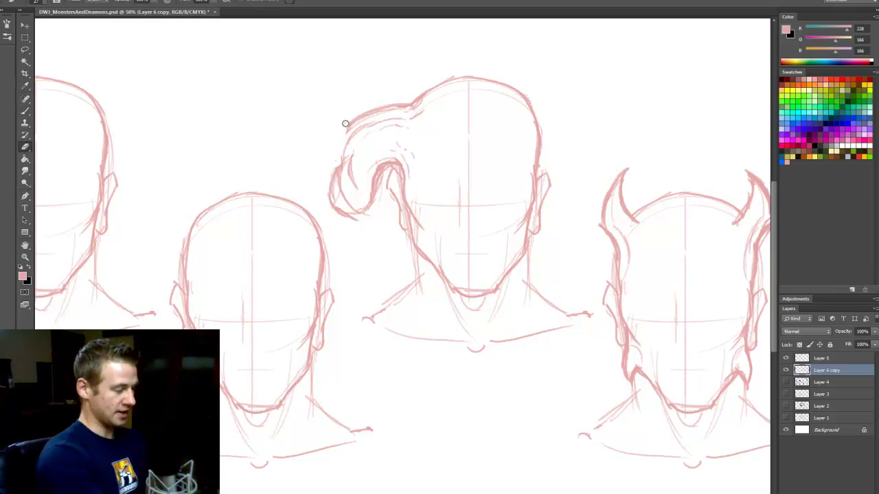
key("b")
left_click_drag(352, 121, 340, 153)
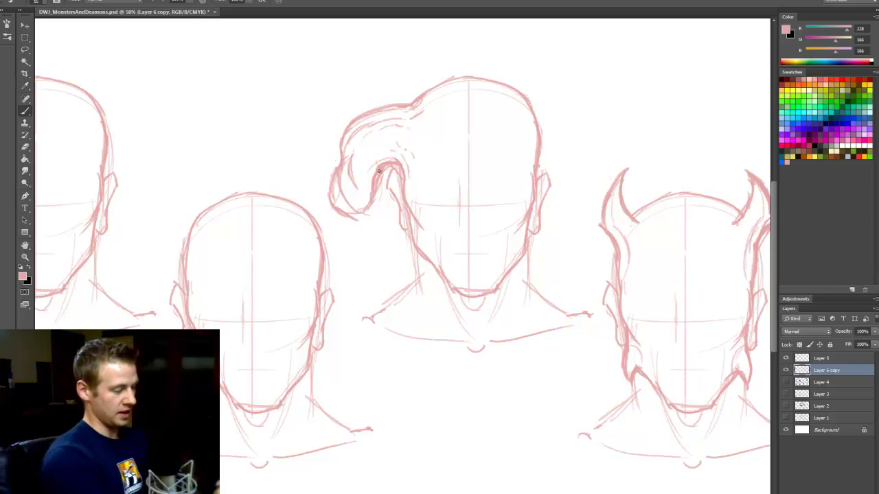
mouse_move(376, 196)
left_mouse_down()
mouse_move(398, 155)
mouse_move(366, 191)
mouse_move(384, 149)
left_mouse_up()
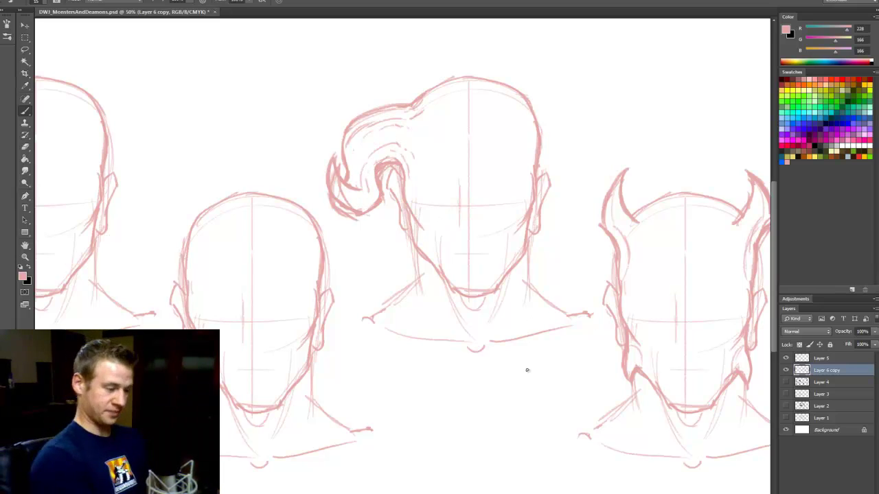
Step: Delete the left ram horn's hooked end and redraw it curling down and back up to an inward point
key("l")
mouse_move(367, 182)
left_mouse_down()
mouse_move(323, 143)
mouse_move(385, 216)
mouse_move(382, 182)
left_mouse_up()
key("Delete")
key("ctrl+d")
key("b")
mouse_move(356, 117)
left_mouse_down()
mouse_move(336, 175)
mouse_move(344, 203)
left_mouse_up()
left_click_drag(376, 167, 374, 189)
mouse_move(360, 220)
left_mouse_down()
mouse_move(384, 187)
mouse_move(373, 192)
mouse_move(377, 175)
mouse_move(383, 199)
mouse_move(363, 218)
left_mouse_up()
Step: Clean up the bottom of the left ram horn's curl and add flowing contour lines along its length
key("e")
key("b")
key("e")
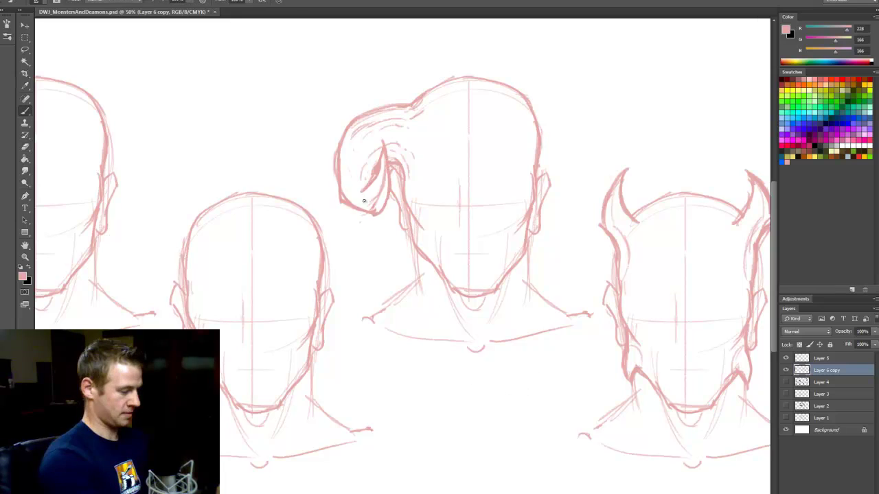
key("e")
mouse_move(369, 211)
left_mouse_down()
mouse_move(351, 201)
mouse_move(379, 221)
left_mouse_up()
key("b")
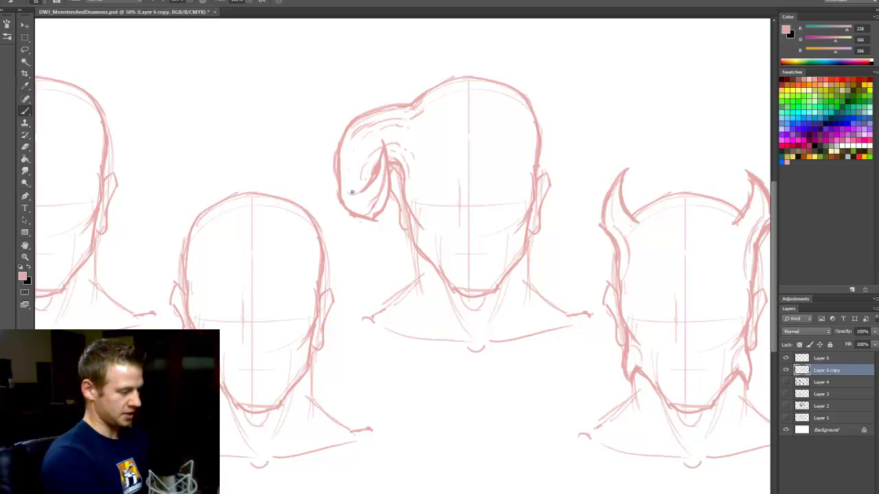
mouse_move(351, 191)
left_mouse_down()
mouse_move(346, 147)
mouse_move(363, 198)
left_mouse_up()
left_click_drag(361, 132, 377, 117)
left_click_drag(360, 180, 383, 131)
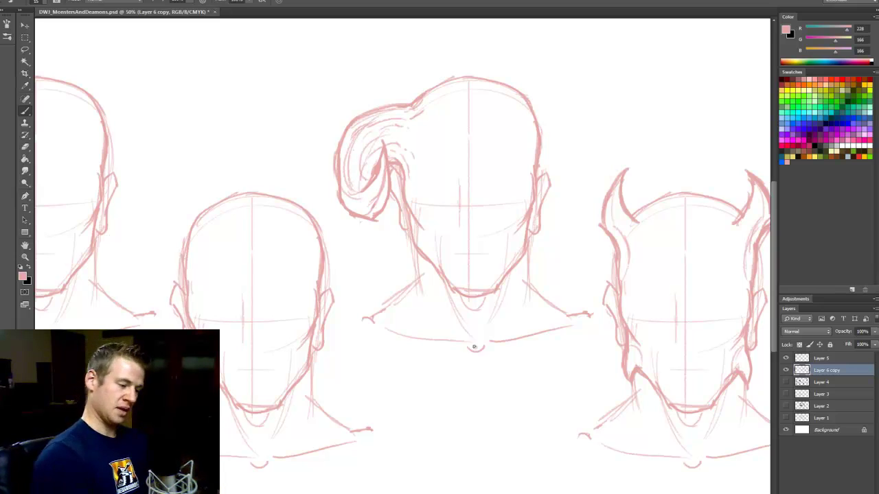
Step: Select the finished left ram horn with a freehand outline and duplicate it onto a new layer
key("l")
mouse_move(390, 204)
left_mouse_down()
mouse_move(392, 173)
mouse_move(414, 181)
mouse_move(429, 114)
mouse_move(406, 100)
mouse_move(356, 240)
mouse_move(388, 213)
left_mouse_up()
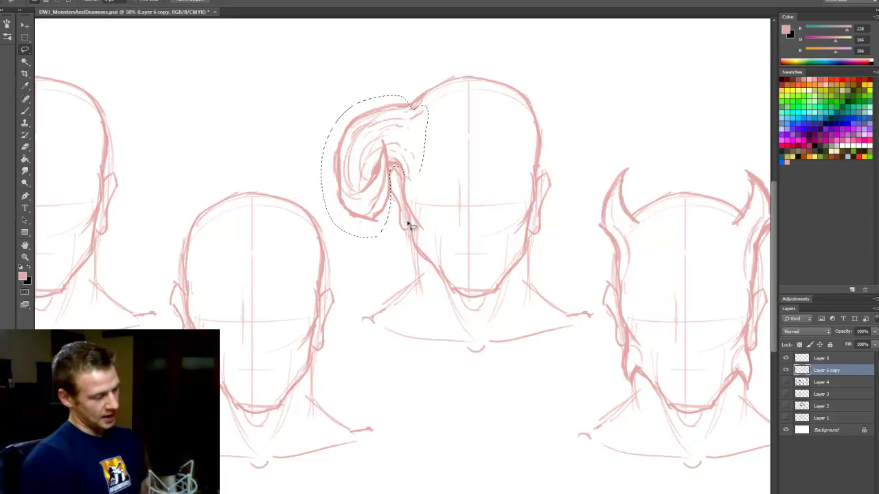
key("ctrl+c")
key("ctrl+v")
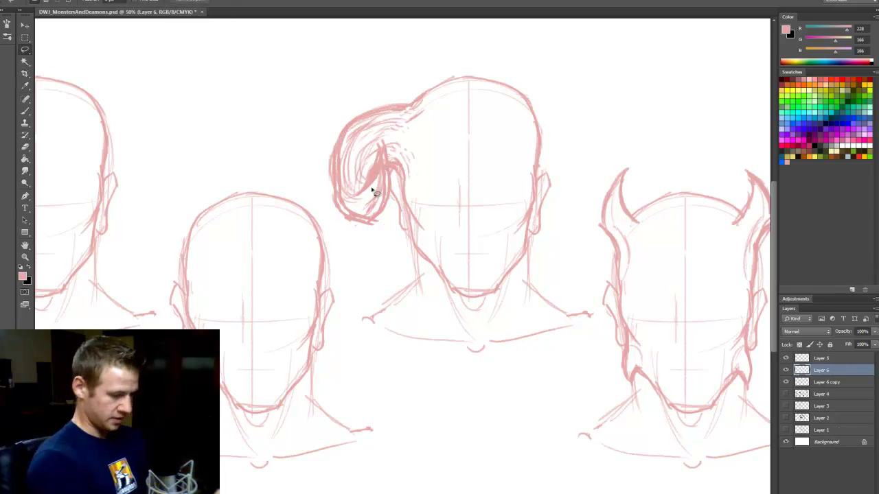
Step: Flip the duplicated ram horn horizontally and place it on the right side of the head to mirror the left horn
key("ctrl+t")
right_click(375, 186)
left_click(441, 308)
key("Return")
key("v")
left_click_drag(417, 166, 598, 163)
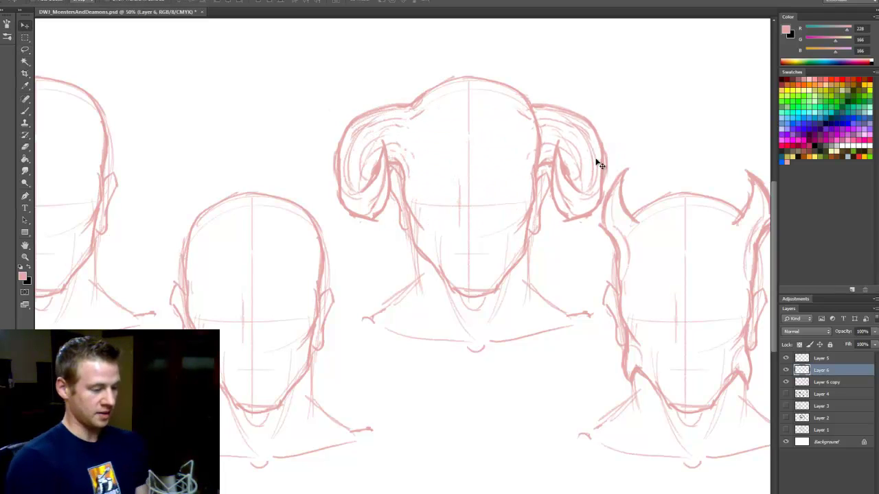
Step: Erase the head outline showing through the right ram horn and merge Layer 6 with Layer 6 copy
key("alt+[")
key("e")
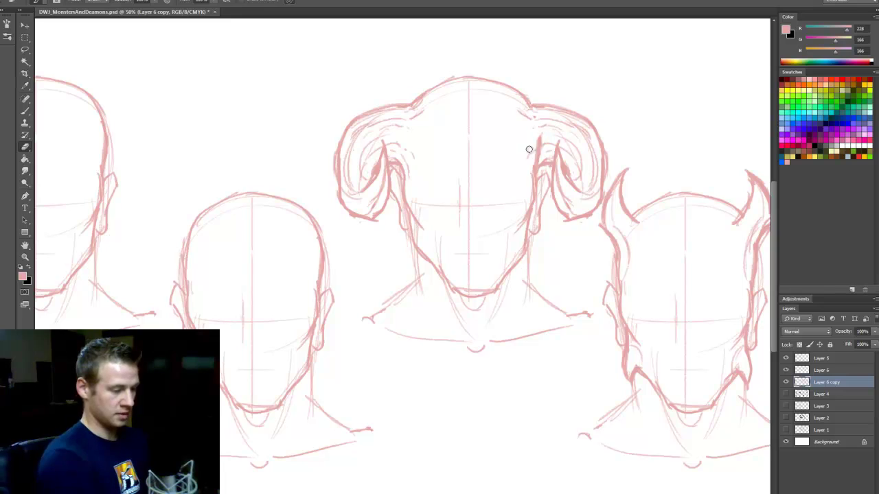
left_click(824, 371, "shift")
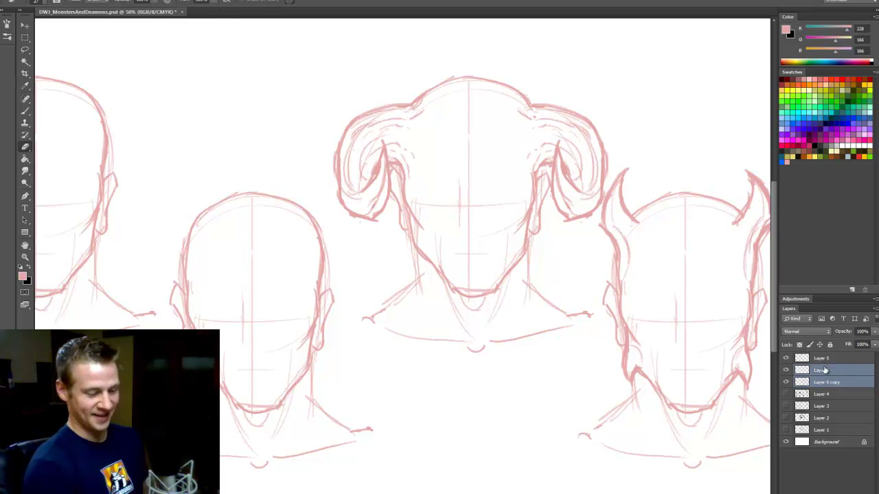
right_click(824, 370)
left_click(800, 225)
key("b")
left_click_drag(442, 194, 465, 193)
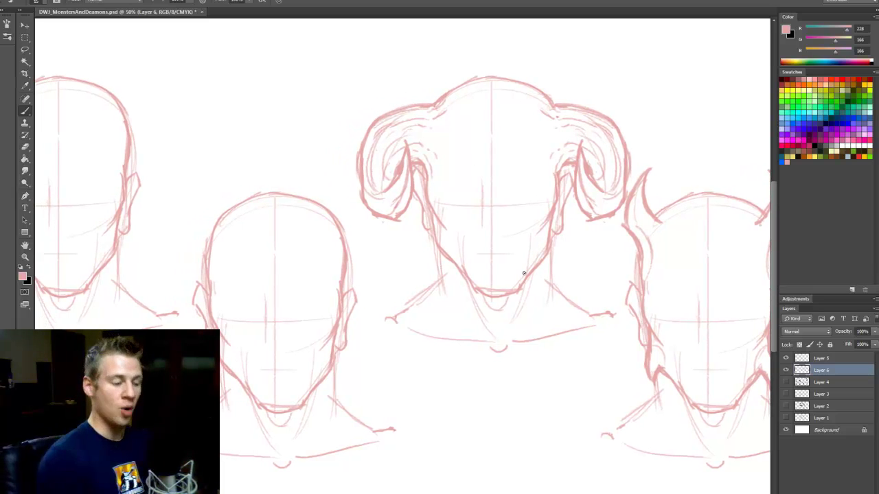
Step: Sketch long bull horns extending sideways from both temples of the second head, with upward-curving tips
scroll(402, 254, "left", 5)
left_click_drag(486, 219, 553, 240)
left_click_drag(484, 280, 519, 280)
left_click_drag(483, 237, 532, 242)
left_click_drag(351, 238, 321, 243)
left_click_drag(356, 278, 331, 281)
mouse_move(527, 241)
left_mouse_down()
mouse_move(567, 238)
mouse_move(593, 210)
mouse_move(585, 247)
left_mouse_up()
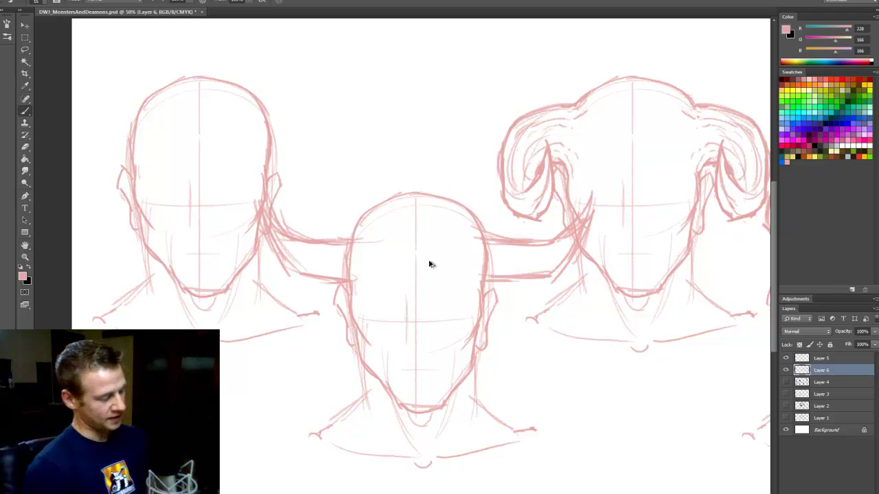
Step: Undo the lower strokes of the left bull horn and erase its outer part near the first head's jaw
key("ctrl+alt+z")
key("ctrl+alt+z")
key("ctrl+alt+z")
key("ctrl+alt+z")
key("ctrl+alt+z")
key("ctrl+alt+z")
key("ctrl+alt+z")
key("ctrl+alt+z")
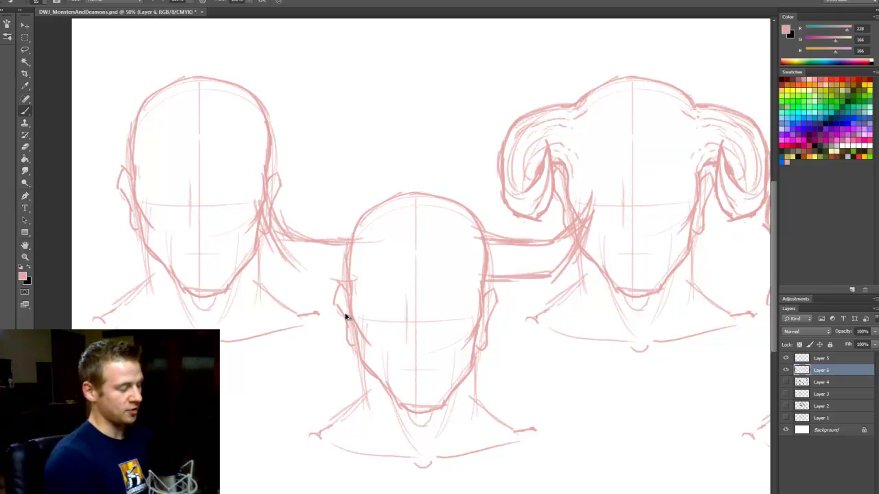
key("e")
left_click_drag(279, 206, 290, 255)
key("b")
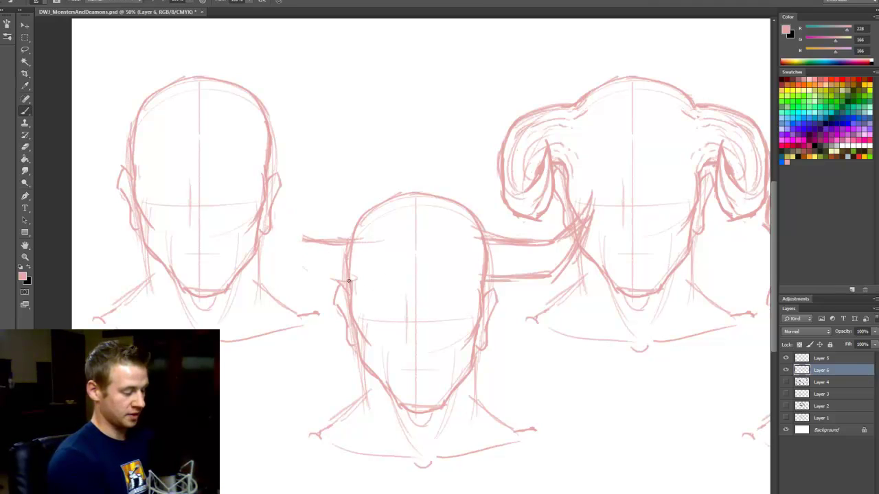
Step: Redraw the left bull horn as a short broken stump with grain lines and erase the head outline inside both horn bases
mouse_move(305, 243)
left_mouse_down()
mouse_move(312, 277)
mouse_move(320, 239)
mouse_move(305, 268)
mouse_move(316, 263)
mouse_move(317, 282)
mouse_move(322, 263)
mouse_move(304, 233)
mouse_move(296, 254)
mouse_move(323, 229)
mouse_move(334, 259)
mouse_move(319, 241)
mouse_move(315, 282)
mouse_move(315, 271)
mouse_move(353, 288)
mouse_move(367, 261)
mouse_move(347, 256)
left_mouse_up()
key("ctrl+alt+z")
key("e")
key("b")
left_click_drag(330, 268, 348, 270)
key("e")
mouse_move(484, 246)
left_mouse_down()
mouse_move(471, 252)
mouse_move(484, 276)
left_mouse_up()
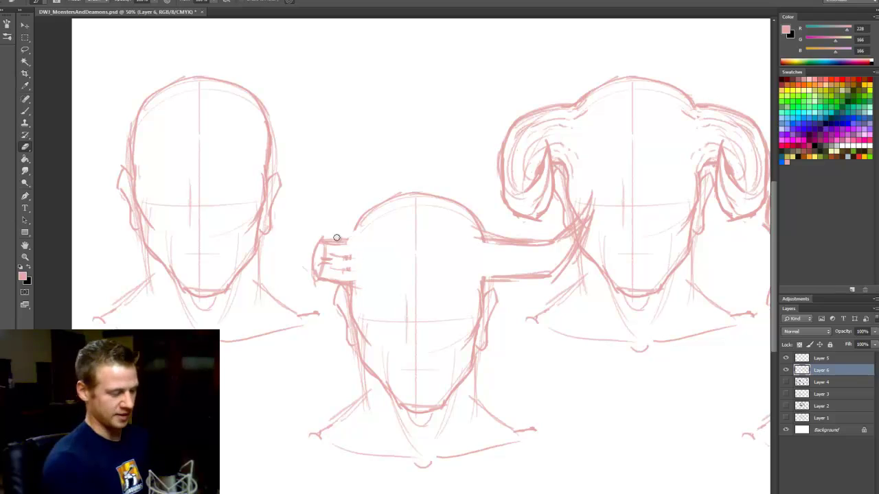
mouse_move(319, 242)
left_mouse_down()
mouse_move(355, 232)
mouse_move(322, 235)
mouse_move(356, 226)
mouse_move(322, 232)
mouse_move(310, 252)
left_mouse_up()
key("b")
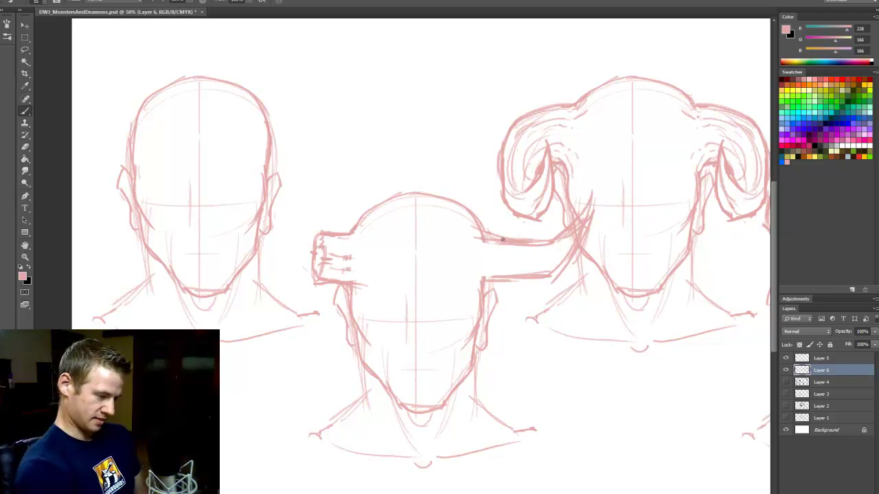
Step: Refine the base and pointed tip of the right bull horn, and save the document
left_click_drag(518, 241, 489, 237)
key("e")
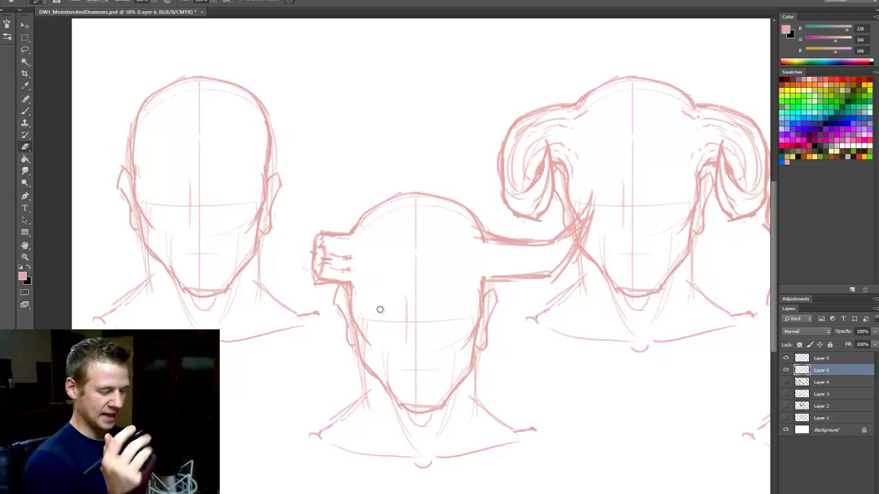
left_click_drag(488, 287, 495, 274)
key("b")
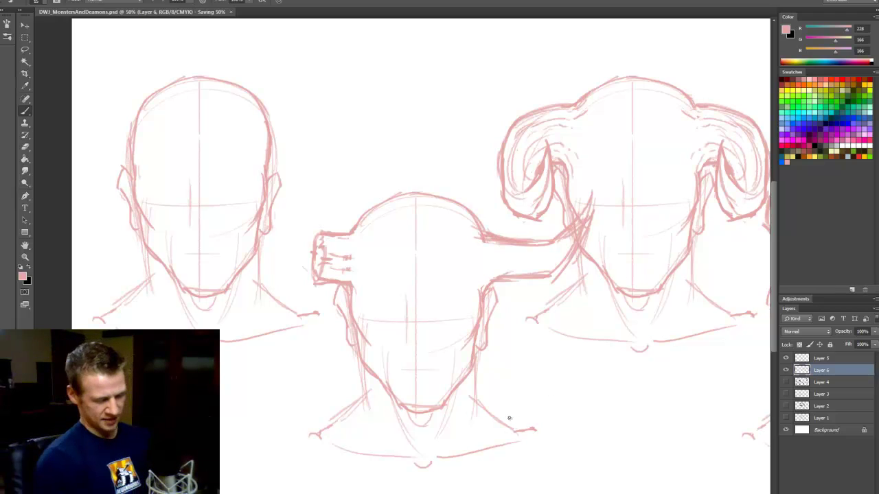
key("e")
mouse_move(584, 199)
left_mouse_down()
mouse_move(554, 266)
mouse_move(590, 215)
mouse_move(562, 231)
mouse_move(592, 199)
left_mouse_up()
key("b")
key("ctrl+s")
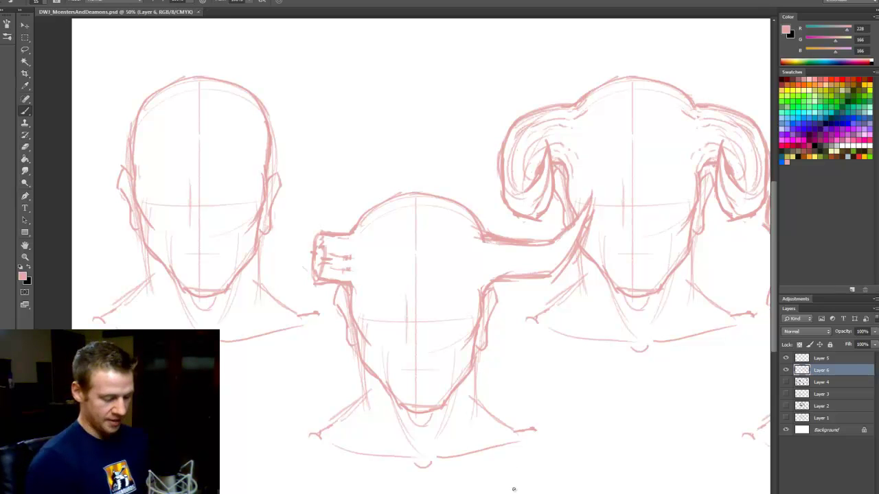
Step: Review the horn sketches across the row of heads, from the broken bull horn to the small demon horns
left_click_drag(478, 373, 222, 373)
scroll(402, 256, "left", 5)
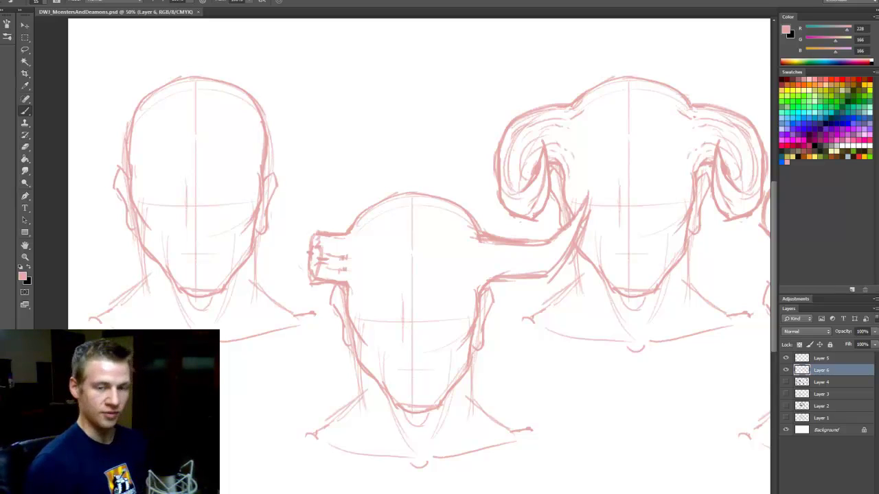
left_click_drag(773, 266, 773, 269)
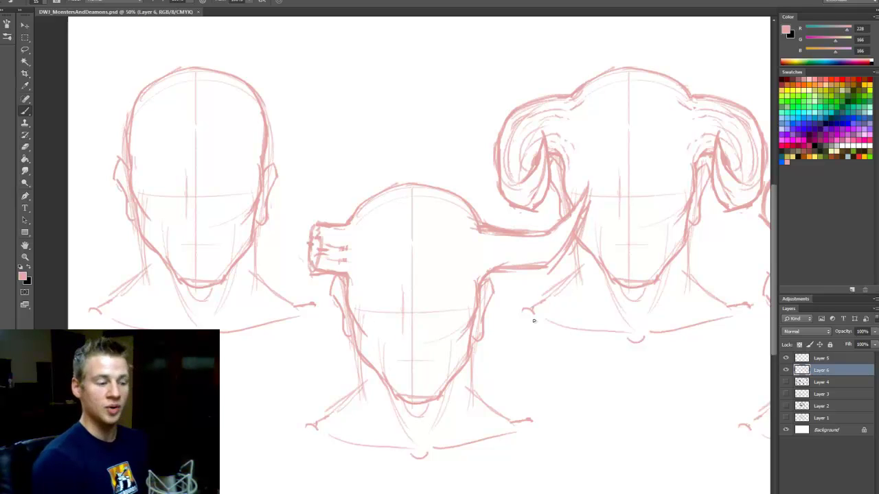
scroll(742, 323, "right", 5)
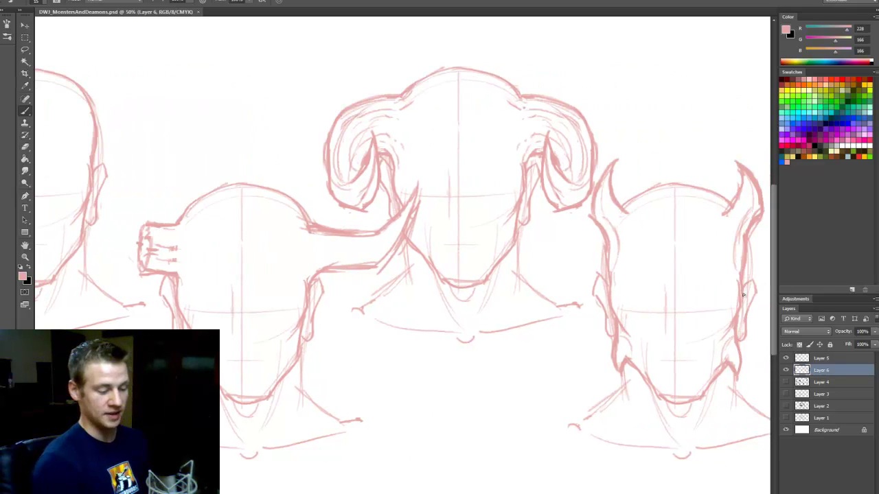
scroll(645, 396, "right", 2)
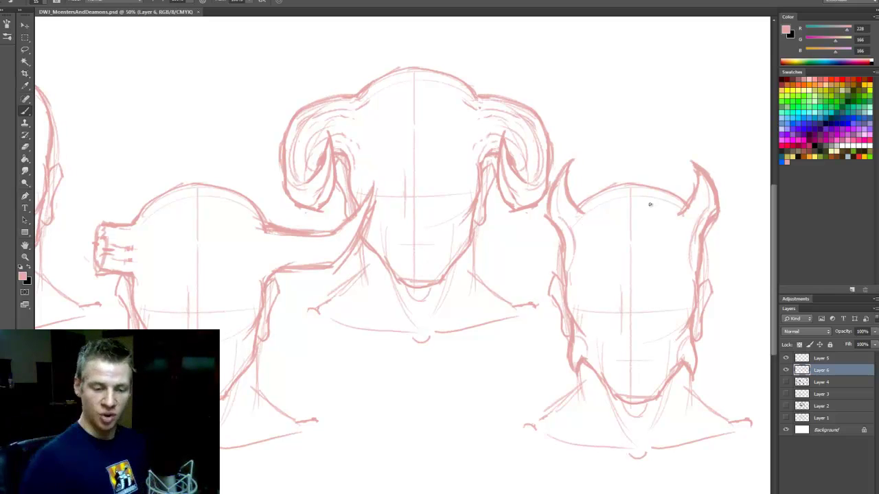
scroll(474, 490, "left", 6)
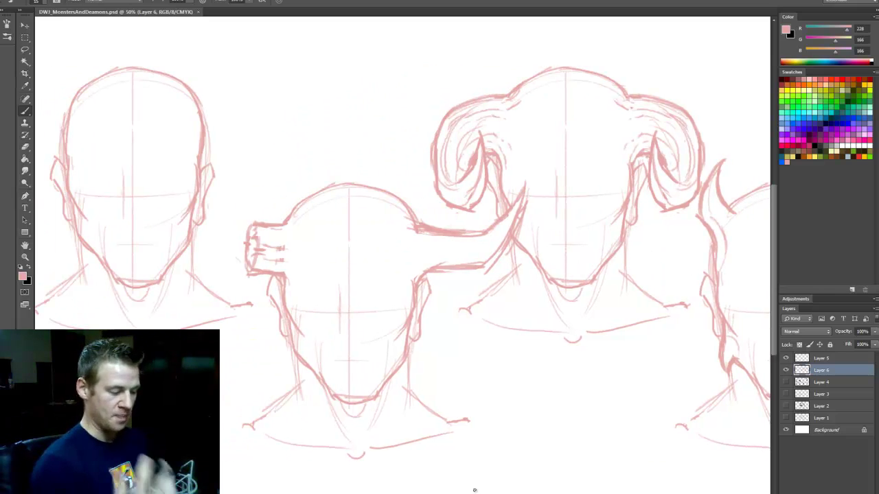
scroll(486, 488, "left", 2)
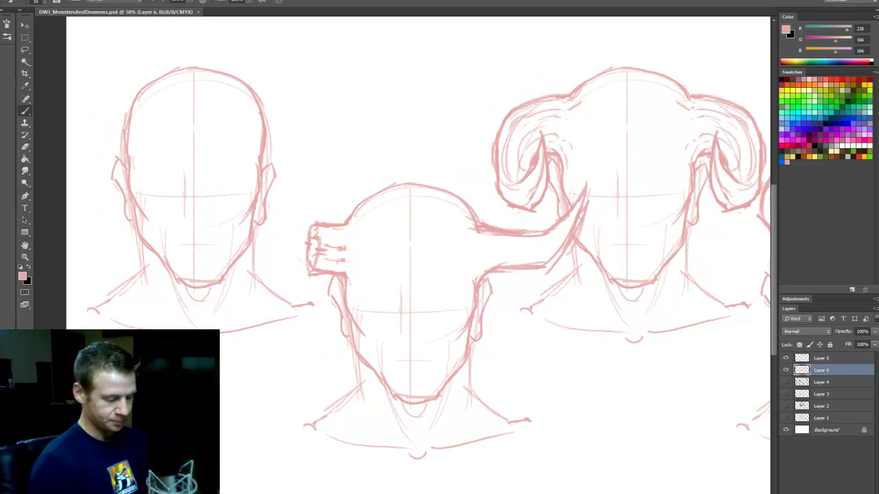
Step: Draw a tall pointed spike rising from the center of the first head's forehead, undoing stray strokes and trimming the tip
scroll(418, 256, "left", 3)
left_click_drag(773, 273, 769, 256)
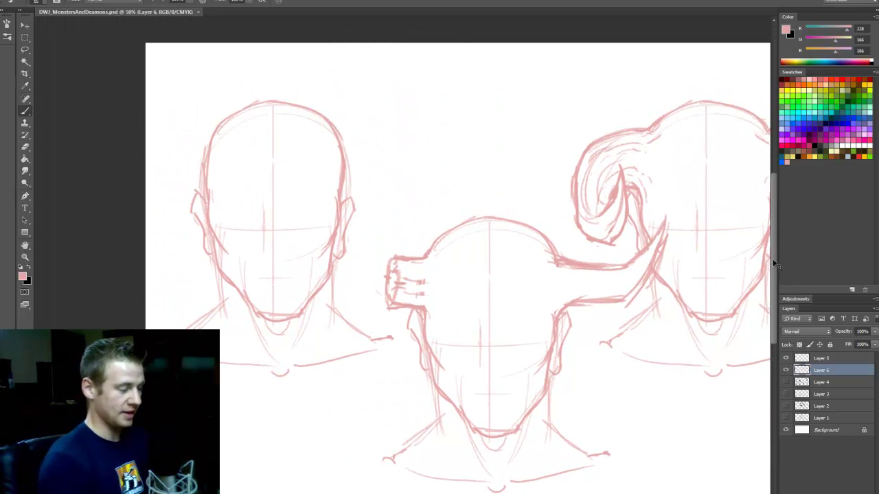
mouse_move(260, 146)
left_mouse_down()
mouse_move(278, 62)
mouse_move(293, 137)
mouse_move(283, 163)
left_mouse_up()
left_click_drag(259, 129, 261, 161)
mouse_move(257, 114)
left_mouse_down()
mouse_move(276, 50)
mouse_move(293, 105)
left_mouse_up()
key("ctrl+alt+z")
key("ctrl+alt+z")
key("ctrl+alt+z")
key("ctrl+alt+z")
key("e")
left_click_drag(275, 63, 277, 74)
key("b")
Step: Draw curved spikes growing from the forehead on both sides of the first head's central spike
mouse_move(300, 159)
left_mouse_down()
mouse_move(324, 125)
mouse_move(334, 146)
mouse_move(326, 165)
mouse_move(304, 164)
mouse_move(309, 185)
left_mouse_up()
mouse_move(242, 146)
left_mouse_down()
mouse_move(249, 161)
mouse_move(218, 104)
mouse_move(217, 152)
left_mouse_up()
mouse_move(213, 117)
left_mouse_down()
mouse_move(223, 168)
mouse_move(233, 142)
mouse_move(252, 175)
left_mouse_up()
left_click_drag(220, 141, 249, 177)
left_click_drag(307, 185, 315, 182)
mouse_move(226, 121)
left_mouse_down()
mouse_move(230, 90)
mouse_move(244, 133)
mouse_move(230, 114)
mouse_move(215, 114)
mouse_move(231, 136)
mouse_move(215, 95)
mouse_move(212, 123)
left_mouse_up()
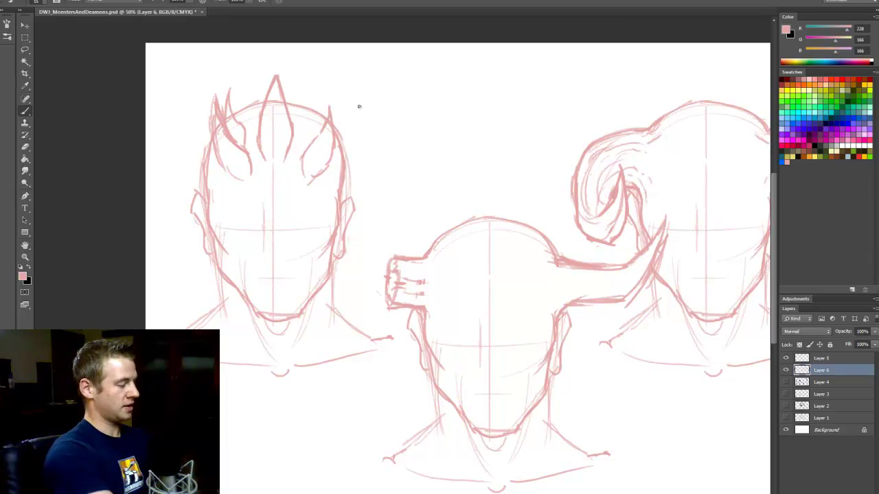
Step: Add a second upright spike on the right side of the first head's crown to match the left side
mouse_move(319, 117)
left_mouse_down()
mouse_move(324, 92)
mouse_move(320, 135)
left_mouse_up()
mouse_move(325, 129)
left_mouse_down()
mouse_move(333, 105)
mouse_move(327, 160)
mouse_move(308, 128)
mouse_move(303, 153)
left_mouse_up()
left_click_drag(303, 153, 310, 138)
left_click_drag(325, 92, 328, 117)
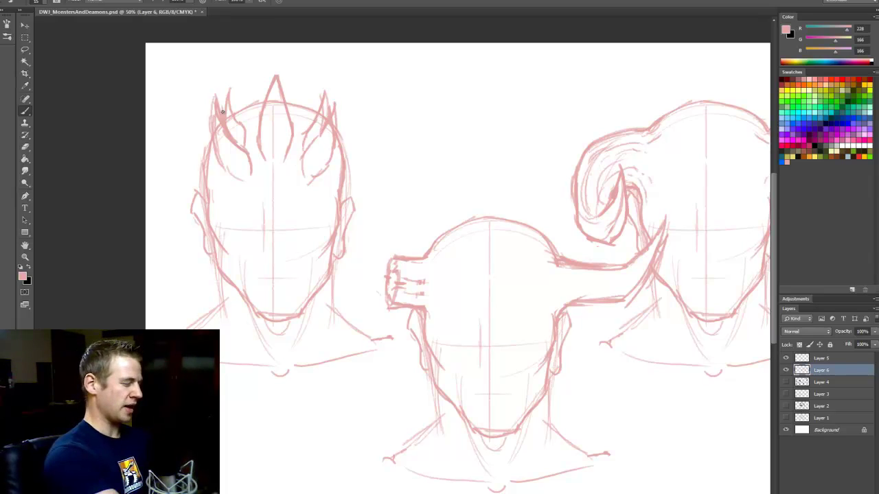
Step: Add outer spikes that curve outward and up from both temples of the first head to complete the crown of horns
mouse_move(195, 156)
left_mouse_down()
mouse_move(198, 95)
mouse_move(197, 109)
mouse_move(216, 135)
mouse_move(196, 116)
left_mouse_up()
mouse_move(346, 133)
left_mouse_down()
mouse_move(359, 114)
mouse_move(361, 150)
mouse_move(346, 138)
mouse_move(355, 117)
mouse_move(362, 123)
mouse_move(342, 166)
left_mouse_up()
mouse_move(346, 163)
left_mouse_down()
mouse_move(360, 148)
mouse_move(351, 160)
left_mouse_up()
key("e")
key("b")
mouse_move(361, 128)
left_mouse_down()
mouse_move(343, 162)
mouse_move(337, 134)
mouse_move(359, 108)
mouse_move(360, 91)
mouse_move(357, 136)
left_mouse_up()
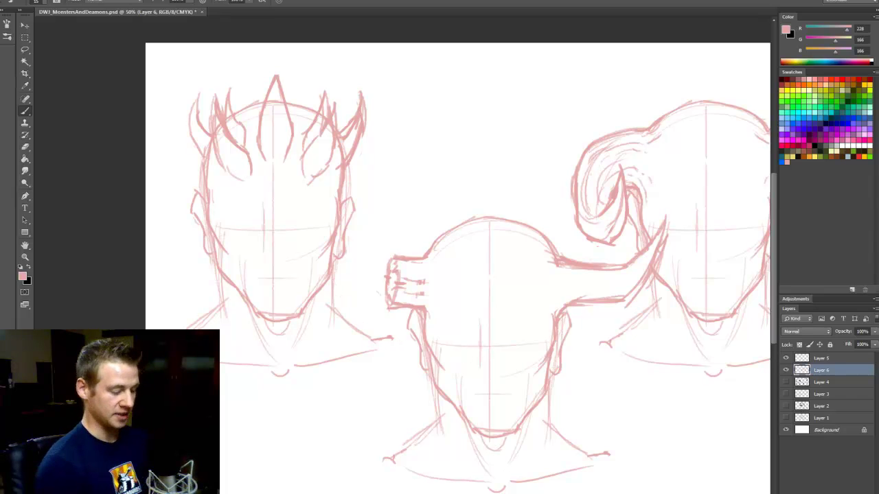
Step: Sketch root-like branching growths along the first head's neck, shoulder and jaw
scroll(402, 275, "right", 5)
scroll(403, 274, "left", 3)
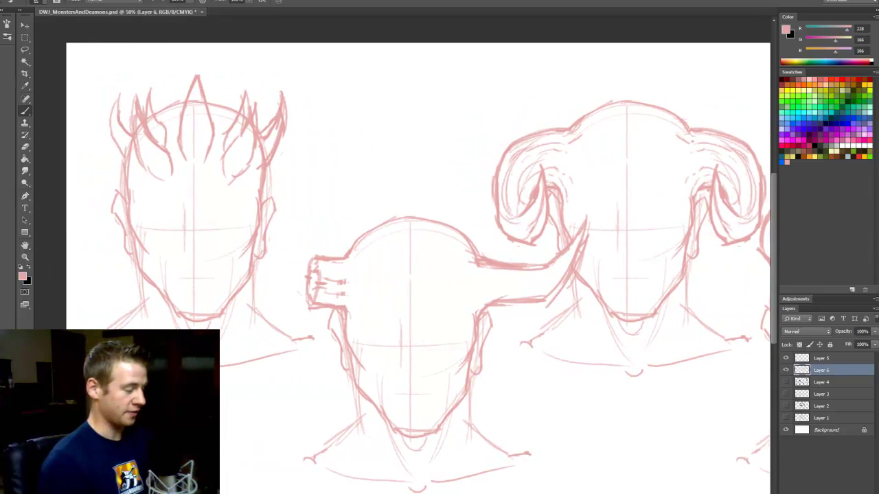
scroll(418, 275, "left", 1)
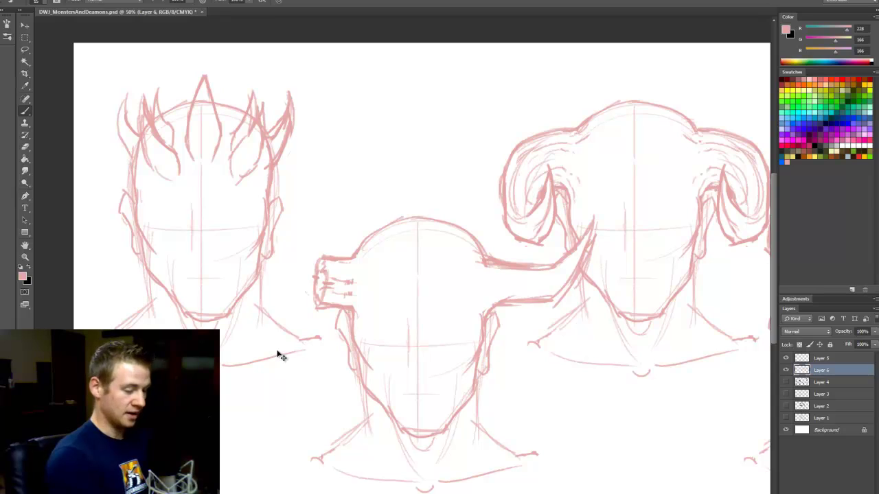
mouse_move(246, 315)
left_mouse_down()
mouse_move(261, 333)
mouse_move(281, 345)
left_mouse_up()
mouse_move(239, 323)
left_mouse_down()
mouse_move(276, 341)
mouse_move(278, 353)
left_mouse_up()
left_click_drag(154, 282, 159, 308)
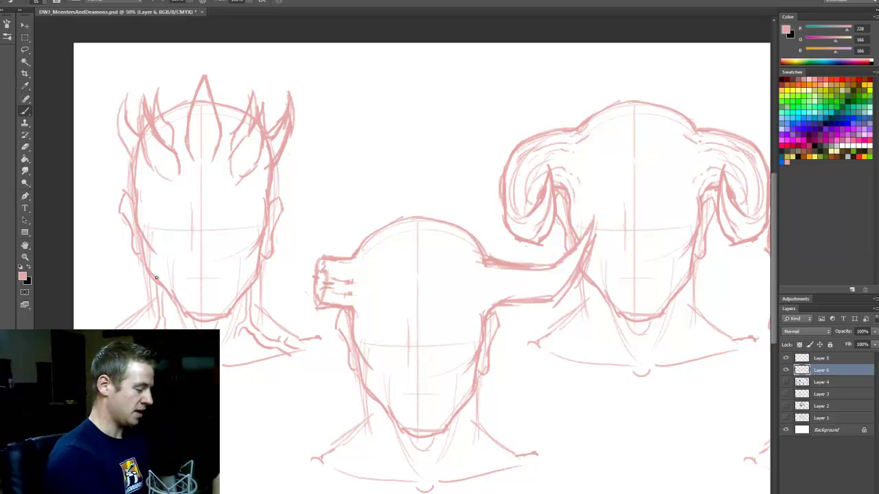
mouse_move(170, 272)
left_mouse_down()
mouse_move(167, 285)
mouse_move(178, 252)
mouse_move(176, 289)
left_mouse_up()
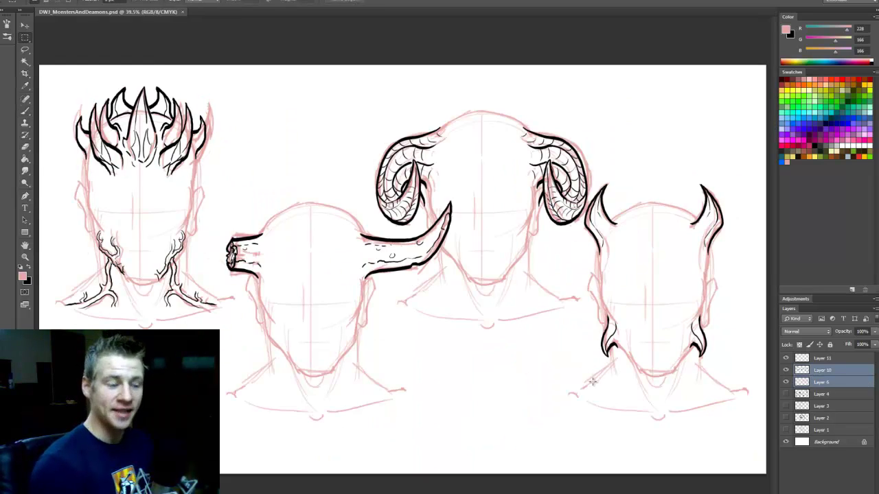
Step: Examine the four horned head designs close up across the sheet, from the small-horned head back to the crowned one
key("b")
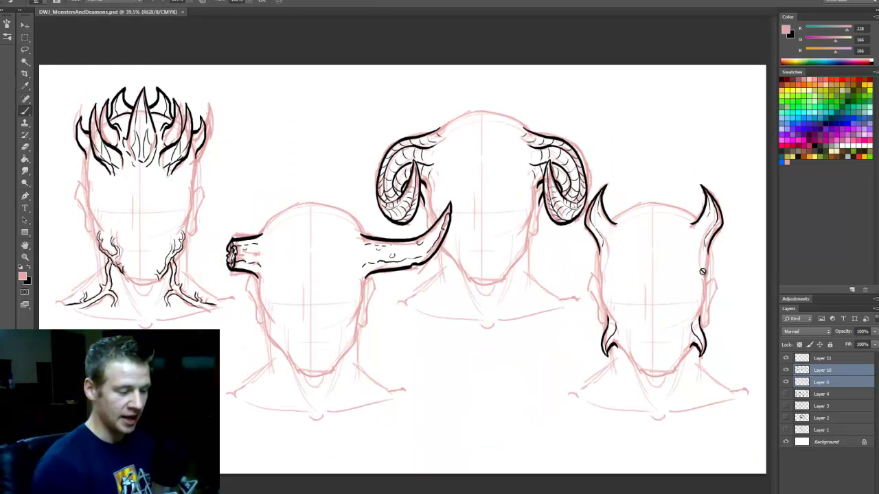
key("m")
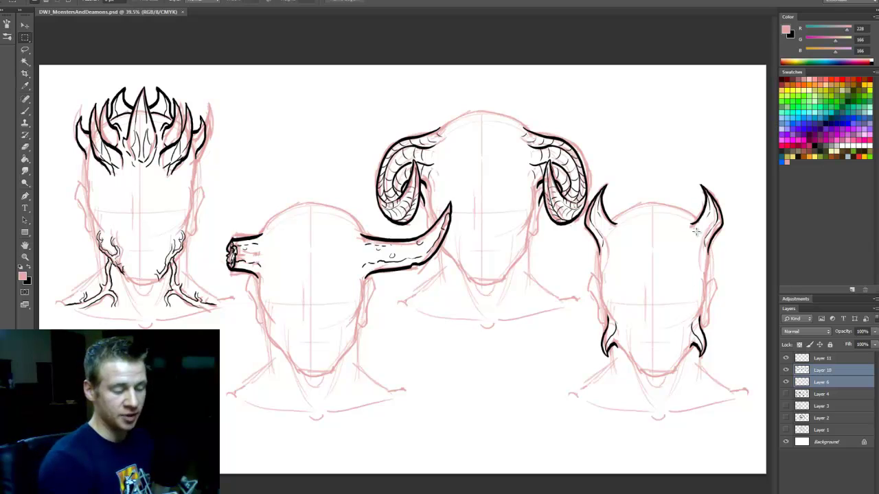
key("z")
left_click(669, 256)
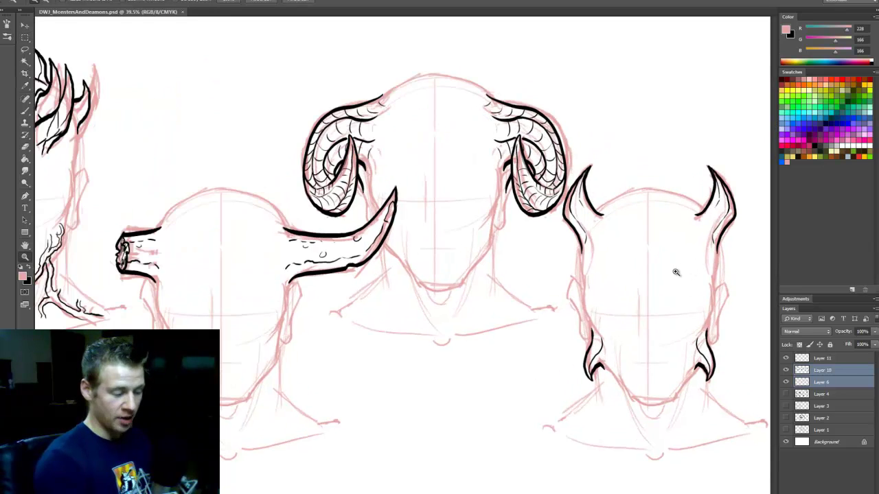
key("m")
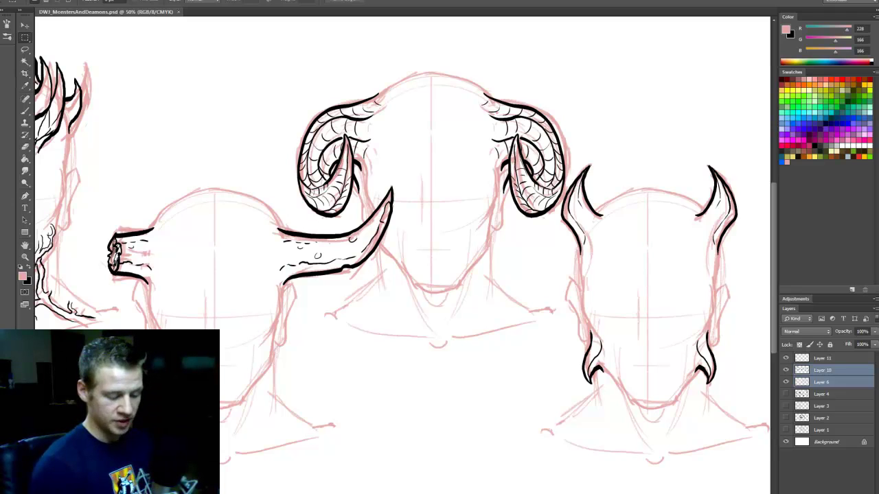
left_click_drag(564, 488, 573, 488)
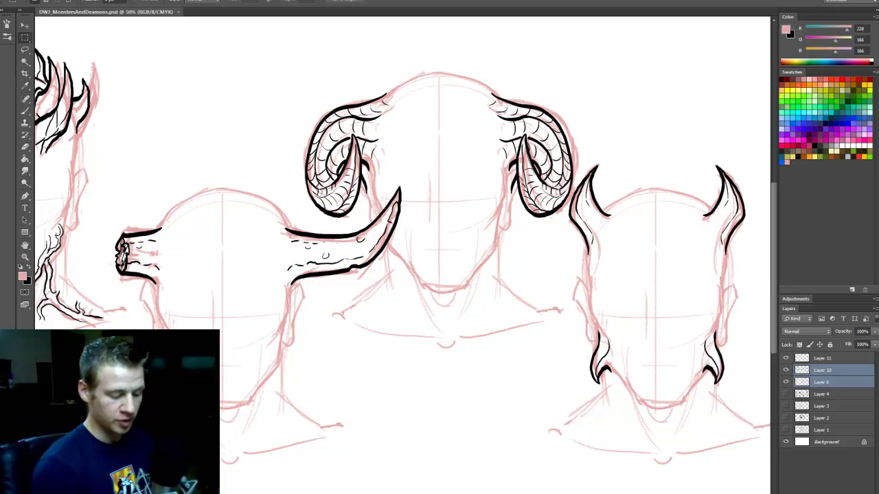
scroll(404, 93, "left", 4)
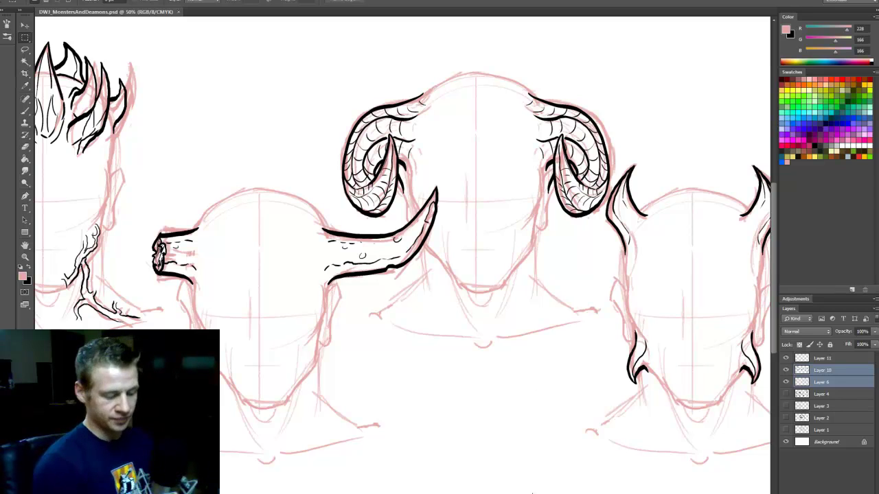
scroll(396, 351, "left", 12)
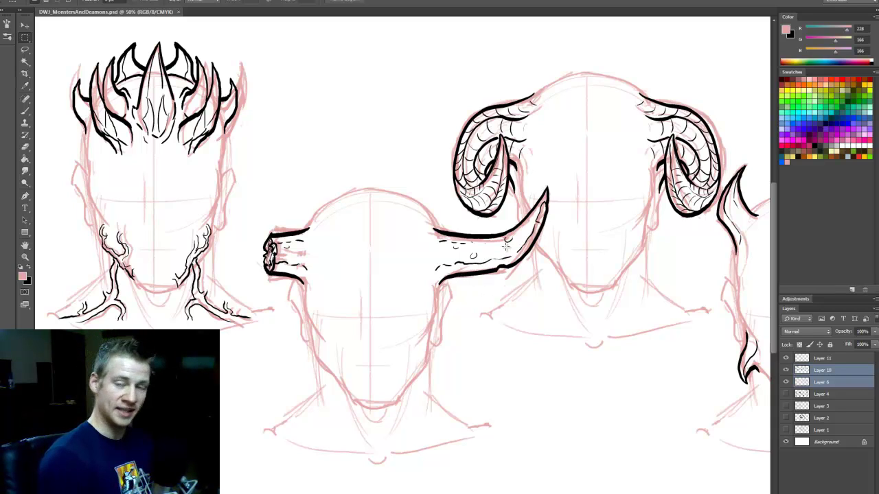
scroll(402, 254, "left", 3)
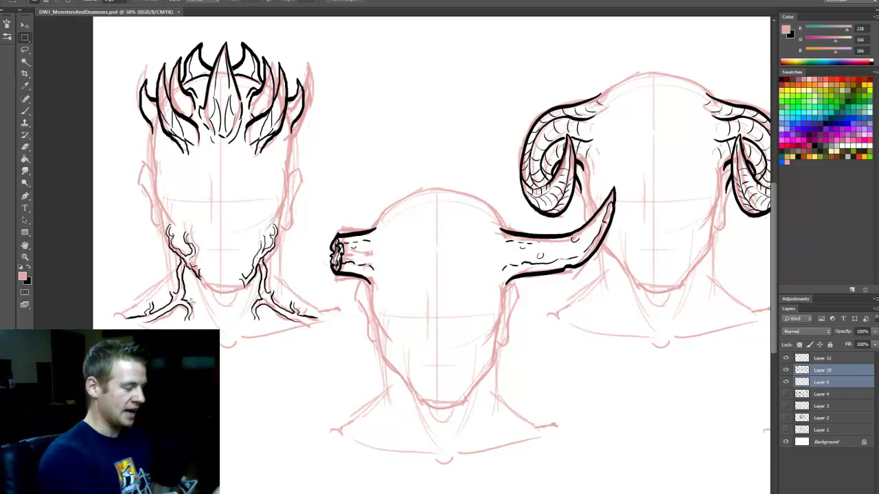
key("z")
right_click(576, 276)
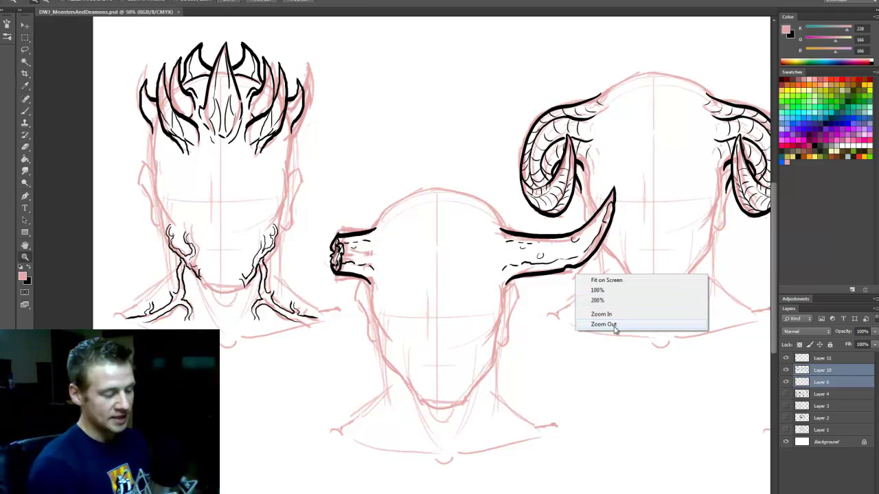
left_click(613, 325)
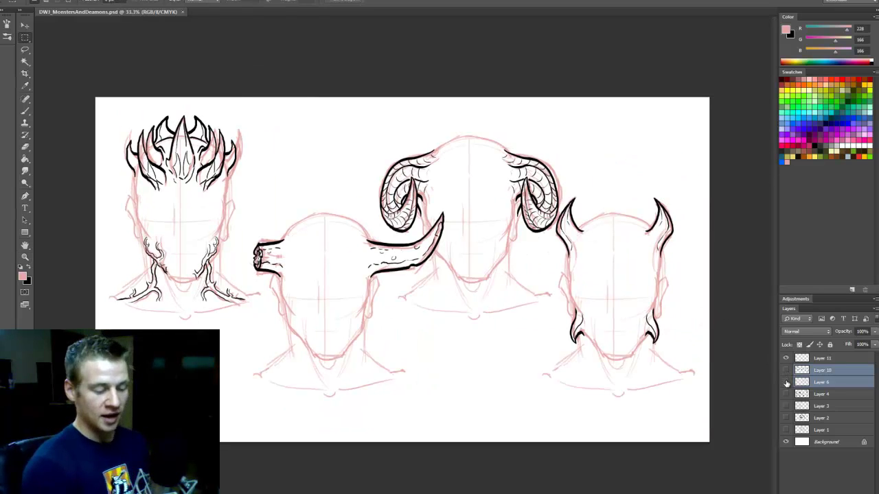
Step: Hide Layer 10 and Layer 6, and make Layer 11 the active layer for brush sketching
left_click_drag(785, 370, 785, 381)
left_click(819, 358)
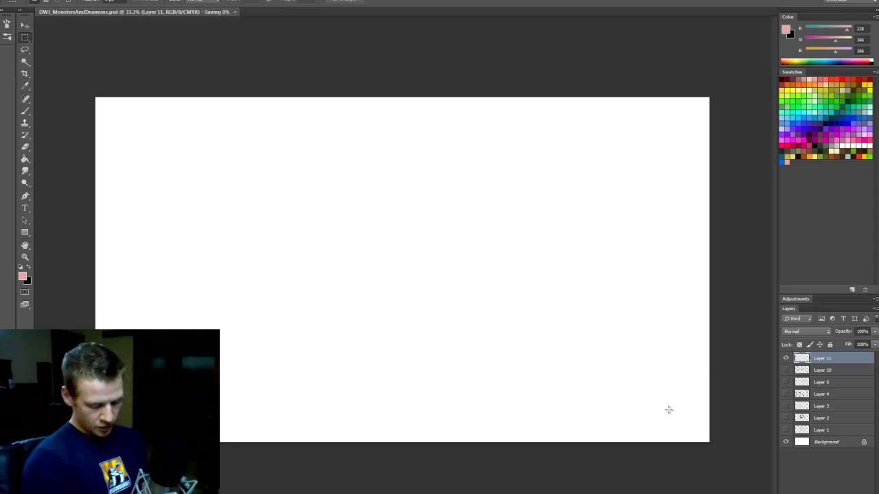
key("b")
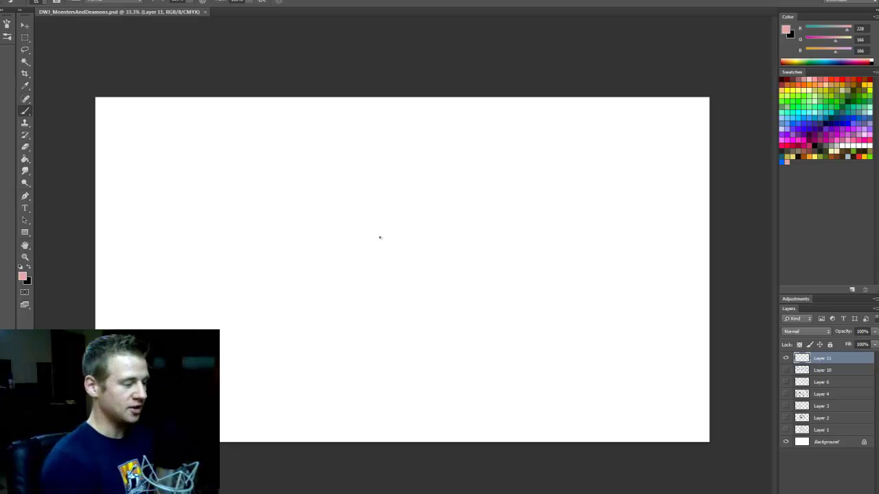
Step: Sketch a round cranium with straight lines descending from both sides for a three-quarter head in the canvas's upper left area
key("z")
left_click(256, 197)
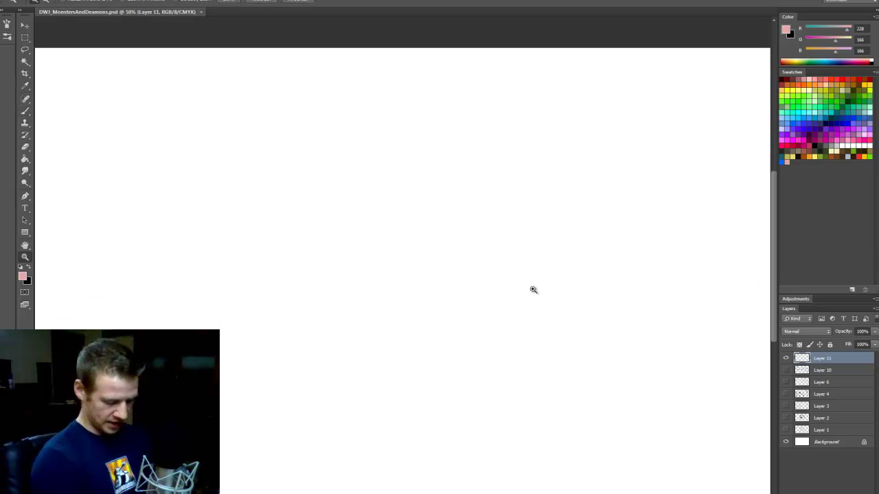
scroll(402, 271, "left", 2)
key("b")
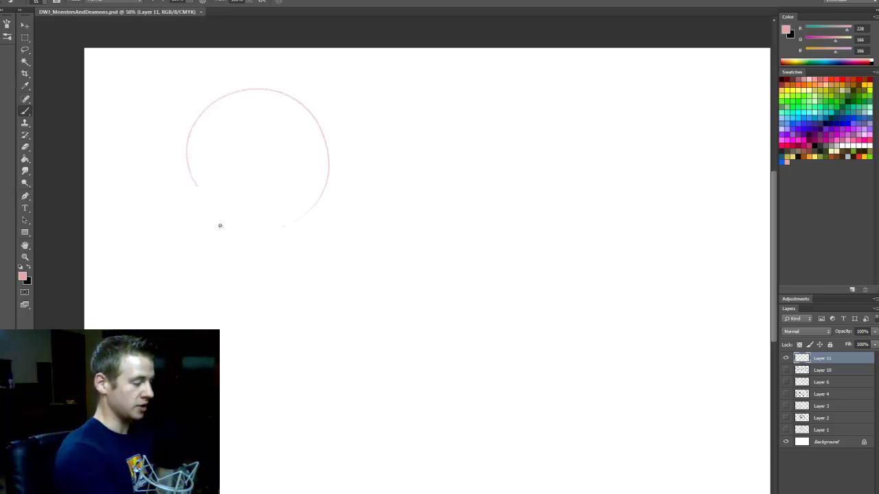
mouse_move(186, 188)
left_mouse_down()
mouse_move(301, 94)
mouse_move(225, 223)
mouse_move(205, 194)
left_mouse_up()
left_click_drag(188, 145, 195, 254)
mouse_move(325, 141)
left_mouse_down()
mouse_move(324, 231)
mouse_move(327, 151)
left_mouse_up()
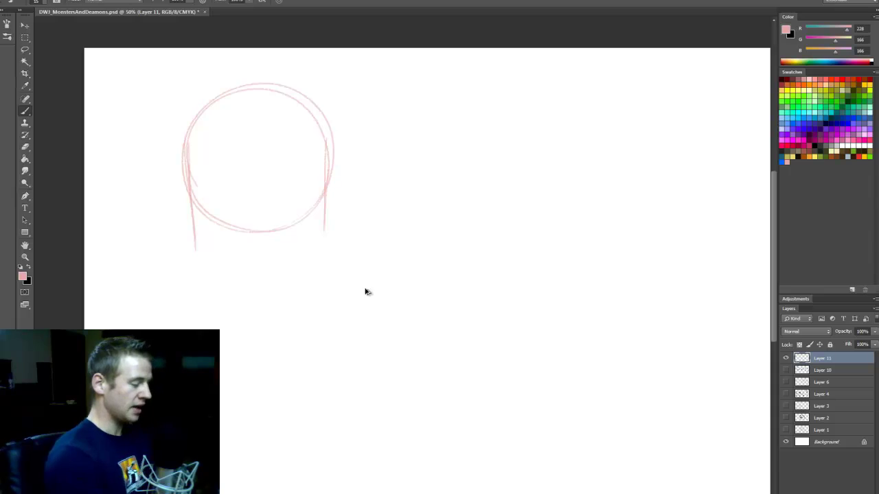
Step: Undo the cranium's right side line and block in the three-quarter face with guidelines, eyes, nose, mouth, ear and angular jaw
key("ctrl+alt+z")
key("ctrl+alt+z")
left_click_drag(186, 145, 198, 252)
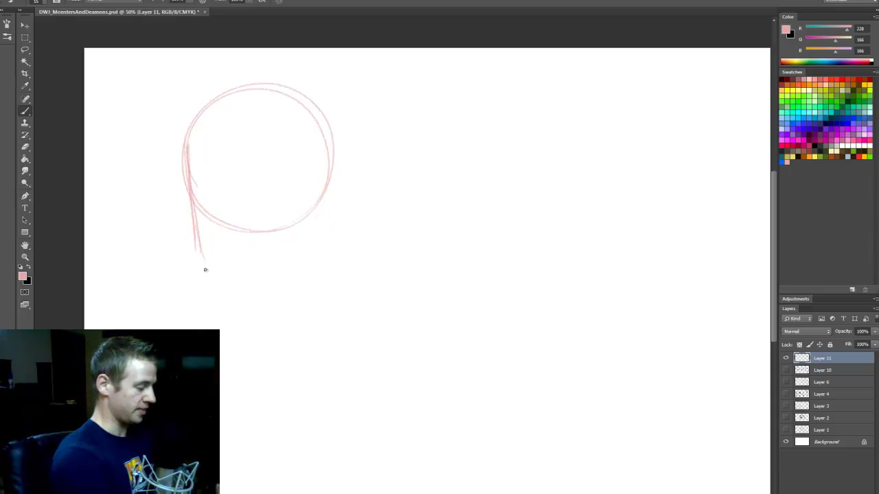
mouse_move(195, 203)
left_mouse_down()
mouse_move(201, 276)
mouse_move(263, 272)
mouse_move(287, 257)
mouse_move(307, 212)
mouse_move(309, 258)
left_mouse_up()
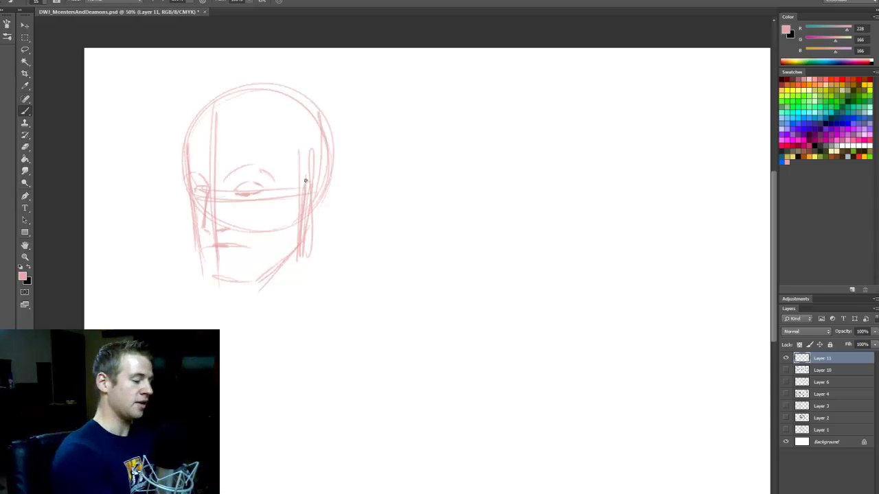
left_click_drag(203, 247, 206, 275)
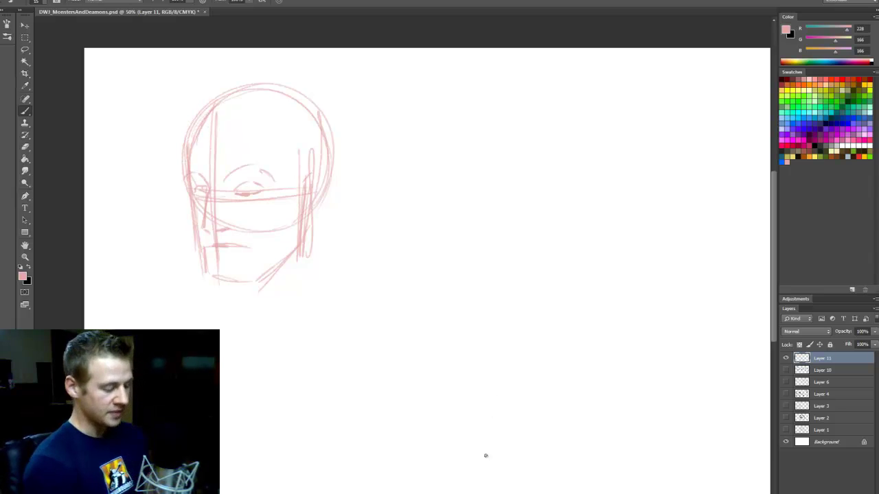
Step: Sketch a second three-quarter head beside the first, with a small round cranium, widening sides and a massive angular jaw
scroll(402, 257, "right", 3)
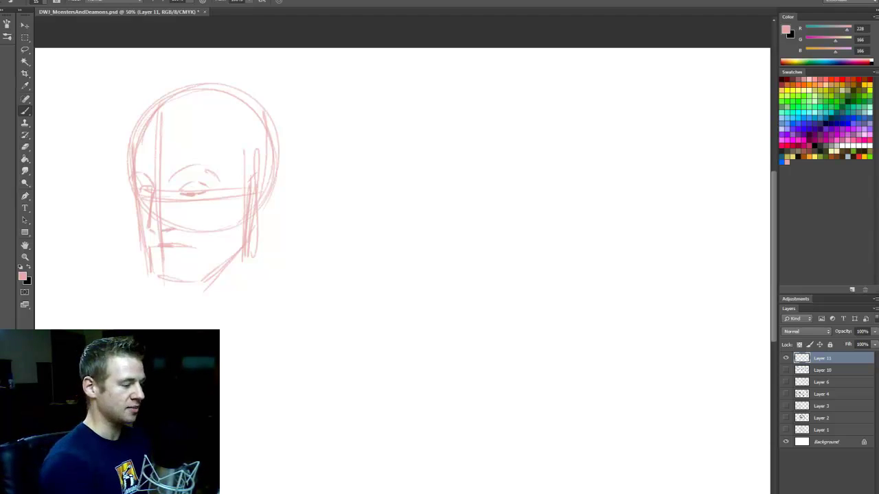
mouse_move(417, 167)
left_mouse_down()
mouse_move(412, 181)
mouse_move(447, 214)
mouse_move(489, 196)
left_mouse_up()
mouse_move(410, 146)
left_mouse_down()
mouse_move(392, 236)
mouse_move(453, 312)
mouse_move(524, 281)
mouse_move(540, 241)
mouse_move(525, 283)
mouse_move(542, 236)
left_mouse_up()
left_click_drag(526, 134, 542, 241)
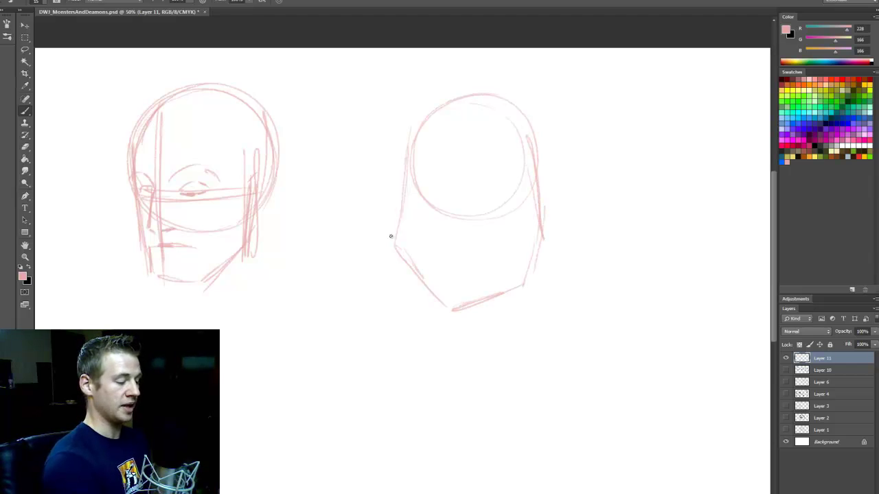
left_click_drag(414, 137, 405, 185)
mouse_move(395, 253)
left_mouse_down()
mouse_move(478, 320)
mouse_move(440, 310)
mouse_move(501, 286)
left_mouse_up()
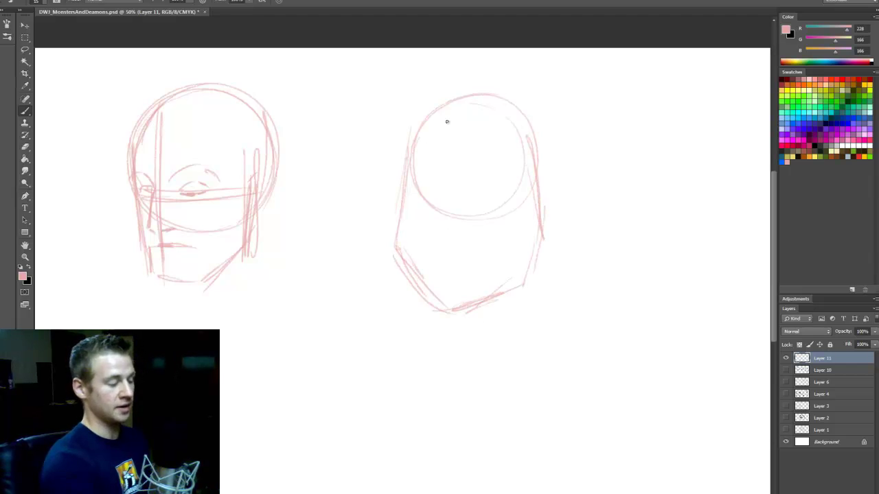
Step: Add a curved facial centre line to the second head, with a wide high mouth line and slanted muzzle edges
left_click_drag(435, 153, 431, 261)
mouse_move(445, 124)
left_mouse_down()
mouse_move(431, 207)
mouse_move(416, 211)
mouse_move(469, 211)
left_mouse_up()
mouse_move(476, 216)
left_mouse_down()
mouse_move(497, 235)
mouse_move(502, 257)
left_mouse_up()
mouse_move(416, 208)
left_mouse_down()
mouse_move(400, 235)
mouse_move(479, 215)
mouse_move(526, 264)
left_mouse_up()
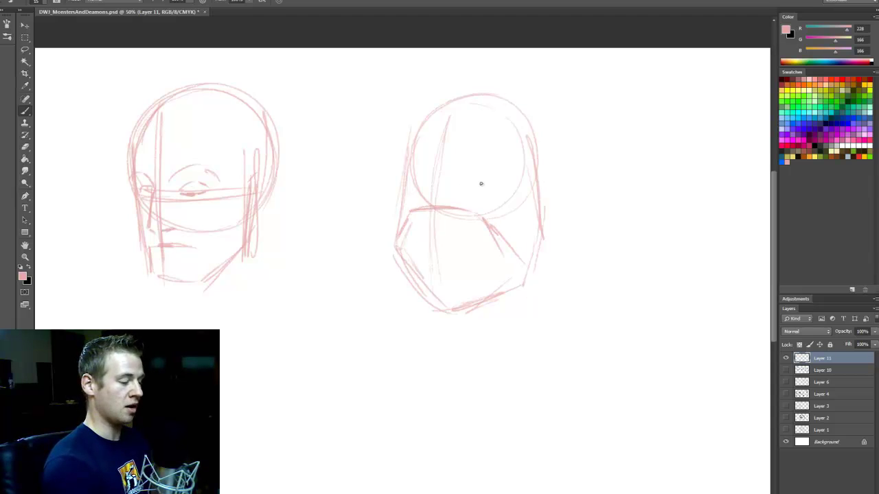
Step: Sketch the second head's narrow eyes and nose bridge beneath heavy, angry brows
mouse_move(471, 184)
left_mouse_down()
mouse_move(501, 171)
mouse_move(523, 185)
mouse_move(492, 176)
mouse_move(508, 190)
left_mouse_up()
mouse_move(407, 173)
left_mouse_down()
mouse_move(416, 188)
mouse_move(404, 191)
mouse_move(439, 175)
mouse_move(459, 183)
left_mouse_up()
mouse_move(439, 173)
left_mouse_down()
mouse_move(396, 202)
mouse_move(406, 142)
mouse_move(408, 191)
left_mouse_up()
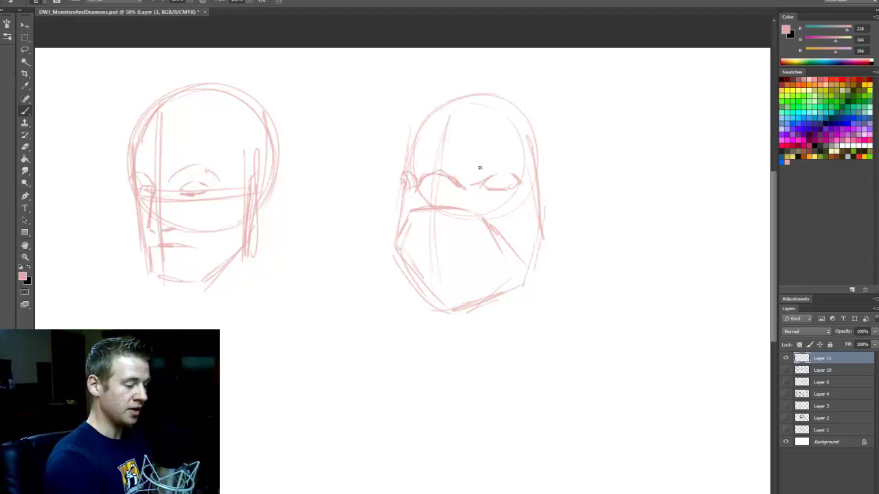
mouse_move(464, 184)
left_mouse_down()
mouse_move(527, 161)
mouse_move(529, 179)
mouse_move(517, 159)
mouse_move(497, 167)
left_mouse_up()
mouse_move(416, 179)
left_mouse_down()
mouse_move(397, 167)
mouse_move(395, 176)
mouse_move(387, 160)
mouse_move(397, 180)
mouse_move(386, 169)
mouse_move(407, 156)
left_mouse_up()
left_click_drag(473, 160, 495, 146)
Step: Draw pointed, drooping ears on both sides of the second head, with inner folds on the right ear
mouse_move(519, 146)
left_mouse_down()
mouse_move(542, 163)
mouse_move(542, 202)
mouse_move(595, 236)
mouse_move(592, 265)
left_mouse_up()
mouse_move(400, 194)
left_mouse_down()
mouse_move(370, 234)
mouse_move(372, 246)
mouse_move(396, 246)
left_mouse_up()
mouse_move(590, 266)
left_mouse_down()
mouse_move(551, 254)
mouse_move(530, 242)
left_mouse_up()
left_click_drag(528, 231, 570, 255)
mouse_move(538, 216)
left_mouse_down()
mouse_move(562, 222)
mouse_move(547, 248)
left_mouse_up()
Step: Draw bull-like horns extending sideways from both temples of the second head and curving up to points, then reinforce their outlines
left_click_drag(541, 162, 607, 162)
mouse_move(547, 200)
left_mouse_down()
mouse_move(605, 194)
mouse_move(629, 145)
left_mouse_up()
mouse_move(576, 163)
left_mouse_down()
mouse_move(616, 154)
mouse_move(631, 131)
mouse_move(623, 162)
left_mouse_up()
left_click_drag(388, 169, 369, 169)
mouse_move(351, 145)
left_mouse_down()
mouse_move(384, 166)
mouse_move(364, 165)
left_mouse_up()
left_click_drag(350, 172, 398, 197)
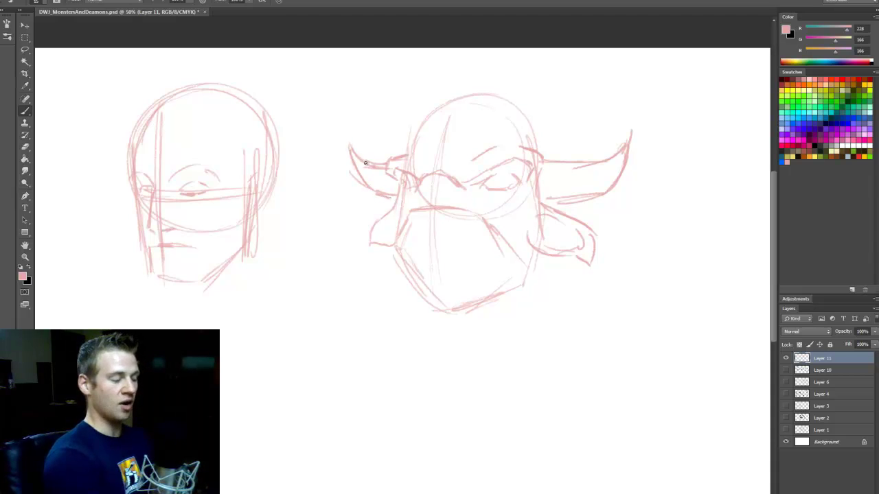
left_click_drag(541, 205, 581, 200)
left_click_drag(546, 204, 585, 198)
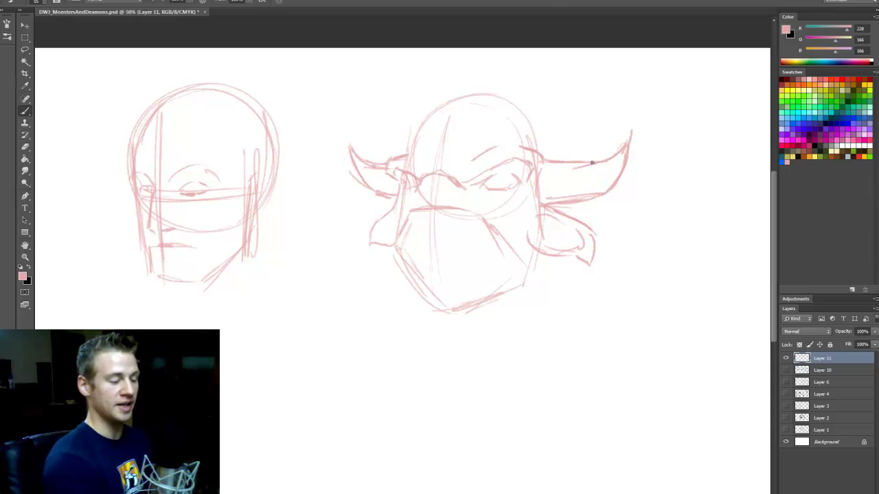
left_click_drag(599, 160, 631, 131)
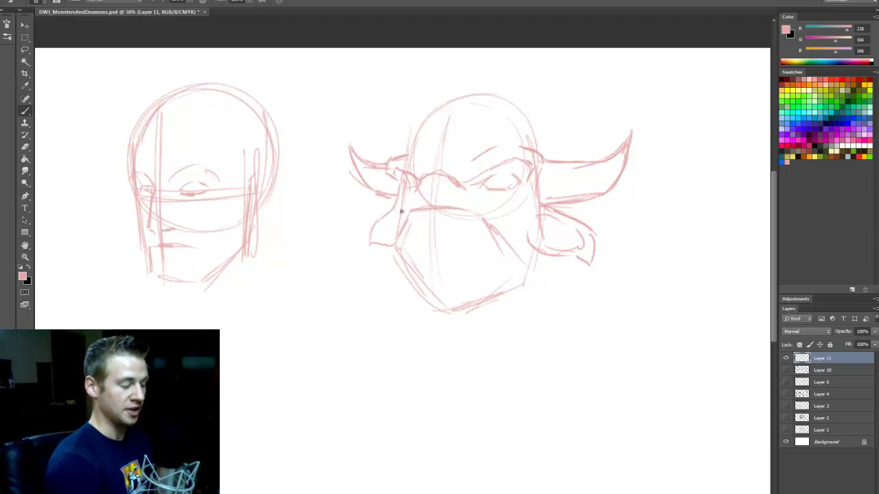
Step: Define the second head's cheekbones, lower eyelids and nostrils, and erase the excess line beside the nose
mouse_move(401, 182)
left_mouse_down()
mouse_move(403, 196)
mouse_move(410, 194)
left_mouse_up()
mouse_move(481, 190)
left_mouse_down()
mouse_move(500, 198)
mouse_move(516, 189)
mouse_move(506, 175)
mouse_move(517, 180)
mouse_move(513, 224)
mouse_move(533, 211)
mouse_move(519, 224)
left_mouse_up()
mouse_move(398, 199)
left_mouse_down()
mouse_move(396, 240)
mouse_move(426, 184)
left_mouse_up()
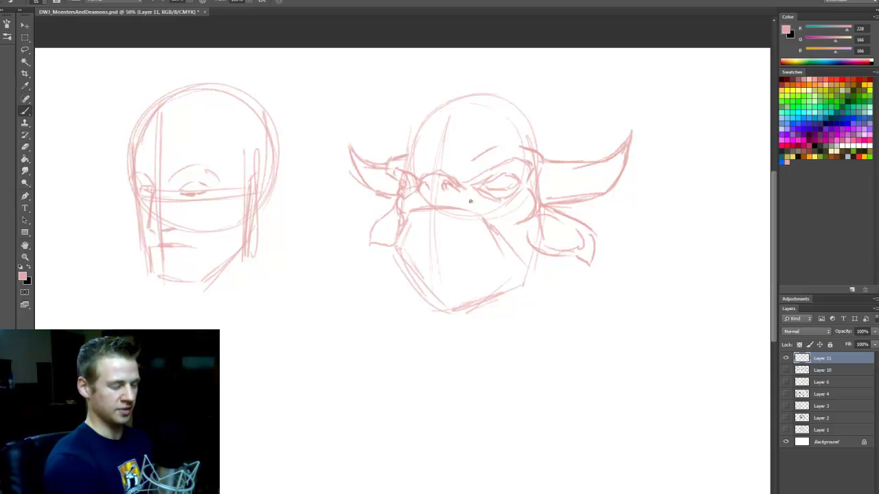
key("e")
left_click_drag(445, 182, 464, 191)
key("b")
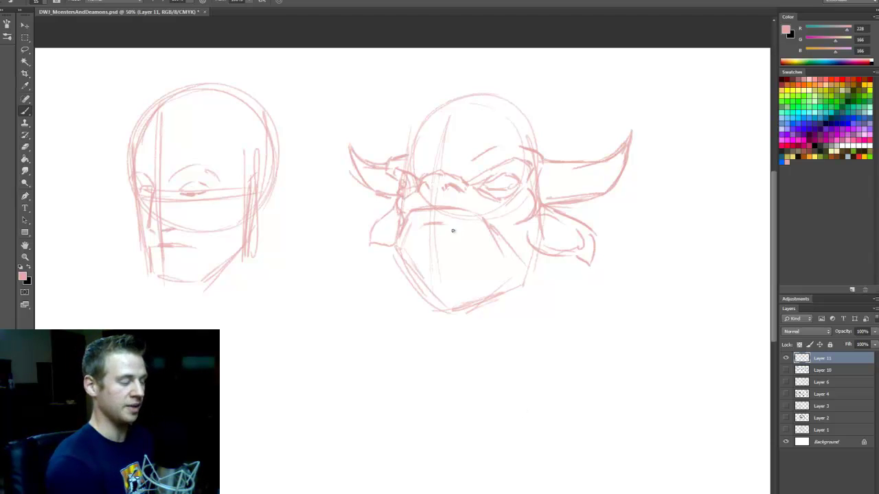
Step: Add upward-pointing tusks at the corners of the monster's mouth, a curved chin contour and a heavier jaw outline
left_click_drag(428, 237, 461, 245)
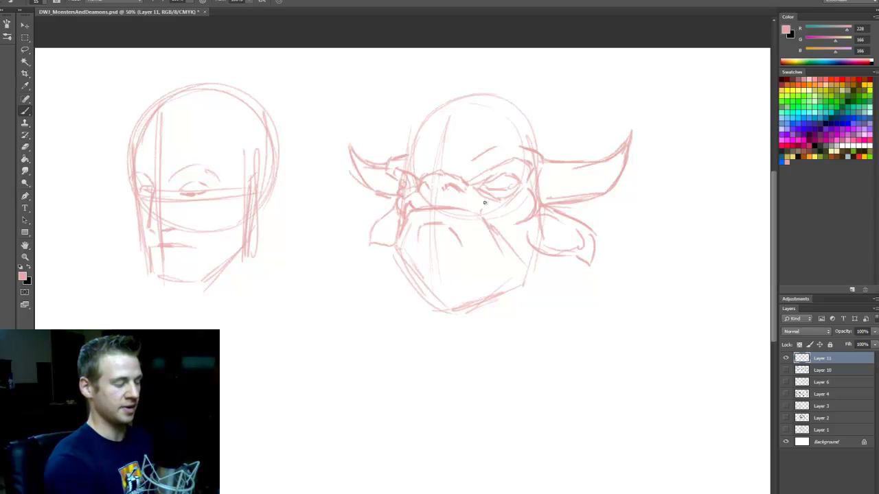
left_click_drag(485, 203, 492, 230)
left_click_drag(453, 211, 475, 212)
mouse_move(397, 244)
left_mouse_down()
mouse_move(460, 309)
mouse_move(508, 291)
mouse_move(526, 261)
mouse_move(558, 289)
left_mouse_up()
Step: Sketch thick neck lines on both sides of the monster's jaw and extend the back of the skull down behind the ear
left_click_drag(558, 255, 564, 290)
left_click_drag(389, 238, 391, 293)
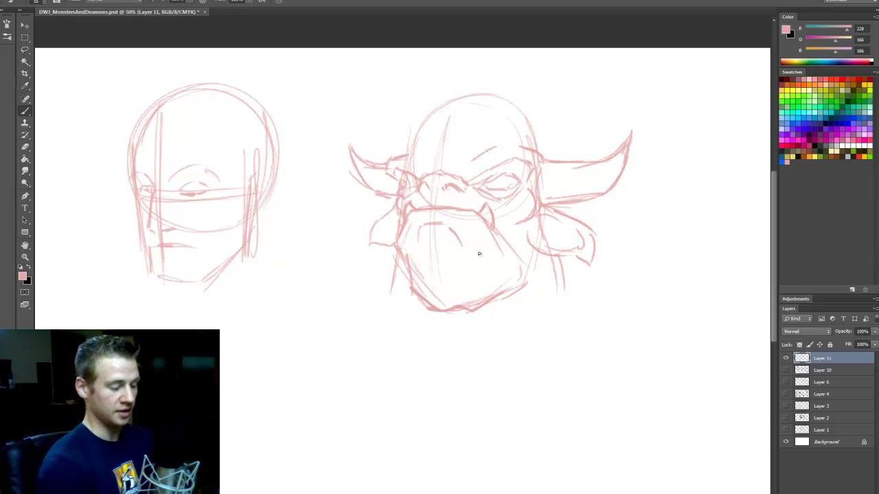
left_click_drag(397, 254, 394, 300)
left_click_drag(560, 252, 576, 305)
left_click_drag(516, 111, 535, 148)
left_click_drag(540, 161, 556, 229)
mouse_move(556, 221)
left_mouse_down()
mouse_move(570, 299)
mouse_move(562, 268)
left_mouse_up()
Step: Draw sloping shoulder muscles spreading outward from both sides of the monster's neck
left_click_drag(393, 260, 384, 311)
left_click_drag(578, 261, 601, 295)
mouse_move(578, 280)
left_mouse_down()
mouse_move(634, 353)
mouse_move(617, 312)
left_mouse_up()
left_click_drag(385, 269, 356, 323)
left_click_drag(376, 298, 359, 330)
Step: Sketch a small curved tuft hanging beneath the monster's chin
left_click_drag(456, 324, 462, 331)
left_click_drag(438, 313, 467, 337)
left_click_drag(485, 316, 452, 337)
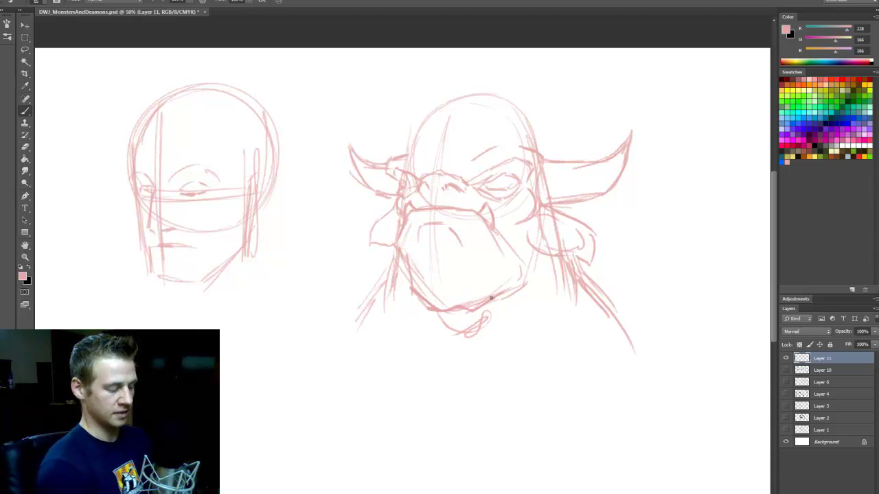
Step: Lasso and delete the monster's lower jaw and chin lines, then clear the selection
key("l")
mouse_move(532, 278)
left_mouse_down()
mouse_move(504, 261)
mouse_move(403, 248)
mouse_move(536, 336)
mouse_move(532, 289)
left_mouse_up()
key("Delete")
key("ctrl+d")
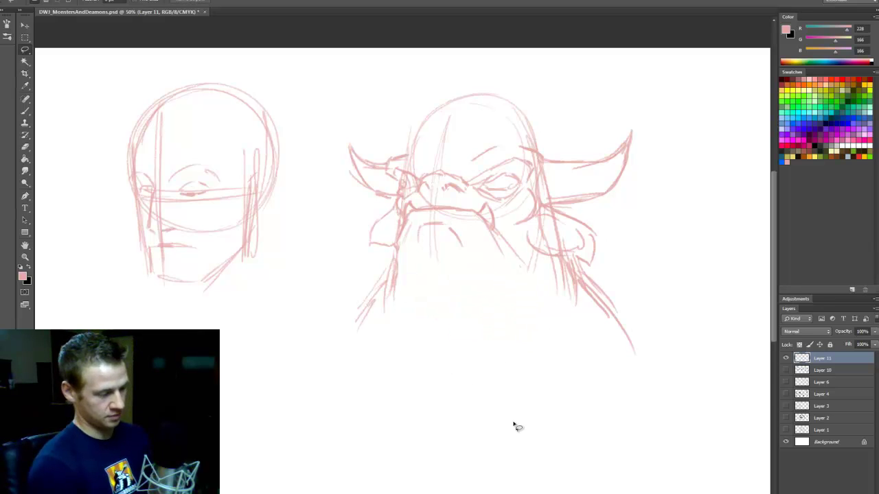
Step: Start a longer, wider jaw with contours down both sides of the monster's lower face, and erase the stray left strokes
key("b")
left_click_drag(405, 228, 390, 280)
mouse_move(393, 276)
left_mouse_down()
mouse_move(385, 318)
mouse_move(410, 344)
left_mouse_up()
mouse_move(522, 281)
left_mouse_down()
mouse_move(530, 307)
mouse_move(523, 344)
left_mouse_up()
key("e")
mouse_move(392, 335)
left_mouse_down()
mouse_move(412, 340)
mouse_move(399, 307)
left_mouse_up()
key("b")
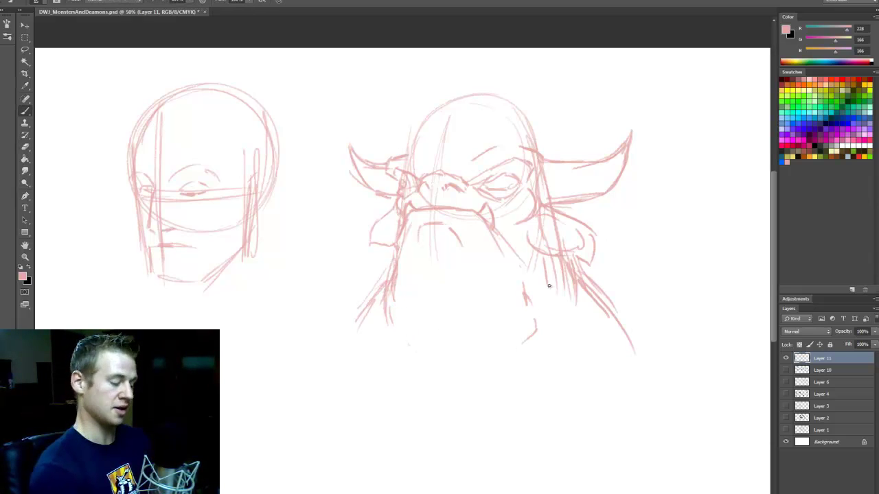
Step: Draw loose shoulder lines beneath both sides of the horned monster's jaw and a small curl beside its neck
left_click_drag(554, 303, 603, 335)
left_click_drag(395, 260, 359, 321)
left_click_drag(604, 275, 642, 294)
key("e")
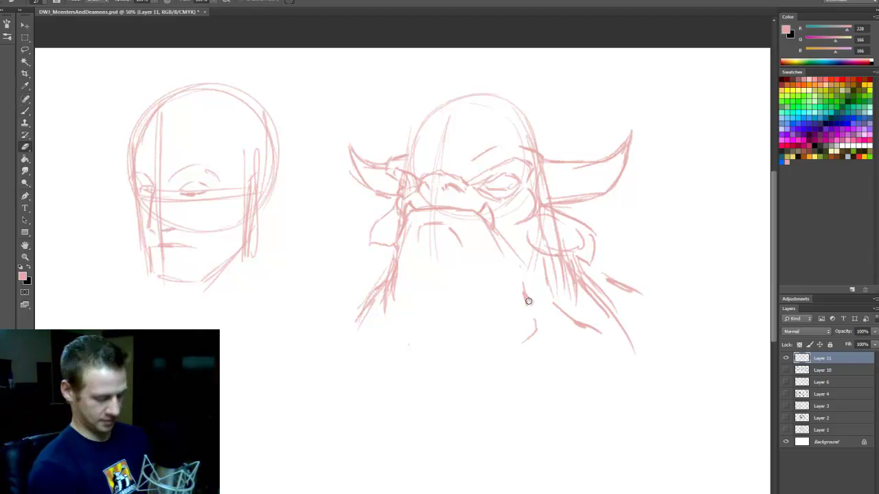
key("b")
left_click_drag(389, 313, 379, 333)
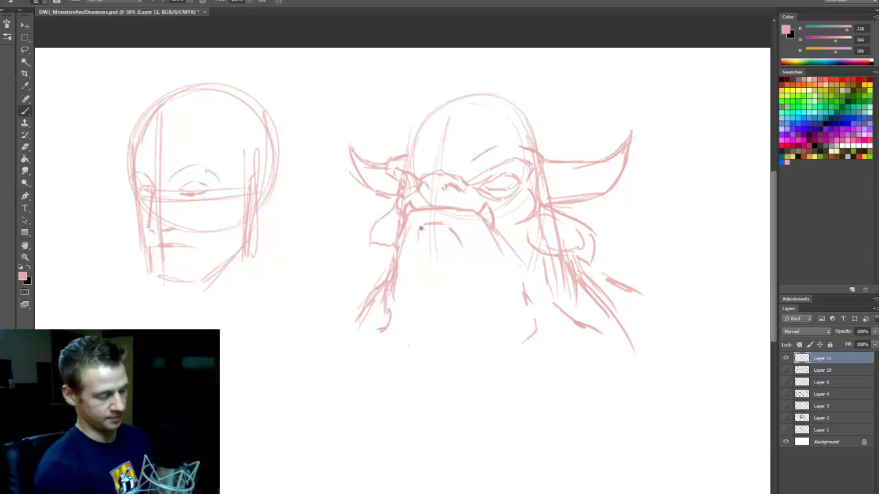
Step: Sketch a large light oval beneath the monster's chin and reinforce the upper outline of its skull
left_click_drag(415, 254, 403, 287)
left_click_drag(474, 269, 474, 300)
mouse_move(399, 285)
left_mouse_down()
mouse_move(421, 329)
mouse_move(477, 274)
left_mouse_up()
left_click_drag(475, 300, 447, 333)
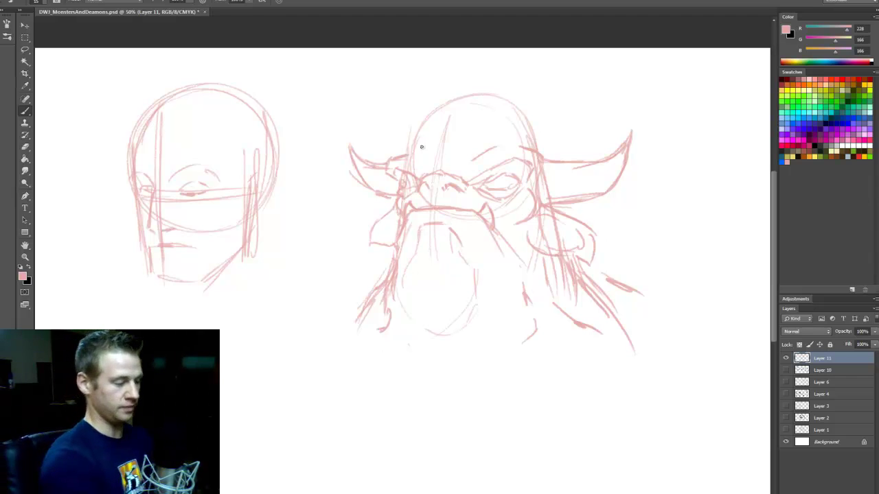
mouse_move(412, 151)
left_mouse_down()
mouse_move(455, 94)
mouse_move(504, 92)
mouse_move(527, 125)
left_mouse_up()
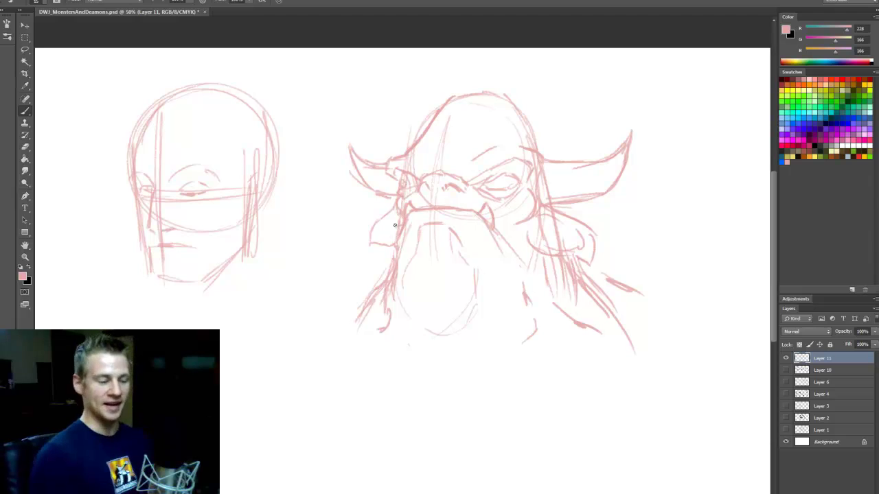
Step: Lasso the human head, enlarge and shift it slightly outward with Free Transform, and clear the selection
key("l")
left_click_drag(300, 179, 302, 165)
right_click(245, 232)
left_click(306, 340)
mouse_move(318, 324)
left_mouse_down()
mouse_move(348, 357)
mouse_move(266, 286)
left_mouse_up()
key("Return")
key("ctrl+d")
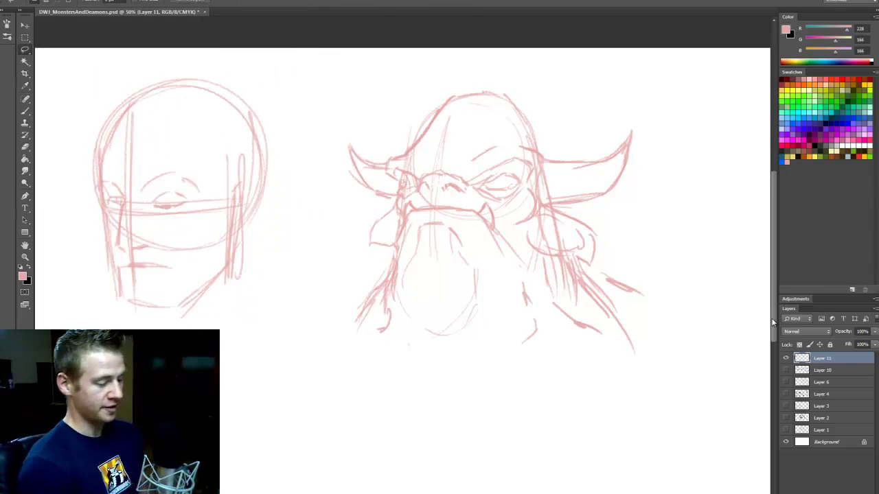
Step: Save the document and sketch a tall, narrow oval cranium in the blank space right of the horned monster
left_click_drag(648, 338, 648, 357)
mouse_move(648, 258)
left_mouse_down()
mouse_move(427, 258)
mouse_move(457, 258)
left_mouse_up()
key("b")
key("ctrl+s")
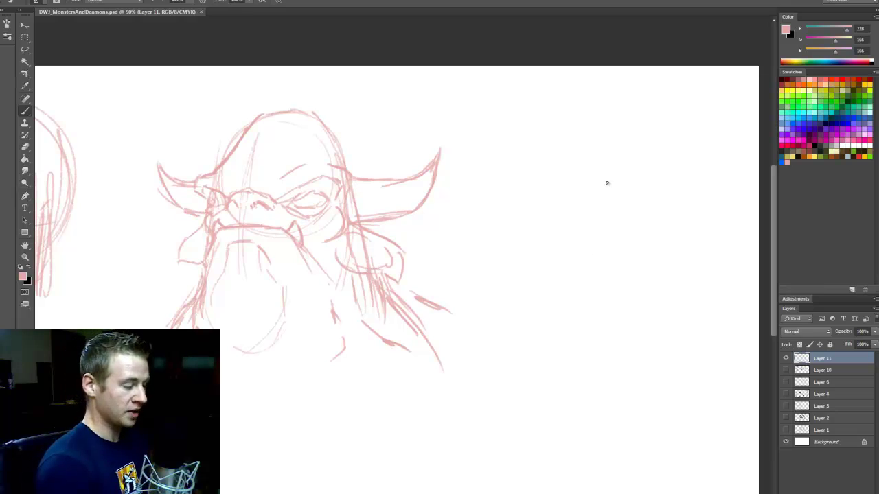
mouse_move(545, 141)
left_mouse_down()
mouse_move(602, 245)
mouse_move(561, 249)
mouse_move(614, 263)
left_mouse_up()
key("ctrl+z")
mouse_move(589, 115)
left_mouse_down()
mouse_move(627, 193)
mouse_move(624, 212)
mouse_move(627, 103)
mouse_move(546, 162)
left_mouse_up()
key("ctrl+z")
mouse_move(601, 264)
left_mouse_down()
mouse_move(563, 234)
mouse_move(601, 257)
mouse_move(651, 223)
mouse_move(656, 118)
left_mouse_up()
left_click_drag(655, 208, 659, 147)
Step: Add a tapered jaw below the narrow oval and a vertical centre guideline down the off-centre face
mouse_move(555, 206)
left_mouse_down()
mouse_move(572, 302)
mouse_move(598, 314)
mouse_move(628, 281)
mouse_move(639, 245)
left_mouse_up()
mouse_move(557, 248)
left_mouse_down()
mouse_move(551, 167)
mouse_move(664, 192)
mouse_move(642, 257)
left_mouse_up()
left_click_drag(576, 111, 582, 336)
left_click_drag(576, 141, 587, 332)
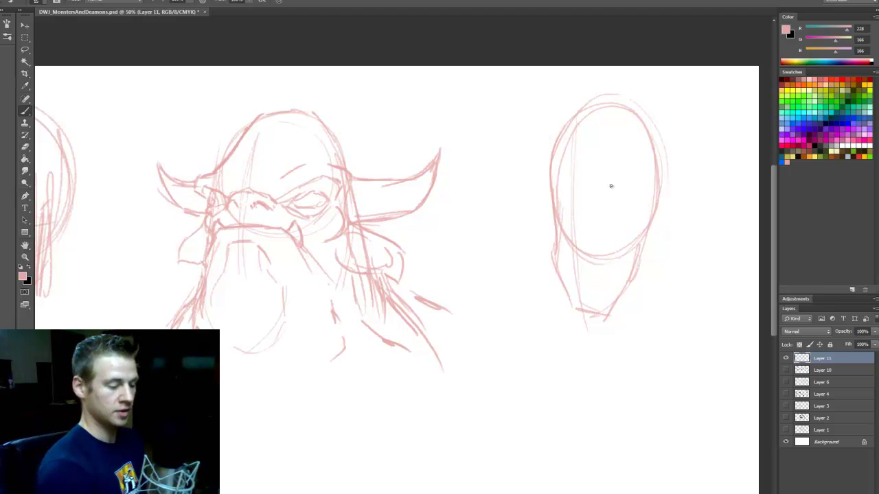
Step: Draw horizontal eye and mouth guidelines across the narrow head
left_click_drag(557, 211, 642, 210)
key("ctrl+z")
mouse_move(557, 183)
left_mouse_down()
mouse_move(656, 183)
mouse_move(643, 197)
left_mouse_up()
left_click_drag(552, 265, 630, 264)
left_click_drag(566, 177, 568, 206)
key("ctrl+z")
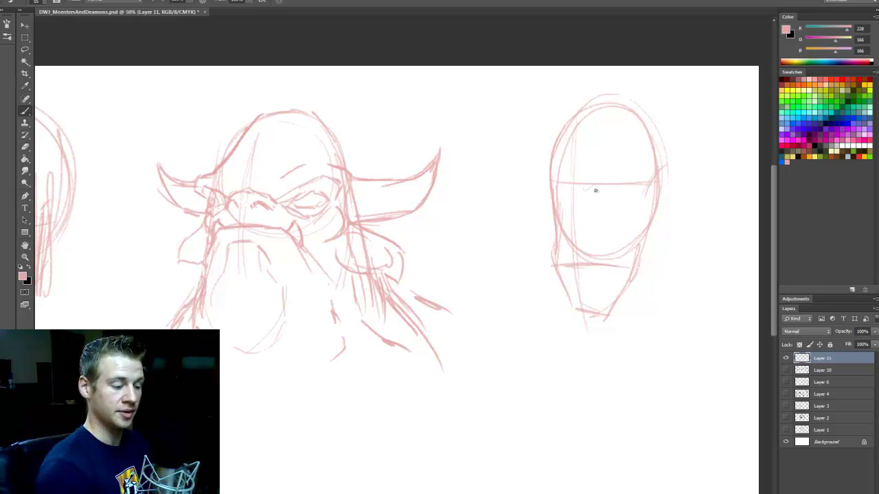
Step: Draw two small round eyes under a steep angry brow on the narrow head, erasing the stray line beside the near eye
mouse_move(594, 194)
left_mouse_down()
mouse_move(616, 184)
mouse_move(622, 194)
mouse_move(610, 182)
mouse_move(618, 180)
mouse_move(576, 187)
left_mouse_up()
mouse_move(588, 193)
left_mouse_down()
mouse_move(606, 166)
mouse_move(624, 159)
mouse_move(634, 178)
left_mouse_up()
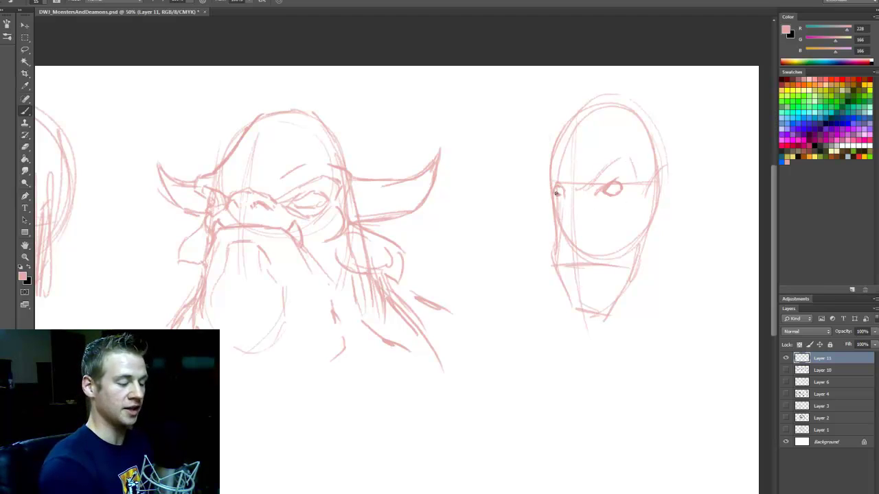
mouse_move(573, 189)
left_mouse_down()
mouse_move(550, 169)
mouse_move(547, 194)
mouse_move(565, 180)
left_mouse_up()
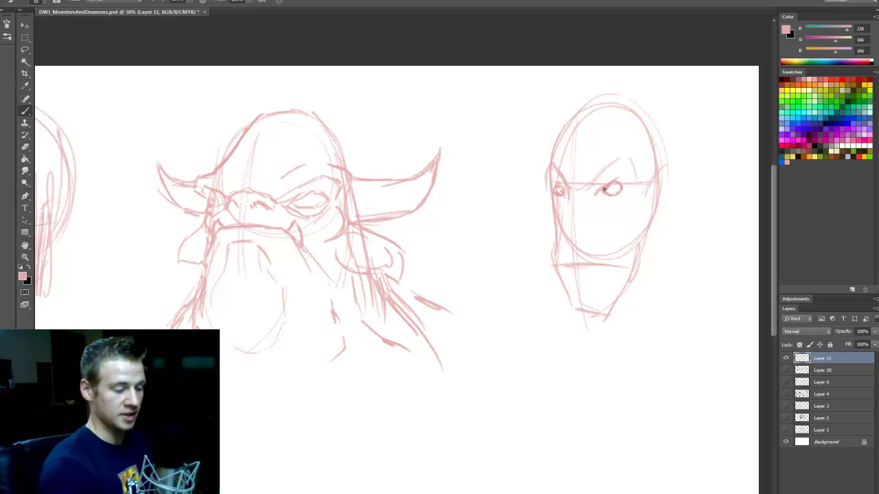
key("e")
left_click_drag(604, 185, 599, 193)
key("b")
key("e")
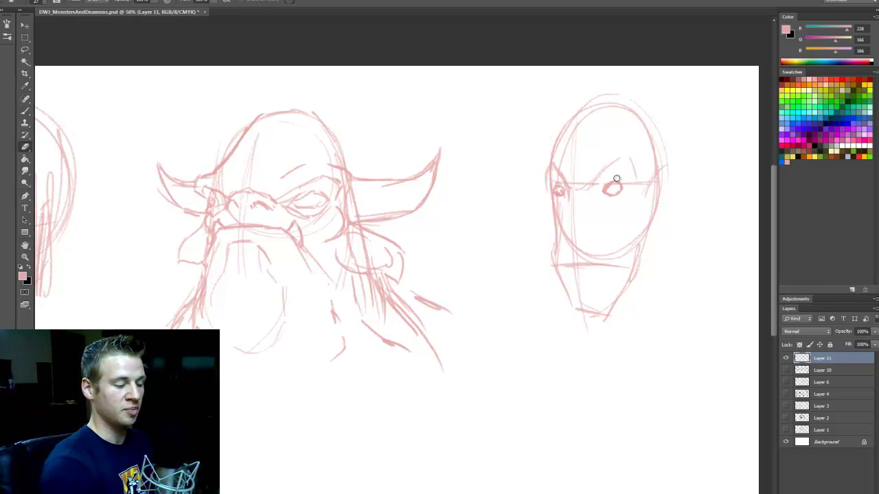
key("b")
mouse_move(584, 188)
left_mouse_down()
mouse_move(618, 159)
mouse_move(635, 163)
left_mouse_up()
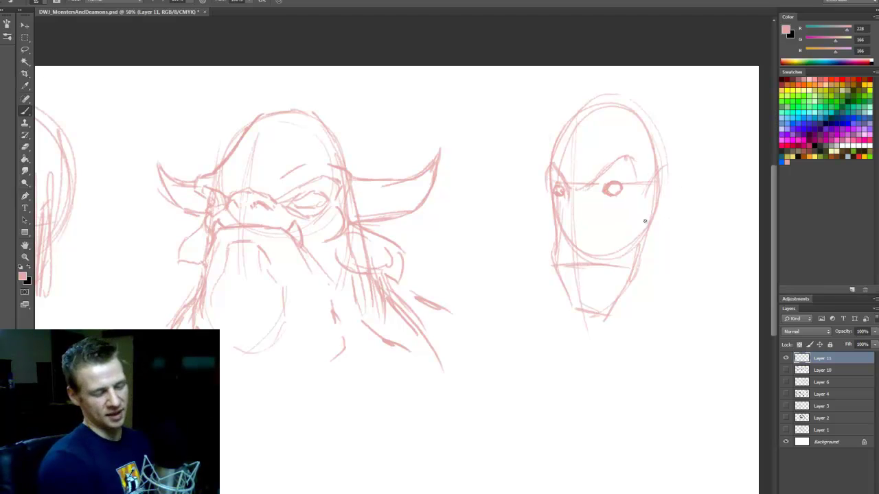
Step: Add pointed folds beneath the near eye and sharp elf-like ears on both sides of the narrow head
mouse_move(595, 191)
left_mouse_down()
mouse_move(610, 215)
mouse_move(632, 197)
left_mouse_up()
left_click_drag(565, 185, 554, 210)
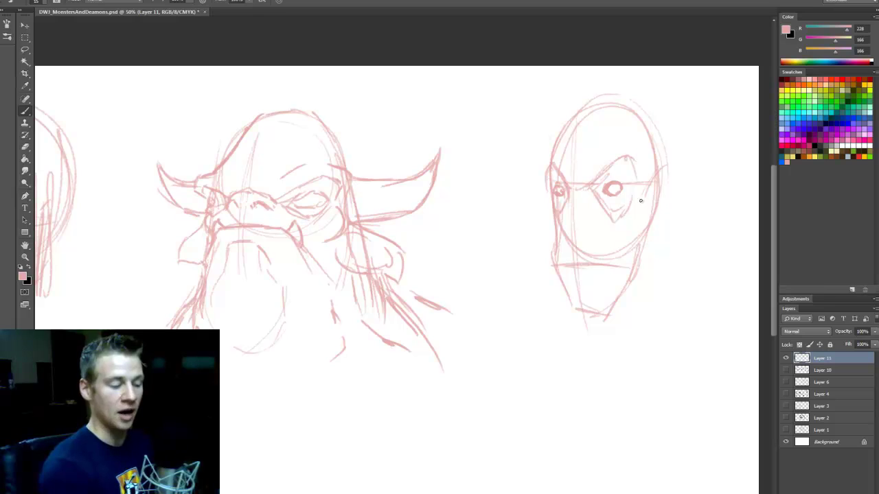
mouse_move(656, 177)
left_mouse_down()
mouse_move(667, 166)
mouse_move(670, 190)
mouse_move(637, 246)
mouse_move(666, 205)
mouse_move(680, 150)
left_mouse_up()
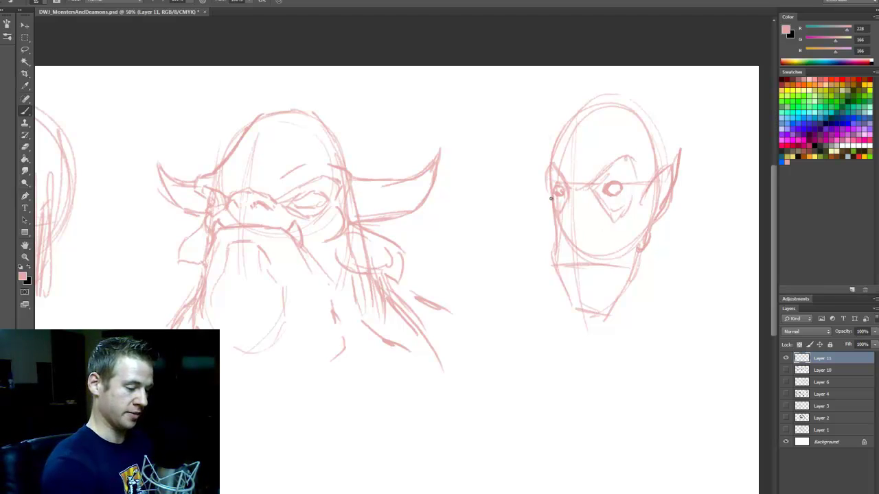
mouse_move(547, 192)
left_mouse_down()
mouse_move(552, 232)
mouse_move(565, 200)
left_mouse_up()
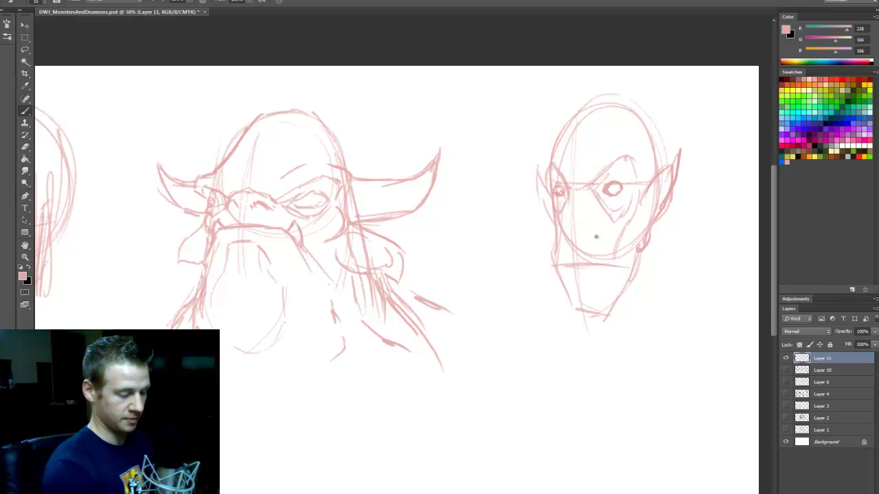
Step: Draw a diagonal crease from the nose bridge toward the mouth corner and rework the mouth line, undoing unwanted strokes
left_click_drag(580, 195, 613, 253)
key("ctrl+alt+z")
key("ctrl+alt+z")
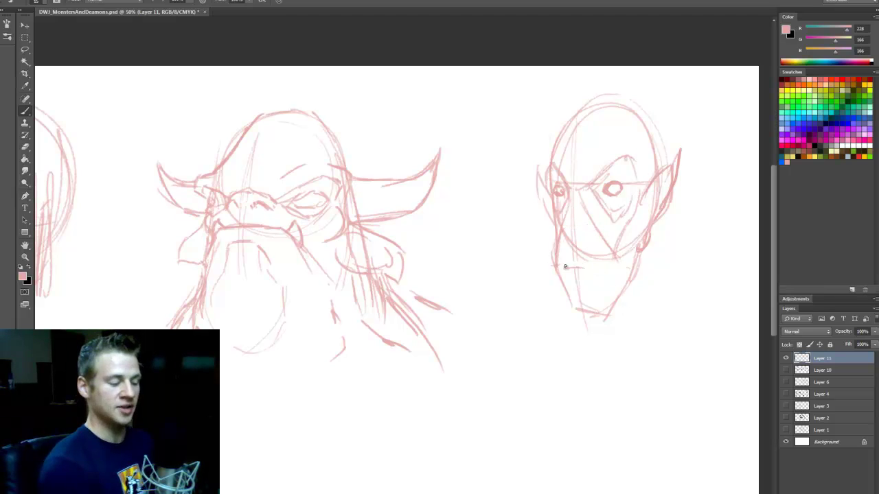
mouse_move(561, 267)
left_mouse_down()
mouse_move(612, 266)
mouse_move(579, 258)
mouse_move(611, 262)
left_mouse_up()
key("ctrl+alt+z")
key("ctrl+alt+z")
key("ctrl+alt+z")
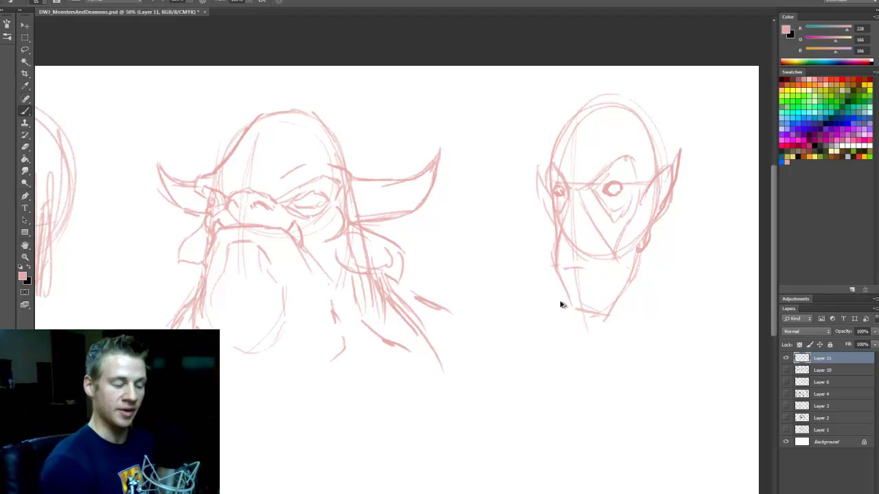
key("e")
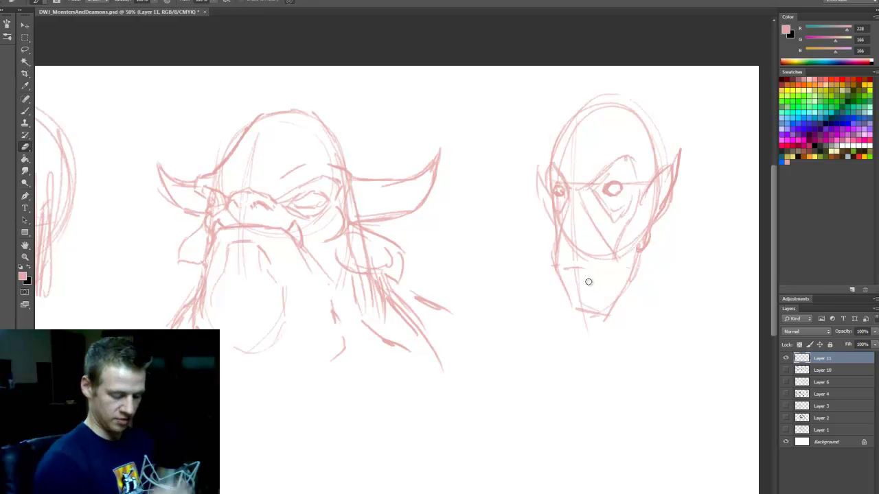
key("b")
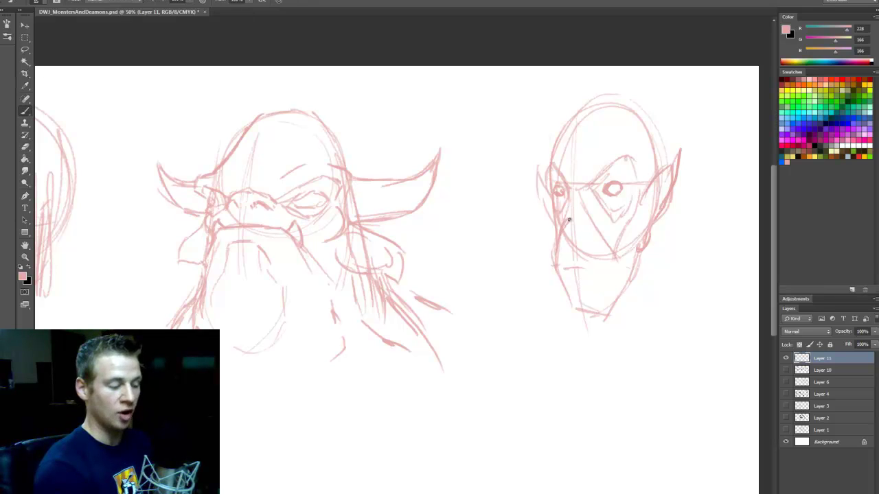
Step: Draw an arched open mouth with a flat lower edge, a row of teeth and vertical ridges inside the arch
left_click_drag(585, 217, 622, 267)
left_click_drag(559, 267, 620, 270)
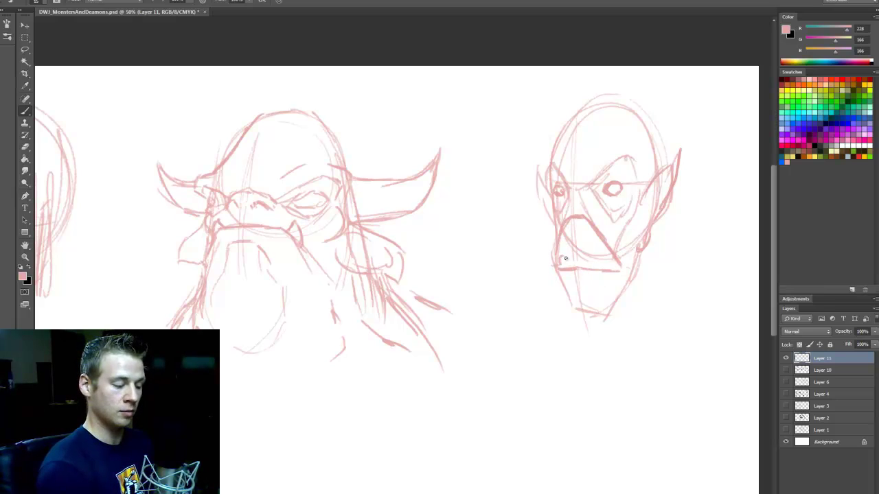
left_click_drag(585, 259, 618, 271)
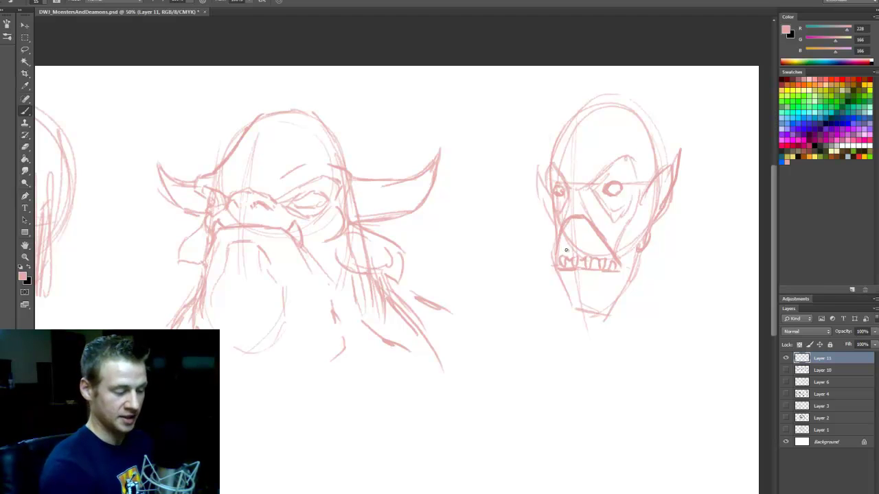
mouse_move(564, 226)
left_mouse_down()
mouse_move(581, 246)
mouse_move(580, 218)
mouse_move(589, 249)
left_mouse_up()
left_click_drag(600, 237, 600, 251)
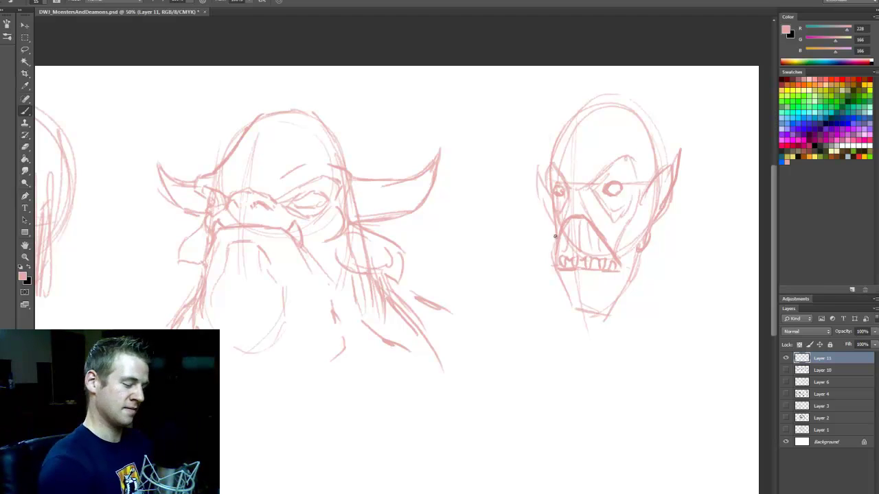
Step: Sketch gaunt cheek contours around both sides of the open mouth, running from the eye area to the jaw
left_click_drag(558, 217, 553, 257)
mouse_move(588, 193)
left_mouse_down()
mouse_move(626, 270)
mouse_move(635, 204)
mouse_move(639, 265)
left_mouse_up()
left_click_drag(551, 203, 554, 232)
left_click_drag(556, 269, 558, 288)
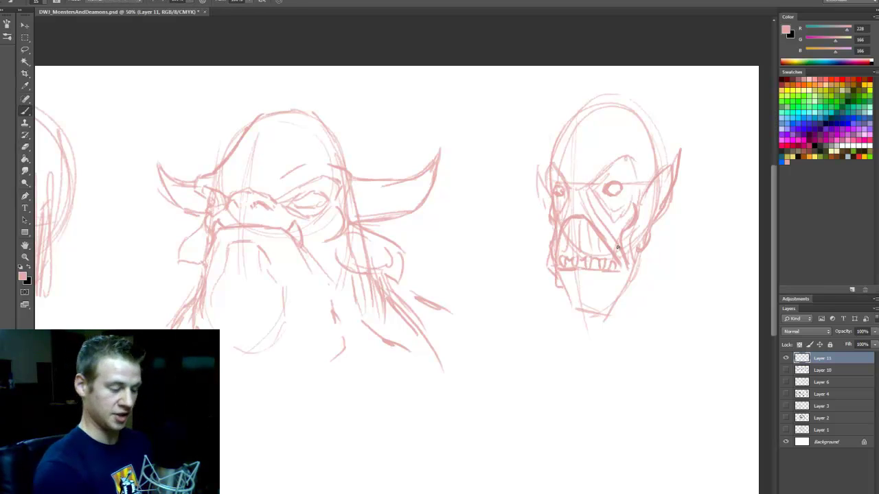
left_click_drag(618, 252, 615, 288)
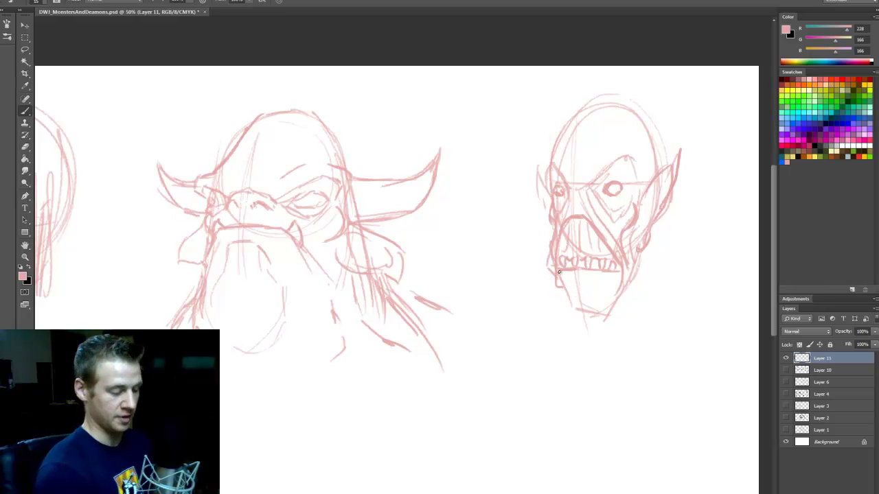
Step: Draw a heavy lower lip and chin folds beneath the teeth, undoing the last jaw stroke
mouse_move(560, 271)
left_mouse_down()
mouse_move(565, 289)
mouse_move(581, 276)
mouse_move(616, 296)
mouse_move(623, 273)
left_mouse_up()
mouse_move(553, 273)
left_mouse_down()
mouse_move(560, 299)
mouse_move(571, 285)
left_mouse_up()
left_click_drag(578, 283, 616, 306)
left_click_drag(618, 307, 627, 291)
key("ctrl+z")
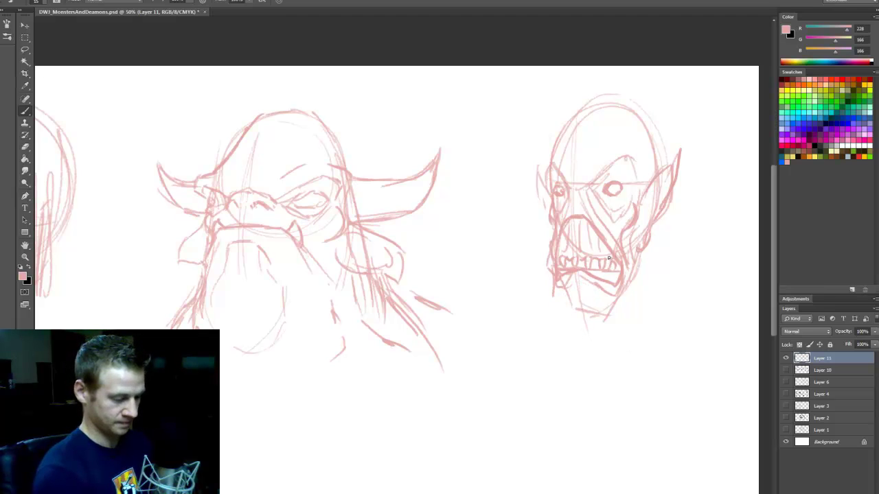
Step: Add a long fang at the near mouth corner and sketch the throat and sinewy neck below the jaw
key("e")
key("b")
mouse_move(610, 233)
left_mouse_down()
mouse_move(636, 321)
mouse_move(657, 339)
left_mouse_up()
mouse_move(595, 309)
left_mouse_down()
mouse_move(619, 323)
mouse_move(607, 338)
left_mouse_up()
mouse_move(587, 309)
left_mouse_down()
mouse_move(593, 328)
mouse_move(574, 343)
left_mouse_up()
left_click_drag(648, 245, 637, 321)
left_click_drag(638, 306, 648, 338)
left_click_drag(642, 276, 648, 335)
left_click_drag(650, 232, 637, 334)
left_click_drag(644, 302, 661, 367)
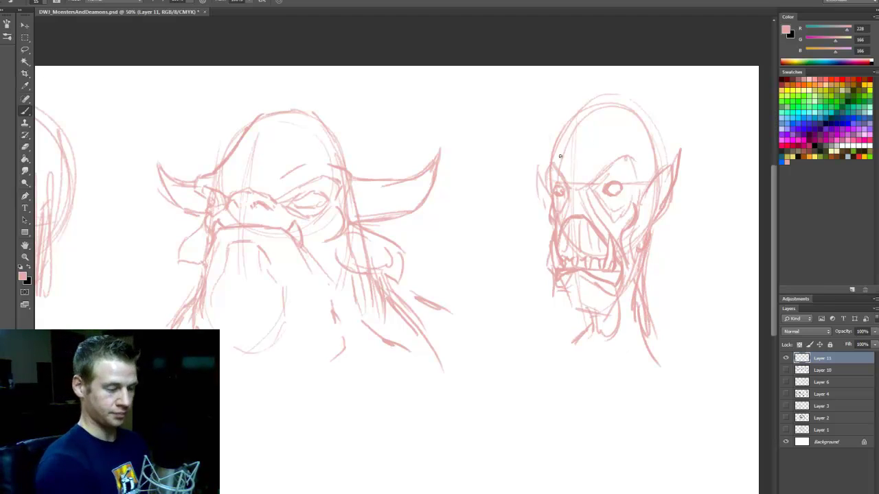
Step: Strengthen both sides of the demon's skull and draw angled brow wrinkles across its forehead
left_click_drag(548, 172, 584, 104)
mouse_move(561, 153)
left_mouse_down()
mouse_move(611, 98)
mouse_move(625, 100)
mouse_move(649, 180)
left_mouse_up()
mouse_move(633, 99)
left_mouse_down()
mouse_move(652, 182)
mouse_move(646, 161)
left_mouse_up()
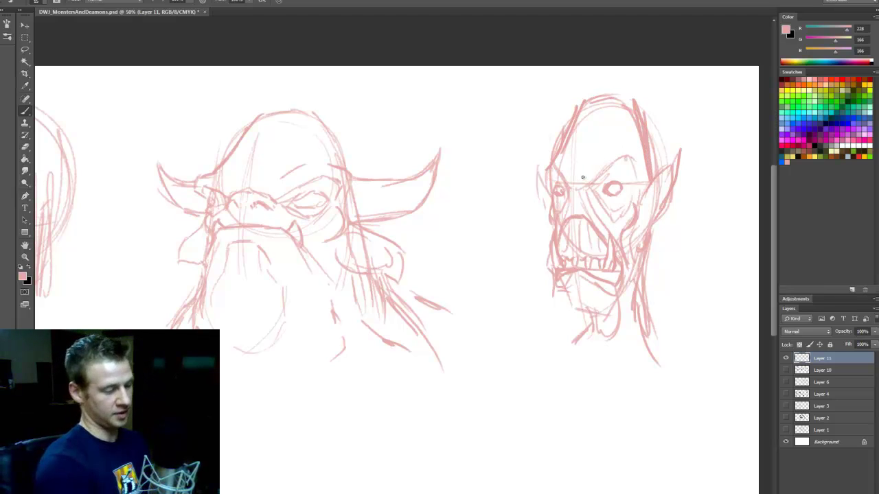
left_click_drag(580, 179, 621, 136)
left_click_drag(589, 163, 620, 126)
mouse_move(558, 149)
left_mouse_down()
mouse_move(549, 165)
mouse_move(581, 166)
left_mouse_up()
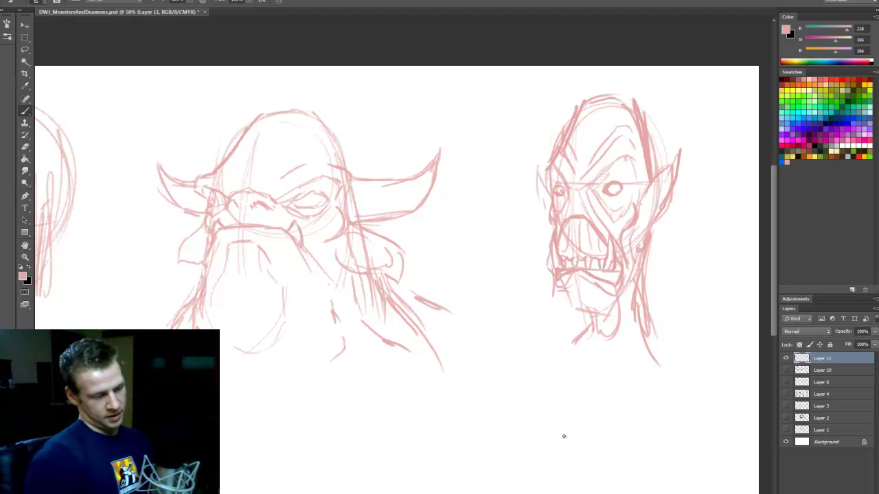
mouse_move(553, 297)
left_mouse_down()
mouse_move(550, 324)
mouse_move(565, 334)
left_mouse_up()
key("ctrl+alt+z")
key("ctrl+alt+z")
key("ctrl+alt+z")
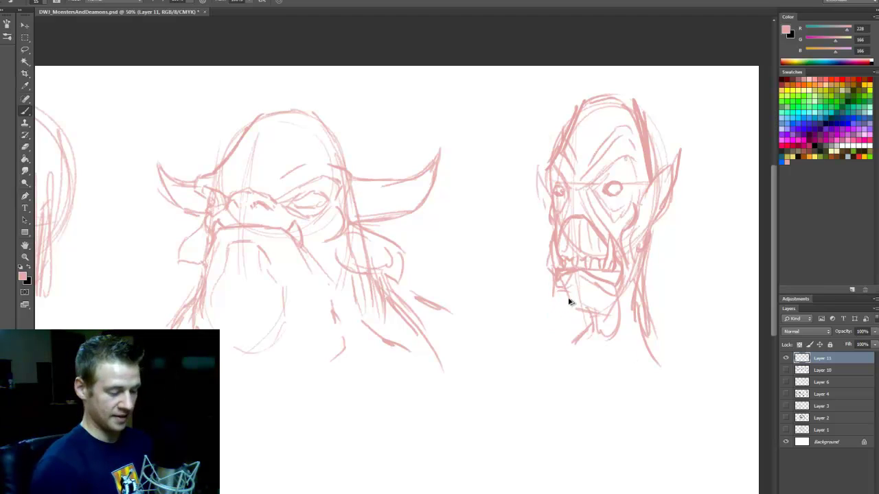
key("ctrl+alt+z")
key("ctrl+shift+z")
key("ctrl+shift+z")
key("ctrl+shift+z")
key("ctrl+shift+z")
key("ctrl+alt+z")
key("ctrl+alt+z")
Step: Draw the far side of the demon's chin and throat, erase stray neck marks, and darken both neck contours
mouse_move(565, 292)
left_mouse_down()
mouse_move(585, 319)
mouse_move(580, 310)
mouse_move(582, 327)
mouse_move(562, 353)
left_mouse_up()
key("e")
left_click_drag(583, 324, 582, 340)
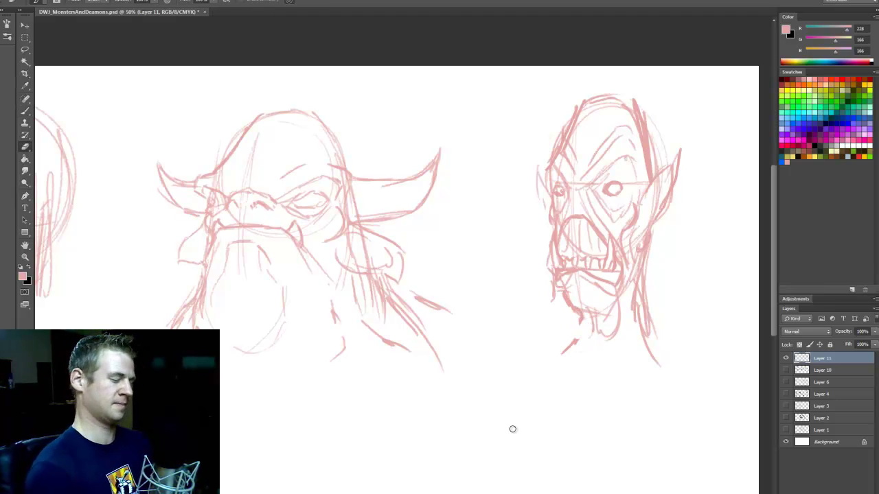
key("b")
left_click_drag(577, 308, 559, 354)
mouse_move(647, 254)
left_mouse_down()
mouse_move(637, 295)
mouse_move(646, 347)
mouse_move(665, 360)
left_mouse_up()
Step: Strengthen the demon's far ear and near cheek, and draw a small curved horn on each side of its upper skull
left_click_drag(549, 213, 536, 156)
mouse_move(538, 190)
left_mouse_down()
mouse_move(558, 90)
mouse_move(568, 122)
left_mouse_up()
key("e")
mouse_move(637, 119)
left_mouse_down()
mouse_move(643, 150)
mouse_move(648, 93)
mouse_move(658, 133)
left_mouse_up()
key("b")
mouse_move(648, 142)
left_mouse_down()
mouse_move(641, 159)
mouse_move(653, 115)
left_mouse_up()
mouse_move(656, 106)
left_mouse_down()
mouse_move(646, 83)
mouse_move(628, 124)
mouse_move(648, 98)
mouse_move(650, 136)
left_mouse_up()
key("e")
key("b")
left_click_drag(646, 85, 655, 132)
mouse_move(645, 199)
left_mouse_down()
mouse_move(677, 157)
mouse_move(664, 220)
mouse_move(646, 232)
left_mouse_up()
Step: Sketch a large circular cranium in the blank area below and between the human head and the horned monster
left_click_drag(495, 170, 540, 170)
left_click_drag(341, 204, 368, 193)
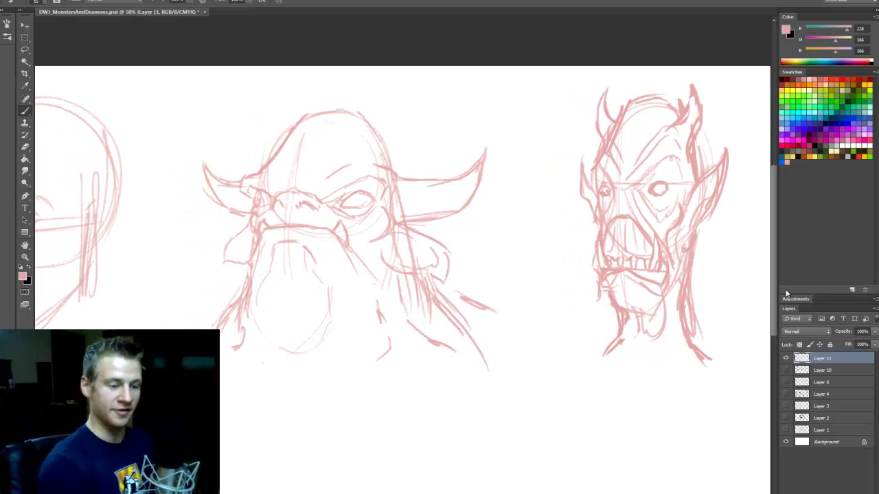
scroll(674, 366, "down", 5)
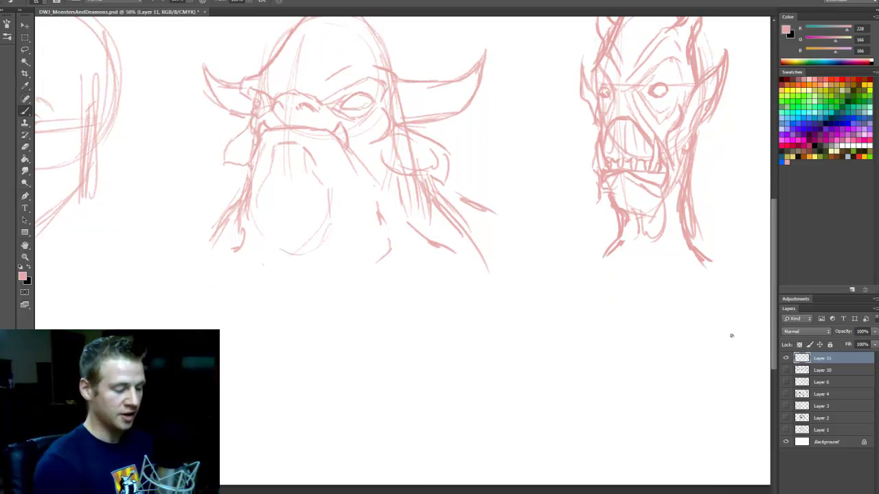
scroll(485, 492, "left", 10)
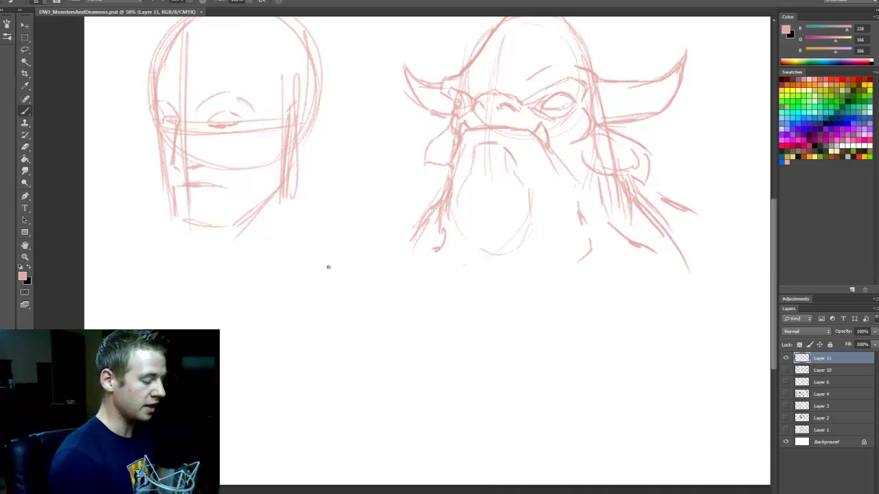
mouse_move(359, 277)
left_mouse_down()
mouse_move(391, 308)
mouse_move(351, 250)
left_mouse_up()
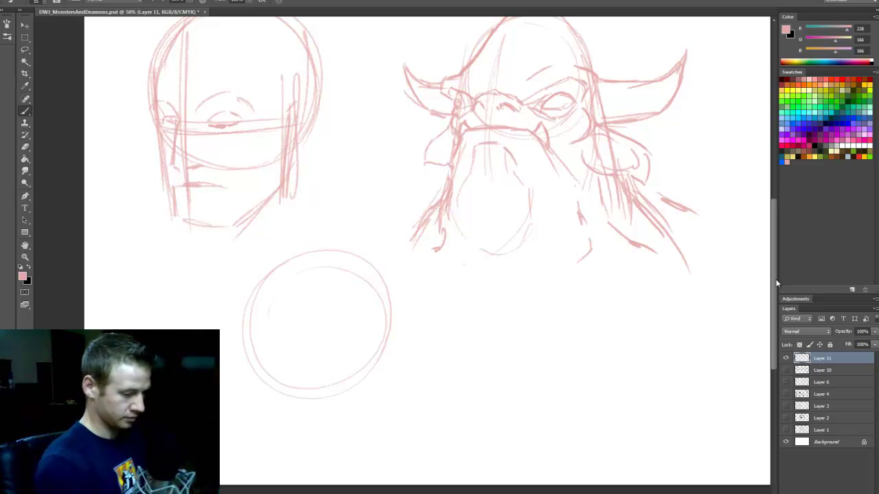
scroll(774, 280, "down", 1)
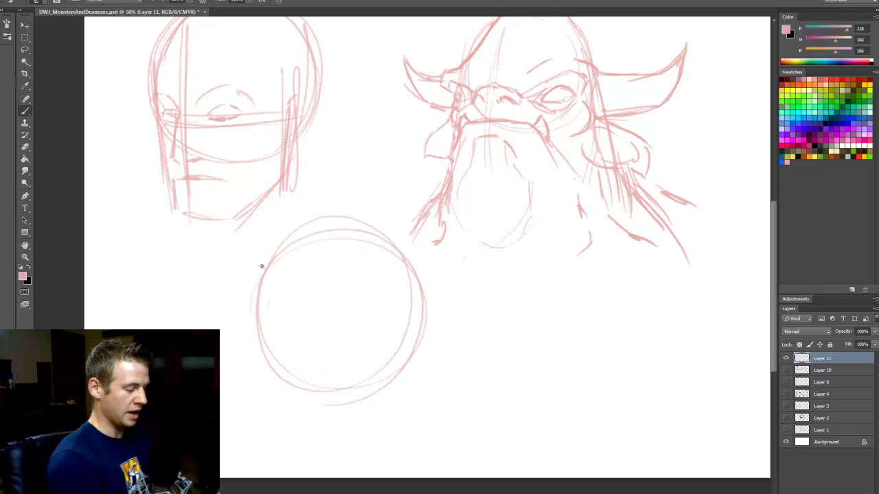
Step: Strengthen the top of the circular cranium and draw long sloping shoulder lines outward from both of its sides
mouse_move(214, 304)
left_mouse_down()
mouse_move(364, 226)
mouse_move(475, 315)
left_mouse_up()
left_click_drag(432, 280, 549, 360)
left_click_drag(271, 280, 208, 308)
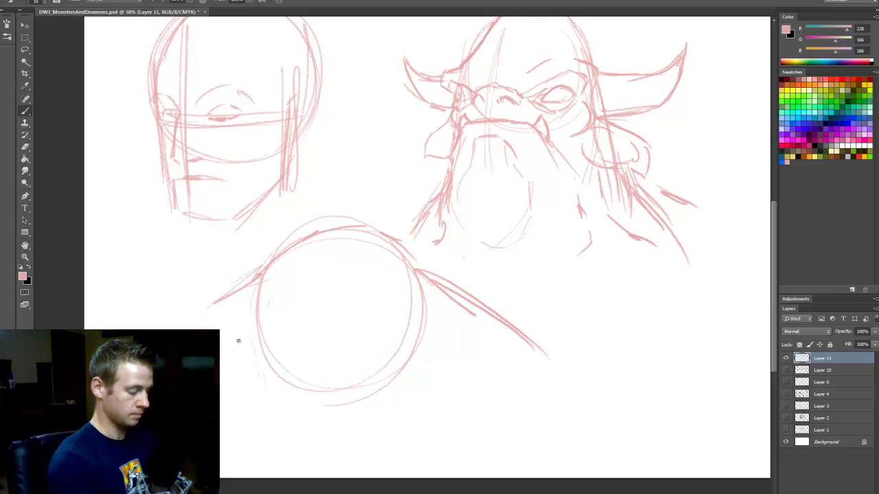
Step: Sketch a wide mouth band across the lower cranium and a curved vertical face guide above it
mouse_move(269, 328)
left_mouse_down()
mouse_move(401, 346)
mouse_move(274, 349)
mouse_move(398, 345)
left_mouse_up()
left_click_drag(282, 360, 388, 360)
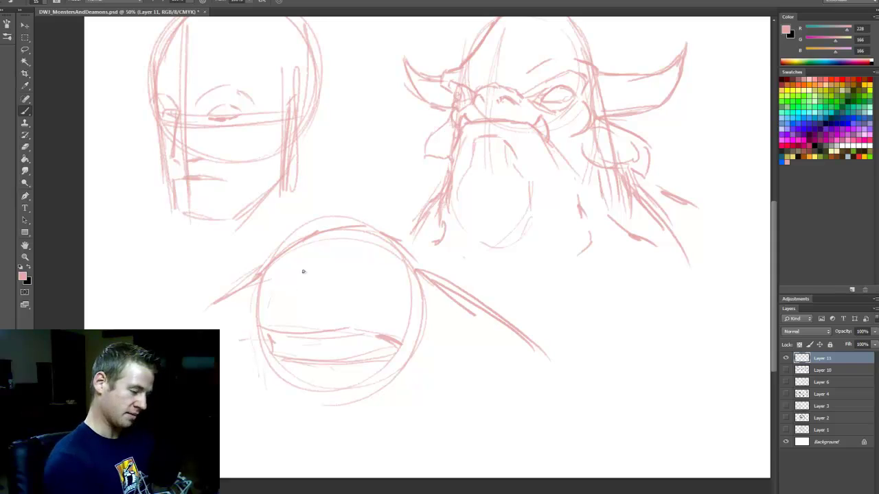
left_click_drag(317, 236, 300, 328)
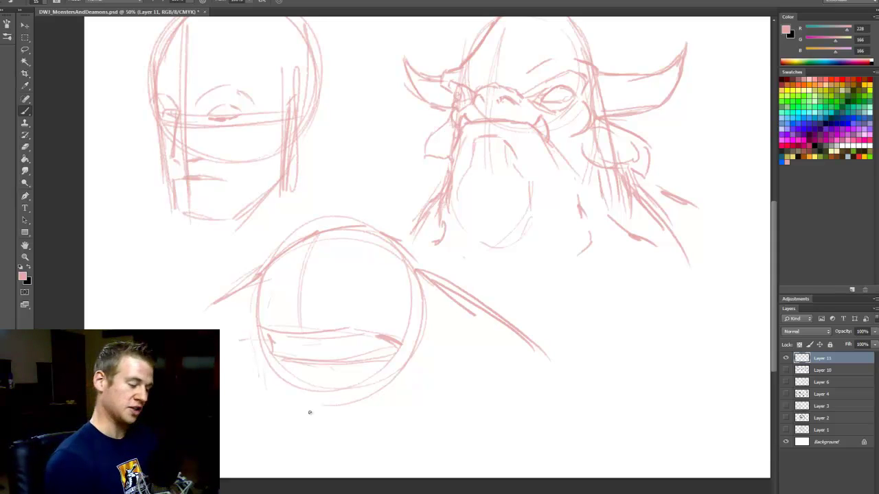
mouse_move(375, 274)
left_mouse_down()
mouse_move(403, 272)
mouse_move(378, 273)
left_mouse_up()
left_click_drag(259, 273, 276, 267)
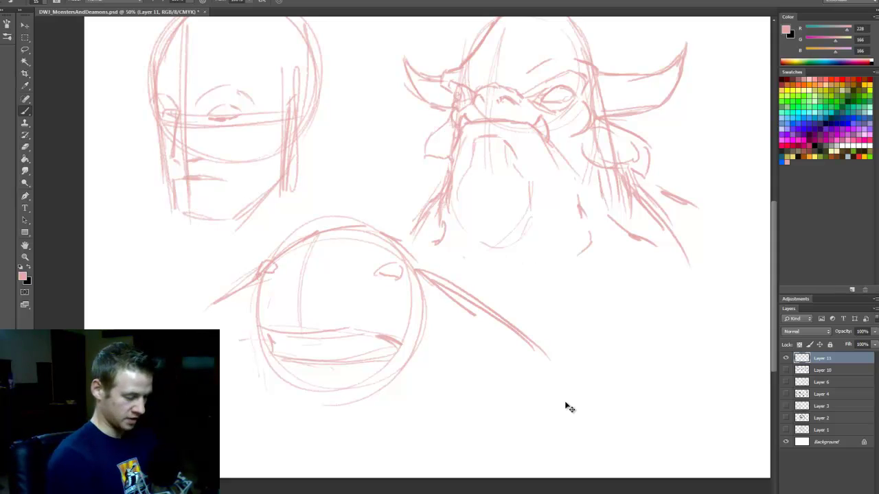
key("ctrl+z")
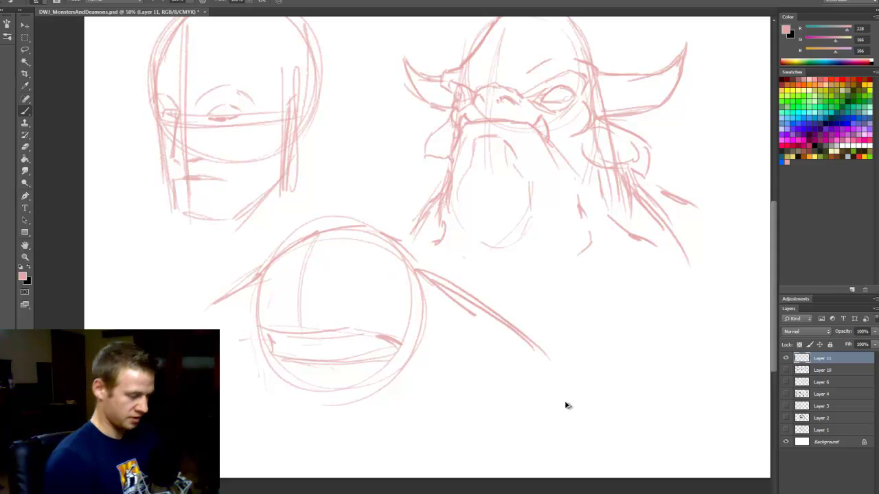
Step: Erase the first mouth band and redraw a wide open mouth with a wavy upper lip and a dark near corner
key("e")
mouse_move(272, 332)
left_mouse_down()
mouse_move(336, 328)
mouse_move(265, 337)
mouse_move(389, 364)
mouse_move(394, 317)
left_mouse_up()
key("l")
key("Delete")
key("b")
mouse_move(260, 323)
left_mouse_down()
mouse_move(367, 316)
mouse_move(416, 334)
left_mouse_up()
mouse_move(267, 335)
left_mouse_down()
mouse_move(255, 342)
mouse_move(377, 353)
mouse_move(411, 337)
mouse_move(387, 324)
mouse_move(255, 321)
left_mouse_up()
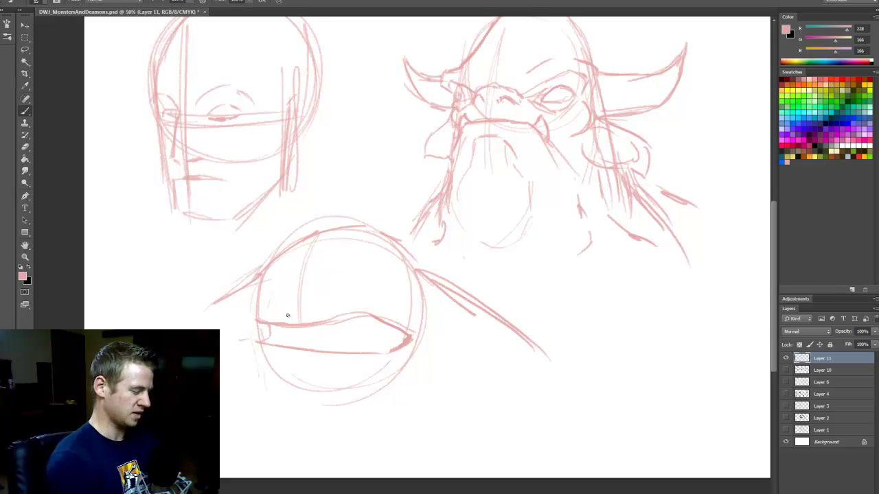
Step: Draw short vertical creases above the creature's upper lip and a curved lower-lip contour beneath the mouth
mouse_move(274, 285)
left_mouse_down()
mouse_move(265, 326)
mouse_move(289, 323)
left_mouse_up()
left_click_drag(269, 281, 263, 323)
mouse_move(265, 292)
left_mouse_down()
mouse_move(264, 320)
mouse_move(283, 321)
left_mouse_up()
left_click_drag(317, 303, 316, 321)
left_click_drag(346, 294, 344, 320)
mouse_move(387, 291)
left_mouse_down()
mouse_move(379, 316)
mouse_move(405, 332)
left_mouse_up()
left_click_drag(259, 288, 253, 313)
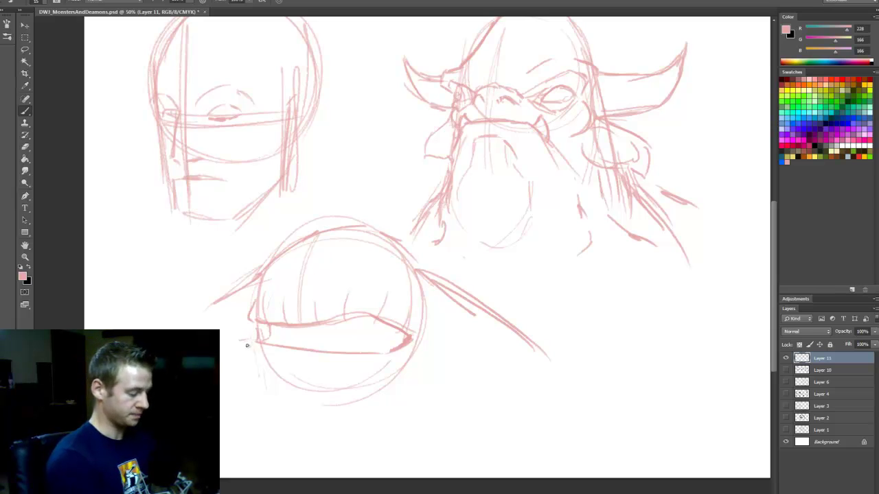
left_click_drag(267, 358, 376, 365)
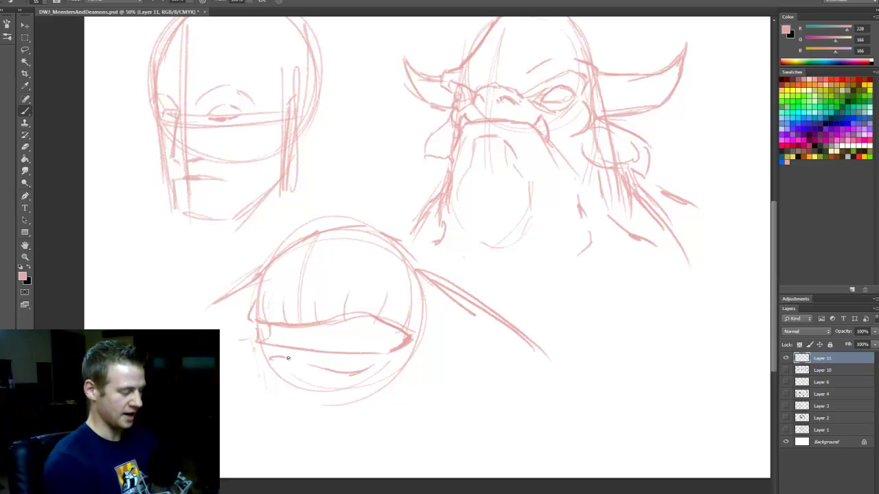
left_click_drag(287, 359, 370, 372)
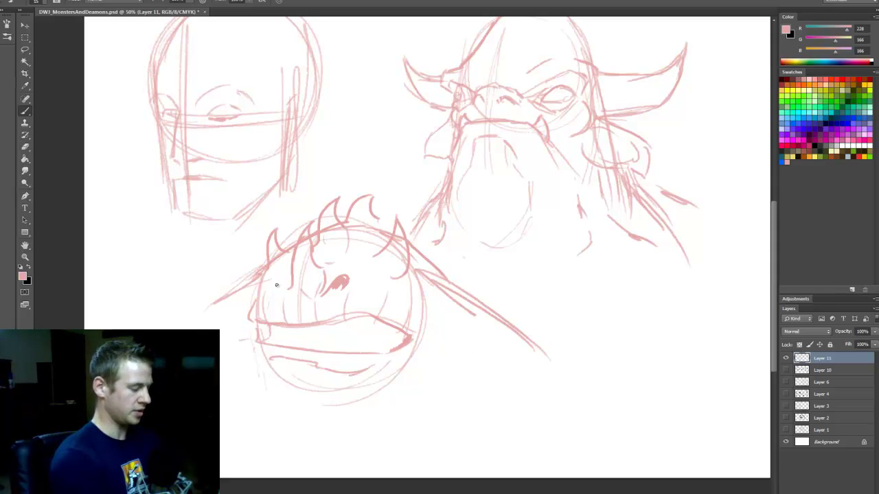
Step: Draw curved horns along the creature's crown and shade two dark nostrils above the mouth
mouse_move(276, 283)
left_mouse_down()
mouse_move(281, 291)
mouse_move(271, 293)
mouse_move(290, 271)
mouse_move(350, 263)
mouse_move(362, 291)
mouse_move(309, 263)
mouse_move(306, 231)
left_mouse_up()
key("e")
key("b")
key("e")
key("b")
mouse_move(287, 277)
left_mouse_down()
mouse_move(305, 205)
mouse_move(309, 235)
mouse_move(329, 267)
left_mouse_up()
Step: Clean up stray lines around the tall central horn and nostrils, and reinforce the near side horn and far face contour
key("e")
mouse_move(309, 207)
left_mouse_down()
mouse_move(323, 269)
mouse_move(316, 248)
mouse_move(332, 270)
mouse_move(313, 235)
mouse_move(315, 196)
mouse_move(336, 272)
left_mouse_up()
key("b")
key("e")
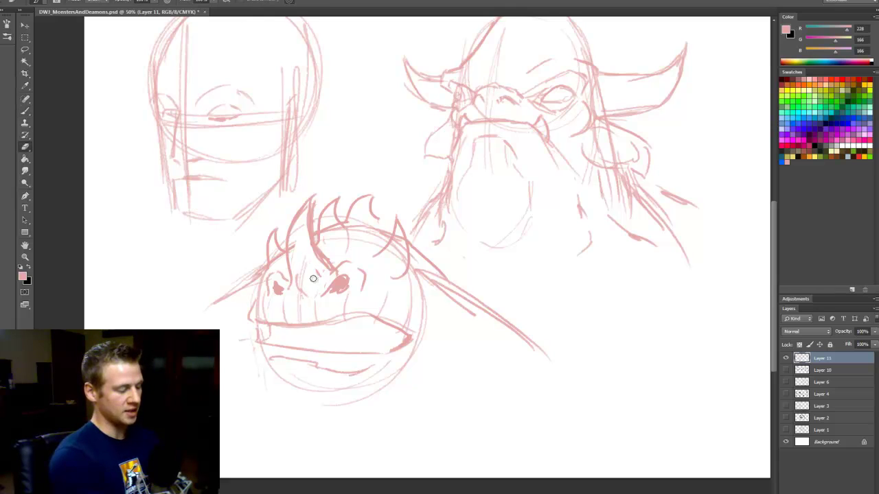
mouse_move(313, 278)
left_mouse_down()
mouse_move(304, 294)
mouse_move(327, 272)
left_mouse_up()
key("b")
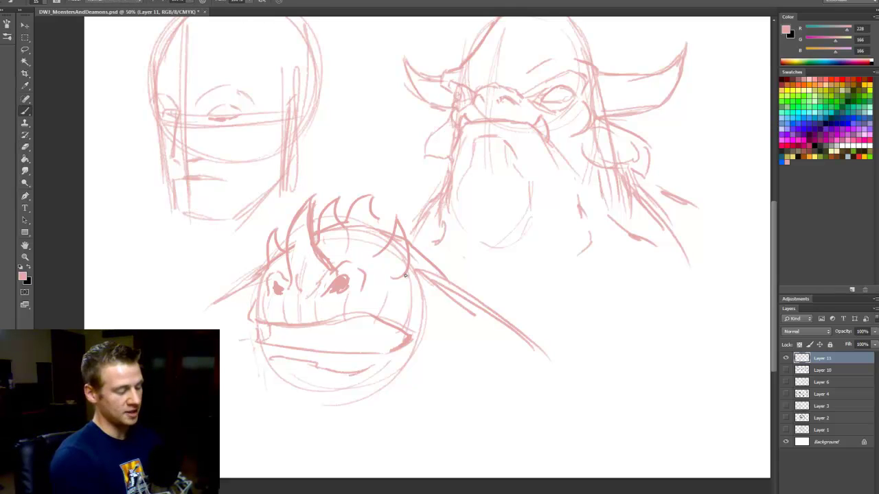
left_click_drag(397, 221, 404, 268)
left_click_drag(267, 266, 261, 302)
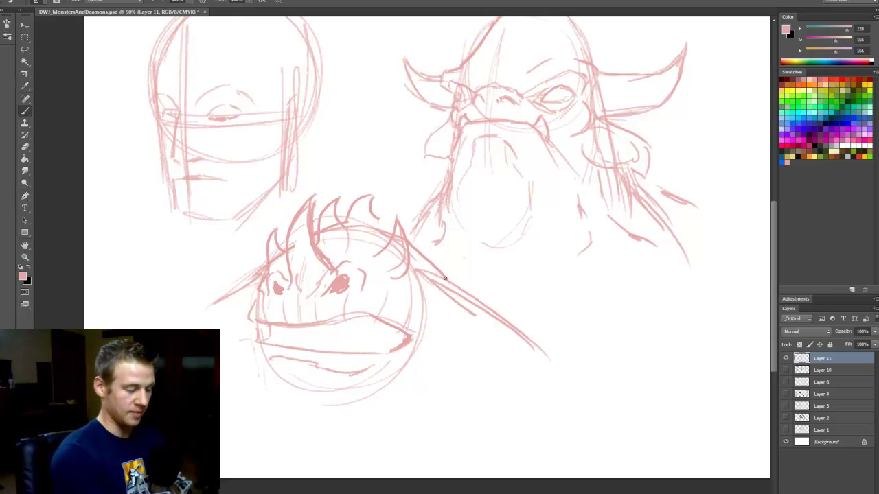
Step: Draw pointed ears on both sides of the creature's head and a row of rounded teeth inside the mouth
mouse_move(424, 292)
left_mouse_down()
mouse_move(496, 304)
mouse_move(418, 330)
mouse_move(468, 332)
left_mouse_up()
mouse_move(424, 322)
left_mouse_down()
mouse_move(482, 310)
mouse_move(431, 331)
left_mouse_up()
mouse_move(262, 291)
left_mouse_down()
mouse_move(225, 279)
mouse_move(246, 310)
mouse_move(232, 307)
mouse_move(244, 302)
left_mouse_up()
key("e")
mouse_move(332, 261)
left_mouse_down()
mouse_move(324, 273)
mouse_move(342, 261)
left_mouse_up()
key("b")
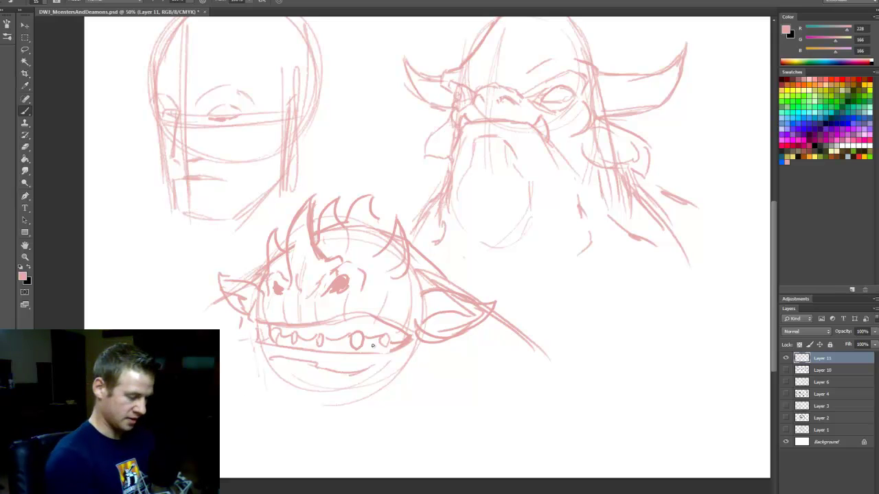
left_click_drag(398, 332, 403, 336)
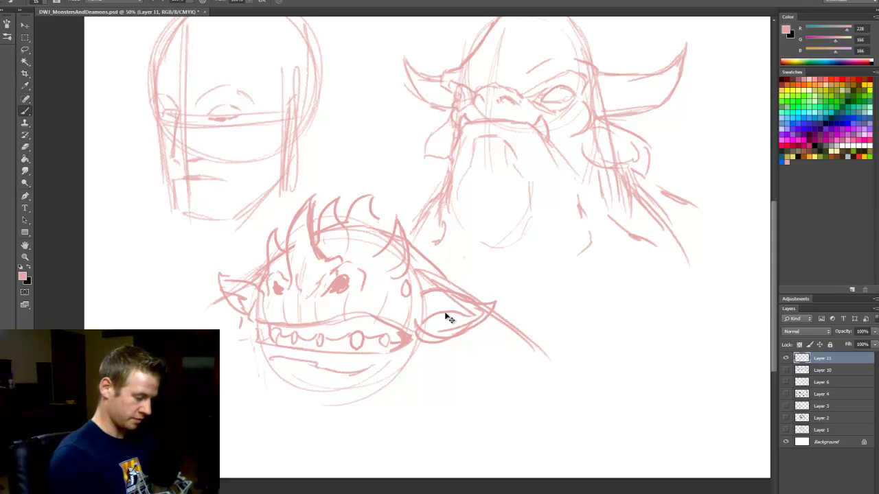
Step: Draw small wide-set eyes at both sides of the creature's head and a brow bump over the near eye
mouse_move(405, 279)
left_mouse_down()
mouse_move(399, 290)
mouse_move(406, 297)
left_mouse_up()
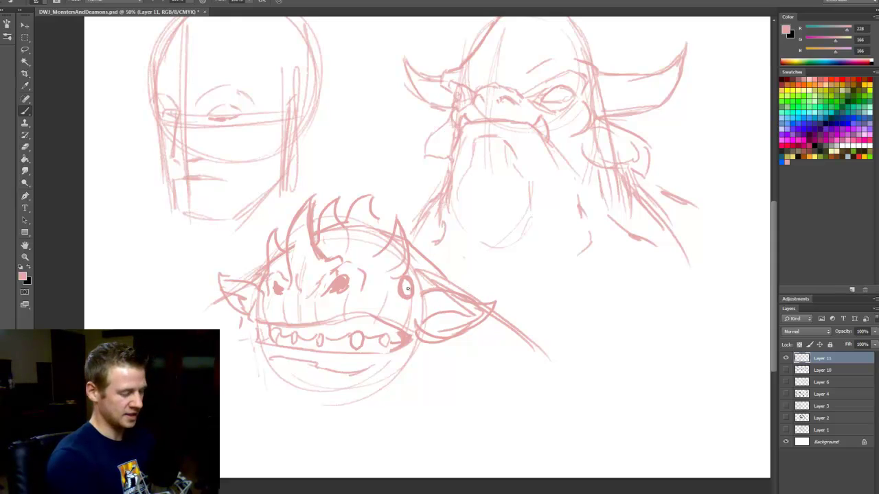
key("e")
key("b")
left_click_drag(399, 288, 412, 280)
left_click_drag(265, 275, 266, 286)
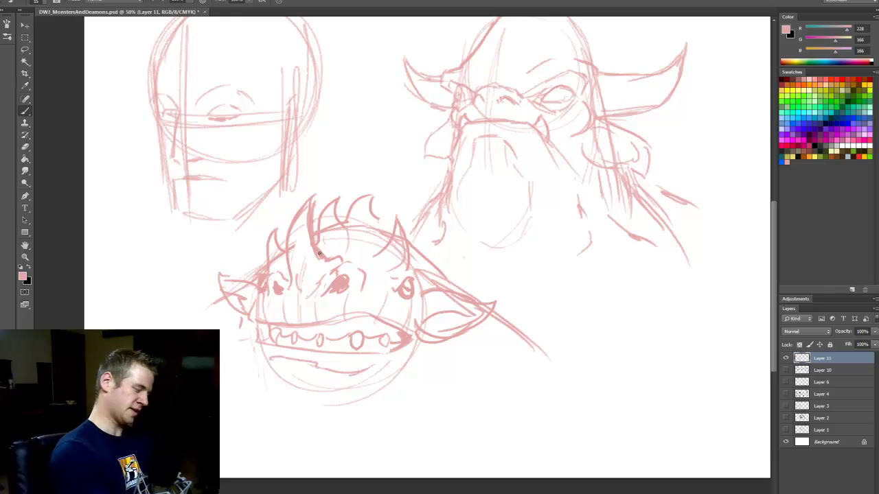
left_click_drag(411, 260, 418, 281)
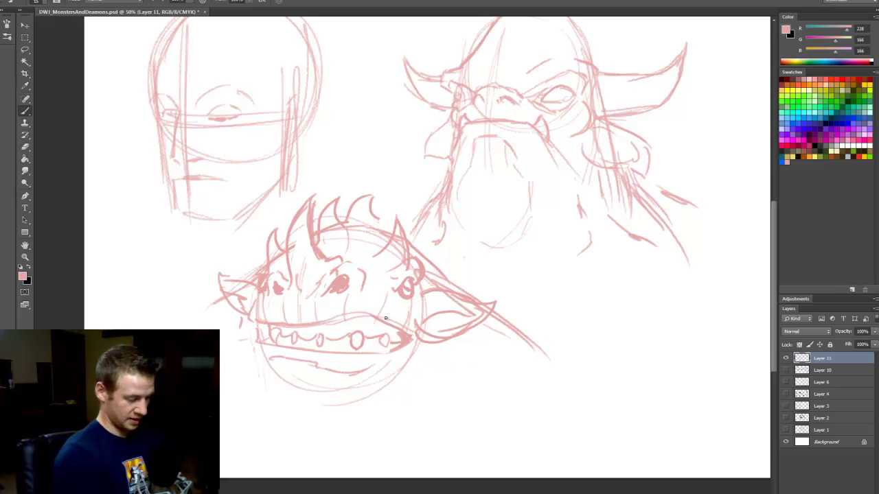
Step: Add a cheek crease and draw a long tapering lower jaw with a flat chin beneath the creature's mouth
mouse_move(368, 298)
left_mouse_down()
mouse_move(415, 341)
mouse_move(381, 371)
mouse_move(412, 348)
mouse_move(398, 314)
left_mouse_up()
mouse_move(261, 306)
left_mouse_down()
mouse_move(281, 371)
mouse_move(251, 312)
mouse_move(253, 346)
mouse_move(284, 385)
mouse_move(267, 356)
mouse_move(283, 427)
left_mouse_up()
mouse_move(265, 362)
left_mouse_down()
mouse_move(287, 433)
mouse_move(369, 426)
mouse_move(350, 445)
left_mouse_up()
left_click_drag(386, 369, 352, 445)
mouse_move(267, 355)
left_mouse_down()
mouse_move(287, 434)
mouse_move(351, 446)
mouse_move(382, 361)
left_mouse_up()
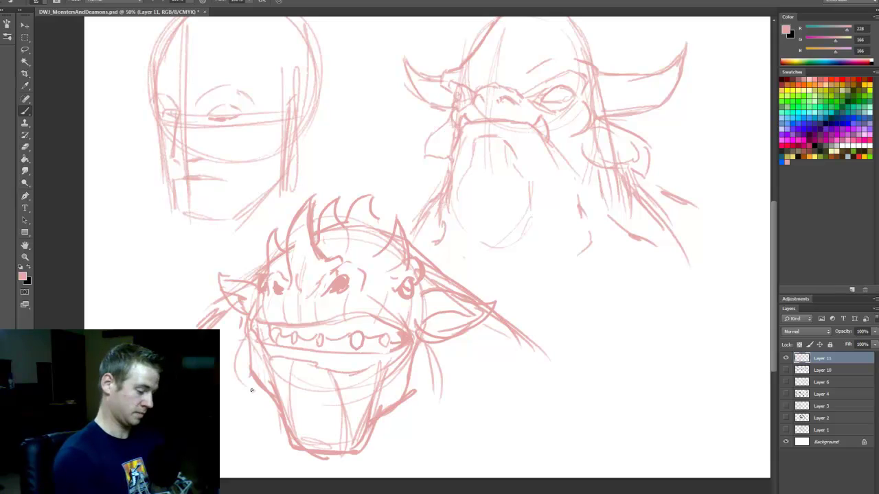
Step: Draw the far neck contour and extend the creature's near shoulder with long curved strokes
left_click_drag(244, 342, 269, 414)
left_click_drag(497, 328, 568, 345)
mouse_move(487, 358)
left_mouse_down()
mouse_move(565, 348)
mouse_move(602, 358)
left_mouse_up()
Step: Add a small contour at the base of the horned monster's far horn and save the document
scroll(425, 247, "right", 5)
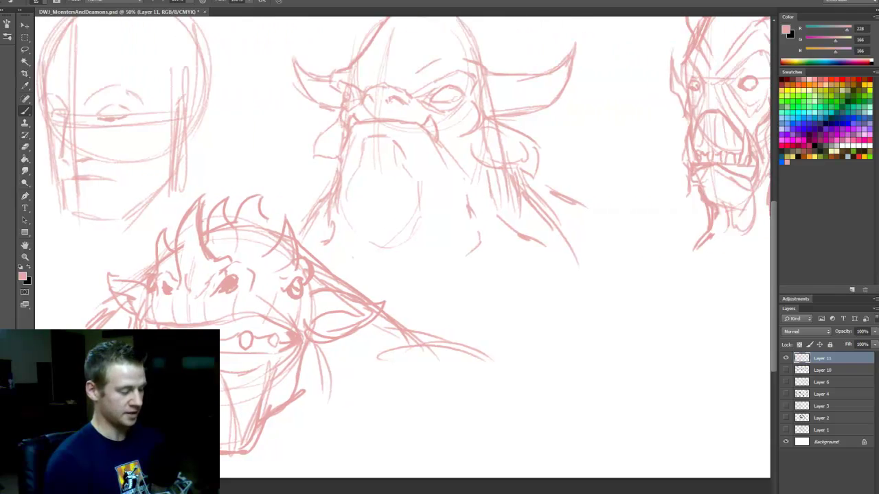
scroll(492, 410, "right", 1)
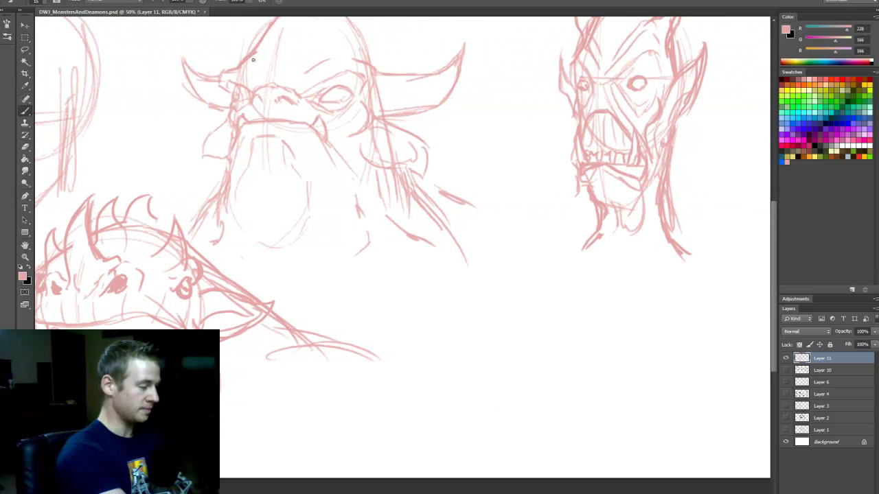
left_click_drag(221, 79, 235, 94)
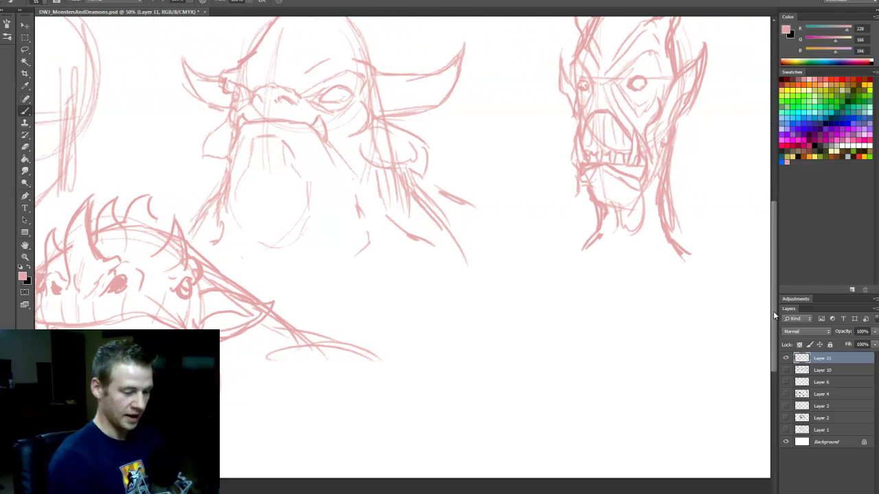
scroll(733, 337, "up", 1)
scroll(402, 252, "left", 2)
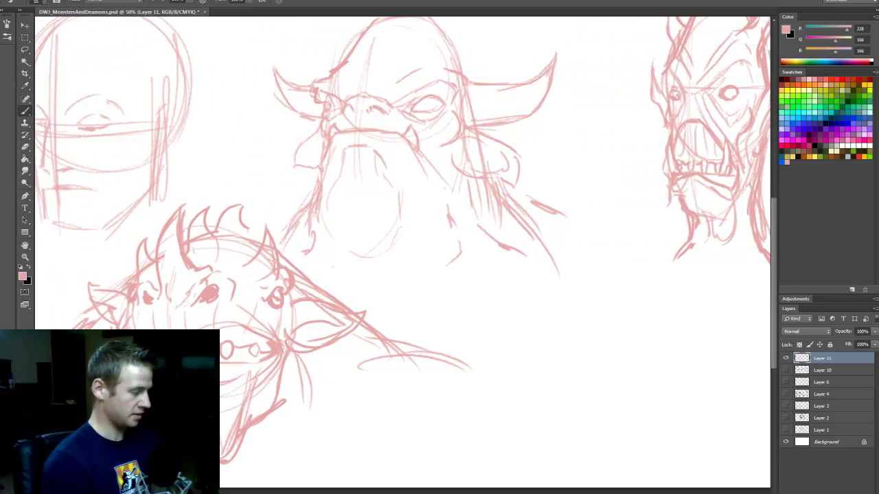
scroll(403, 252, "right", 4)
key("ctrl+s")
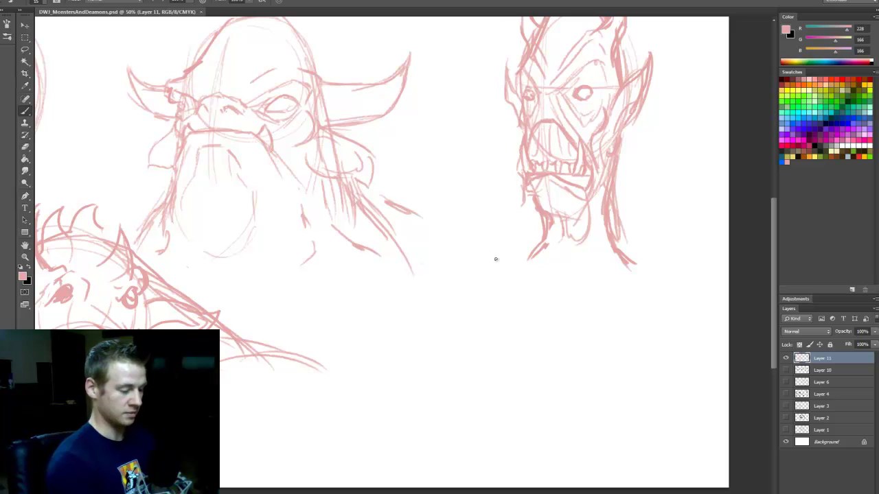
Step: Sketch another three-quarter head below the gaunt demon with a circular cranium, narrow jaw, vertical face guide and eye line
left_click_drag(519, 284, 511, 364)
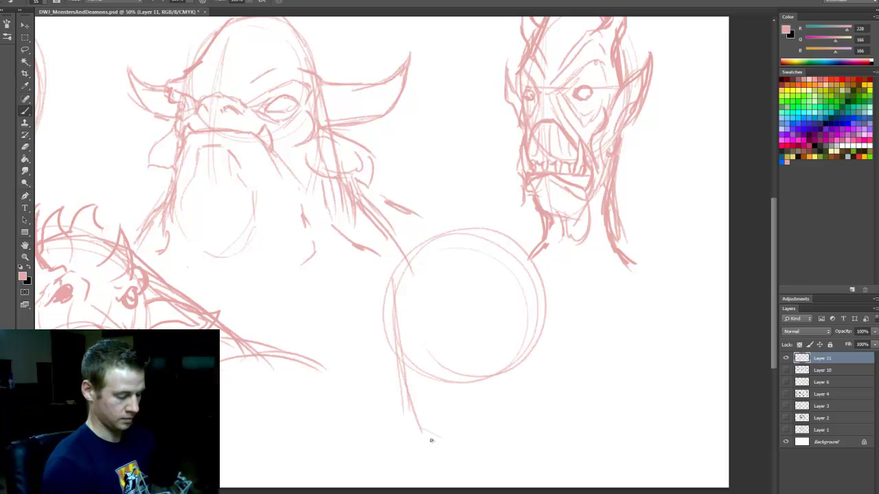
left_click_drag(423, 439, 480, 449)
mouse_move(480, 443)
left_mouse_down()
mouse_move(514, 394)
mouse_move(463, 453)
mouse_move(531, 357)
left_mouse_up()
left_click_drag(527, 385, 529, 372)
mouse_move(412, 343)
left_mouse_down()
mouse_move(422, 255)
mouse_move(451, 324)
left_mouse_up()
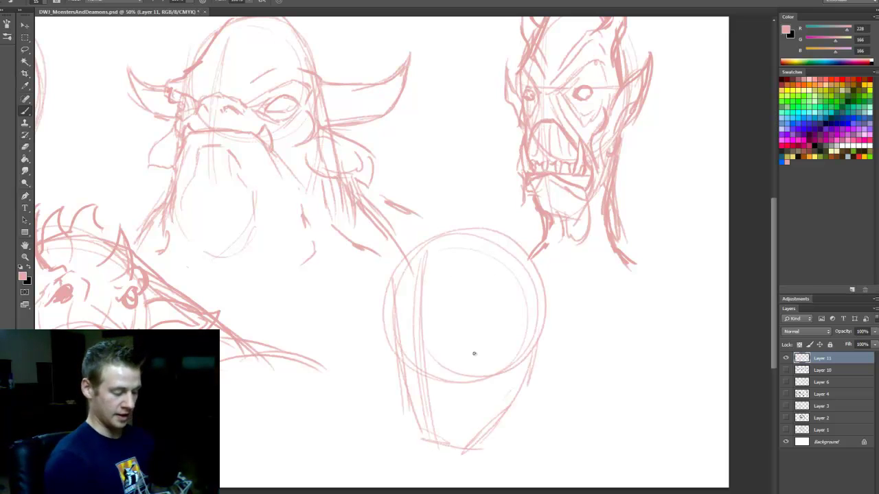
mouse_move(512, 350)
left_mouse_down()
mouse_move(403, 357)
mouse_move(432, 347)
left_mouse_up()
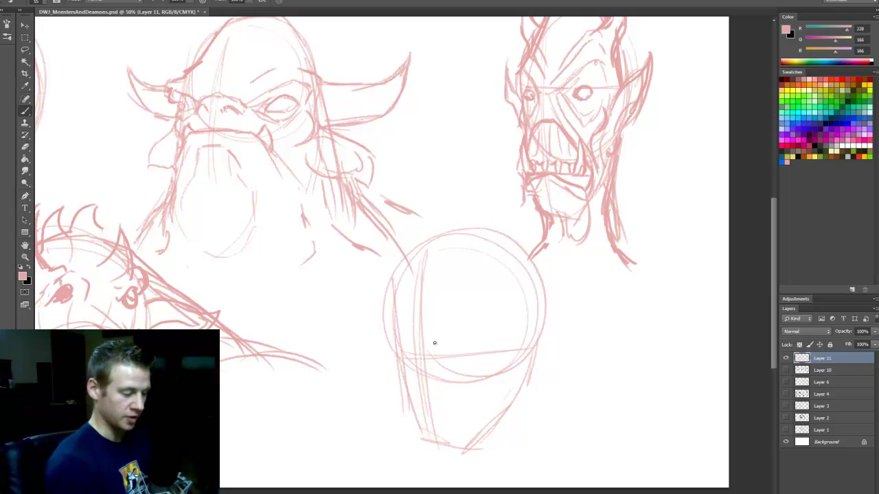
Step: Draw both slanted eyes with angry brows and contour the far side of the new head's face
mouse_move(447, 341)
left_mouse_down()
mouse_move(491, 325)
mouse_move(501, 331)
mouse_move(477, 335)
mouse_move(485, 371)
mouse_move(458, 360)
mouse_move(483, 336)
mouse_move(470, 357)
mouse_move(471, 339)
left_mouse_up()
mouse_move(418, 341)
left_mouse_down()
mouse_move(399, 338)
mouse_move(403, 364)
mouse_move(397, 349)
mouse_move(413, 351)
left_mouse_up()
mouse_move(394, 292)
left_mouse_down()
mouse_move(397, 362)
mouse_move(398, 351)
mouse_move(408, 387)
mouse_move(401, 347)
mouse_move(418, 388)
left_mouse_up()
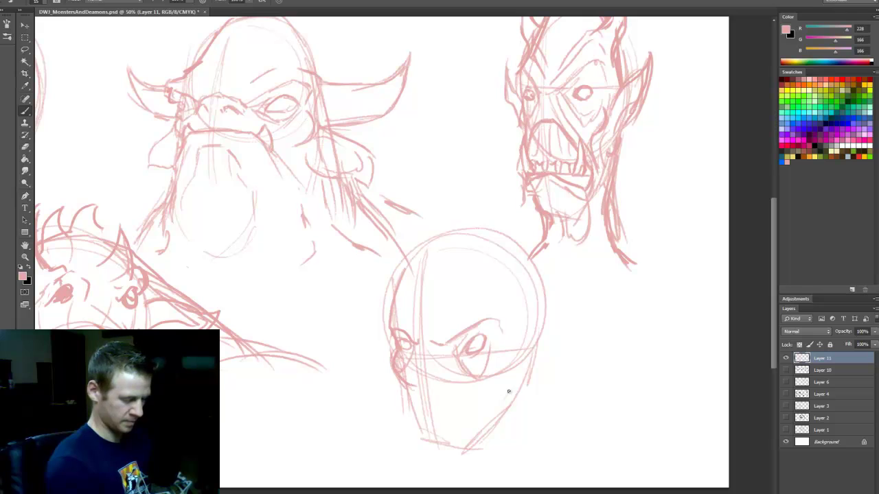
Step: Draw the new head's near cheekbone, nose, closed mouth and near ear
mouse_move(508, 343)
left_mouse_down()
mouse_move(502, 376)
mouse_move(484, 389)
left_mouse_up()
left_click_drag(514, 356, 486, 388)
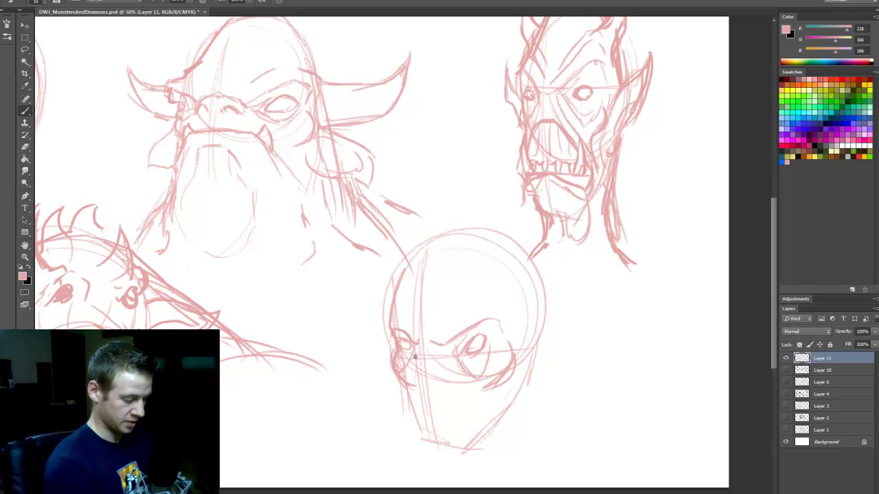
left_click_drag(414, 356, 409, 365)
mouse_move(421, 397)
left_mouse_down()
mouse_move(442, 381)
mouse_move(427, 357)
mouse_move(424, 400)
mouse_move(412, 360)
mouse_move(407, 379)
mouse_move(425, 397)
mouse_move(442, 385)
left_mouse_up()
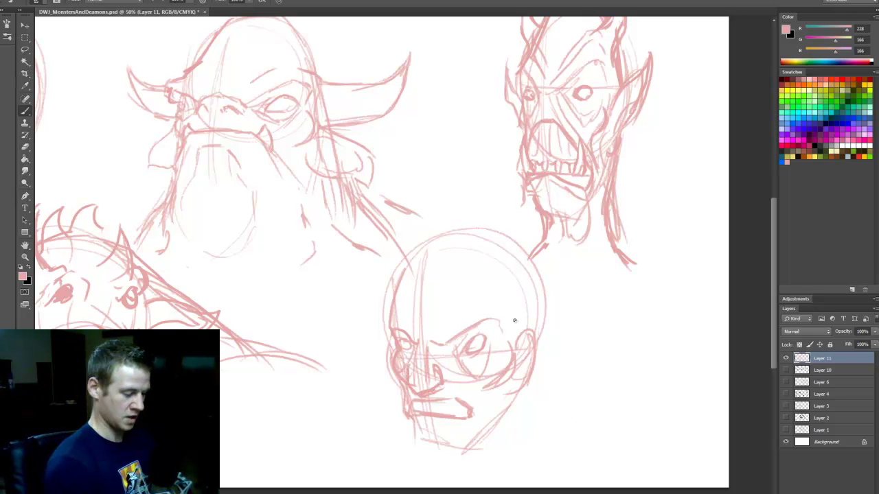
Step: Sketch a large ram horn curling outward and around the new head's near ear
mouse_move(519, 273)
left_mouse_down()
mouse_move(515, 333)
mouse_move(555, 273)
mouse_move(600, 297)
left_mouse_up()
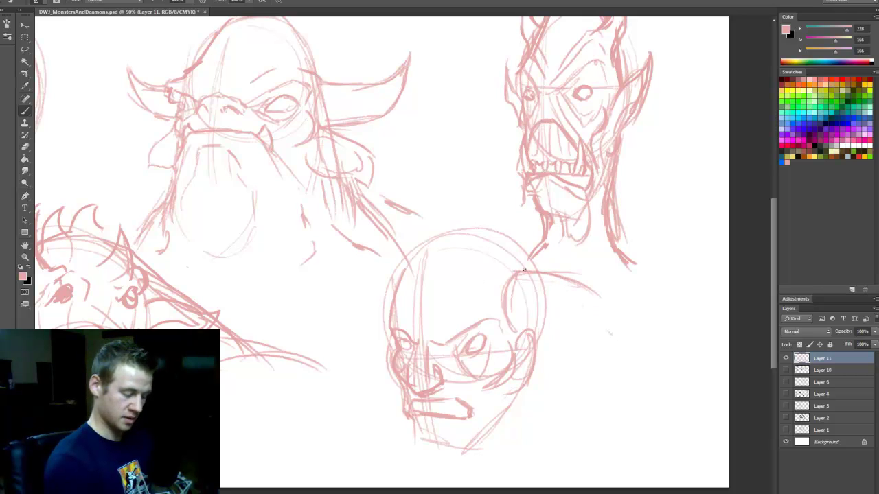
mouse_move(516, 267)
left_mouse_down()
mouse_move(622, 328)
mouse_move(592, 408)
left_mouse_up()
left_click_drag(614, 314, 565, 419)
left_click_drag(538, 390, 560, 419)
mouse_move(523, 335)
left_mouse_down()
mouse_move(530, 389)
mouse_move(567, 385)
left_mouse_up()
mouse_move(526, 350)
left_mouse_down()
mouse_move(563, 385)
mouse_move(529, 393)
left_mouse_up()
left_click_drag(535, 412, 570, 423)
left_click_drag(561, 382, 602, 353)
left_click_drag(531, 337, 577, 350)
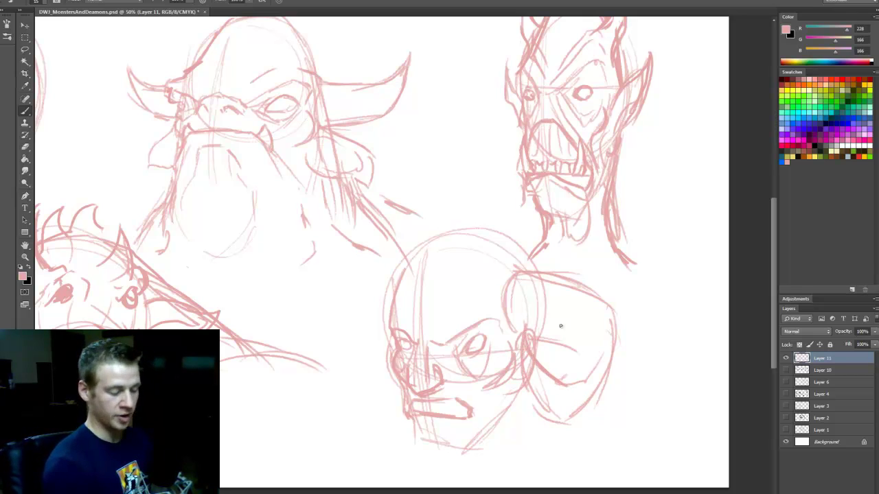
Step: Darken the near ram horn's outer contour and draw its inner curl and pointed tip
mouse_move(519, 275)
left_mouse_down()
mouse_move(598, 305)
mouse_move(612, 377)
mouse_move(589, 411)
left_mouse_up()
mouse_move(565, 330)
left_mouse_down()
mouse_move(553, 369)
mouse_move(565, 352)
left_mouse_up()
left_click_drag(567, 363, 554, 381)
mouse_move(585, 382)
left_mouse_down()
mouse_move(600, 357)
mouse_move(589, 315)
left_mouse_up()
mouse_move(507, 307)
left_mouse_down()
mouse_move(570, 322)
mouse_move(556, 379)
left_mouse_up()
left_click_drag(574, 340, 559, 372)
mouse_move(597, 302)
left_mouse_down()
mouse_move(616, 370)
mouse_move(590, 418)
left_mouse_up()
left_click_drag(525, 384, 568, 425)
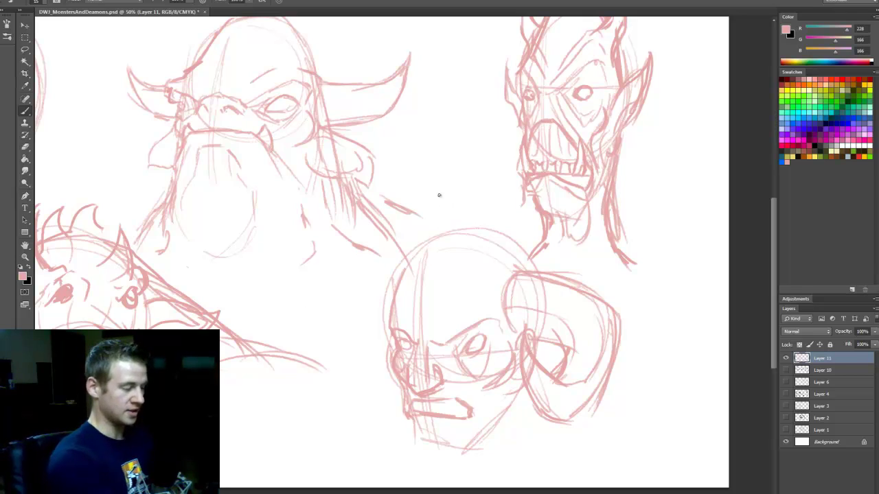
Step: Draw a matching curled ram horn on the far side of the new head
left_click_drag(439, 185, 390, 155)
key("ctrl+z")
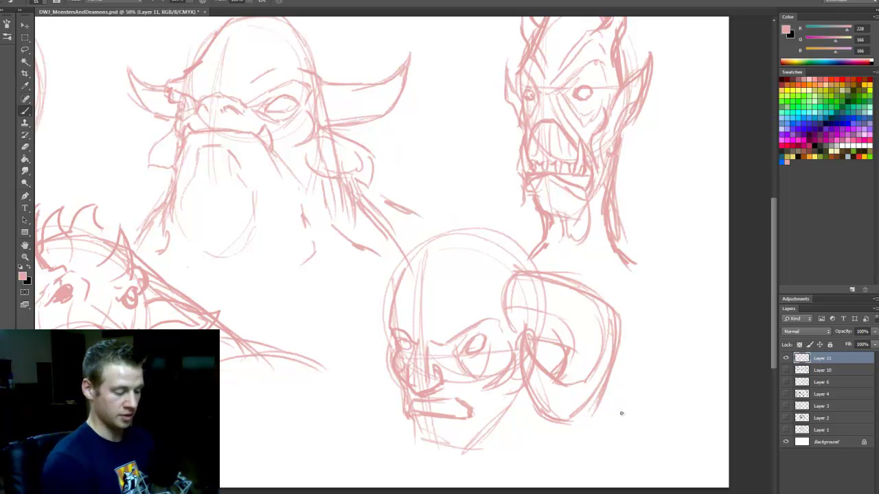
left_click_drag(404, 272, 362, 281)
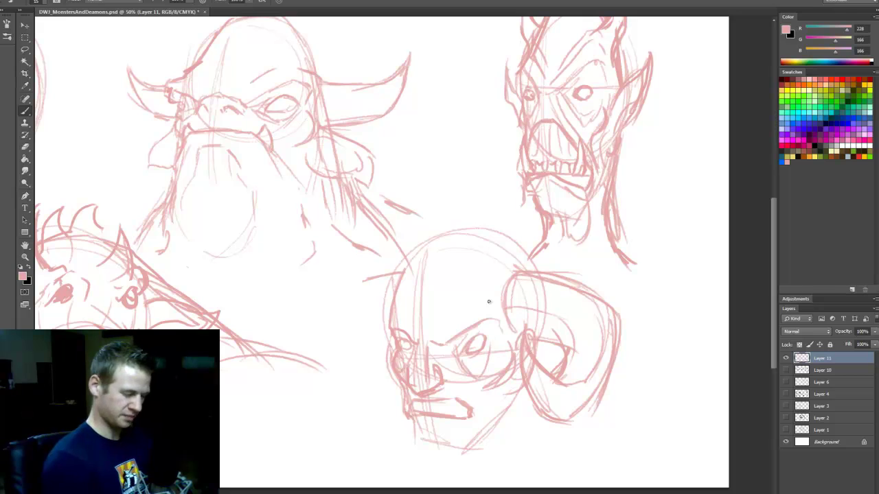
mouse_move(343, 349)
left_mouse_down()
mouse_move(355, 290)
mouse_move(342, 371)
mouse_move(381, 401)
mouse_move(395, 376)
left_mouse_up()
mouse_move(387, 330)
left_mouse_down()
mouse_move(384, 388)
mouse_move(374, 391)
mouse_move(364, 364)
left_mouse_up()
left_click_drag(355, 310, 343, 385)
mouse_move(343, 364)
left_mouse_down()
mouse_move(369, 397)
mouse_move(382, 397)
left_mouse_up()
left_click_drag(366, 346, 398, 331)
left_click_drag(356, 292, 374, 391)
Step: Draw a raised brow ridge sweeping from the nose bridge up to the base of the near ram horn
left_click_drag(434, 332, 505, 262)
mouse_move(416, 265)
left_mouse_down()
mouse_move(412, 334)
mouse_move(506, 302)
left_mouse_up()
left_click_drag(515, 264, 489, 315)
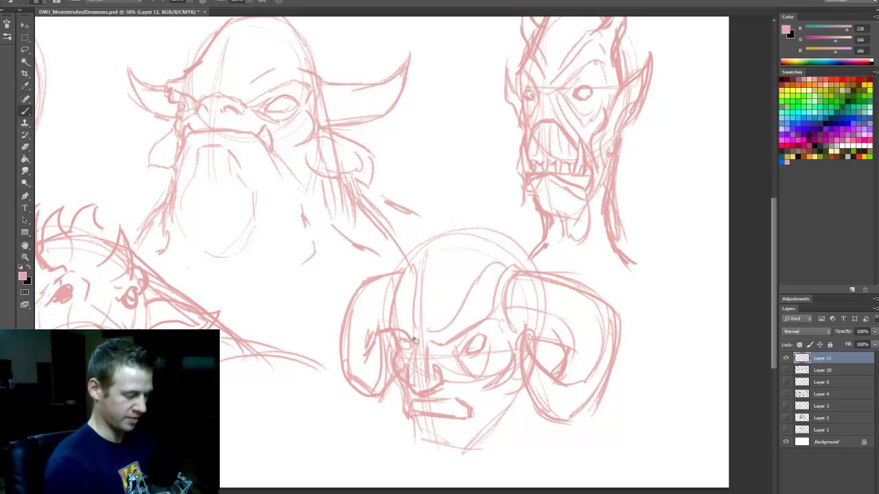
Step: Darken the skull outline of the ram-horned head, following the cranium from the far horn to the near horn
left_click_drag(410, 266, 401, 309)
mouse_move(409, 276)
left_mouse_down()
mouse_move(442, 233)
mouse_move(474, 222)
left_mouse_up()
mouse_move(409, 266)
left_mouse_down()
mouse_move(443, 235)
mouse_move(522, 256)
mouse_move(532, 269)
left_mouse_up()
Step: Draw flowing ridges up the ram-horned head's forehead and a row of small spikes along the crown's centre line
mouse_move(425, 314)
left_mouse_down()
mouse_move(480, 243)
mouse_move(497, 238)
left_mouse_up()
left_click_drag(424, 312, 500, 234)
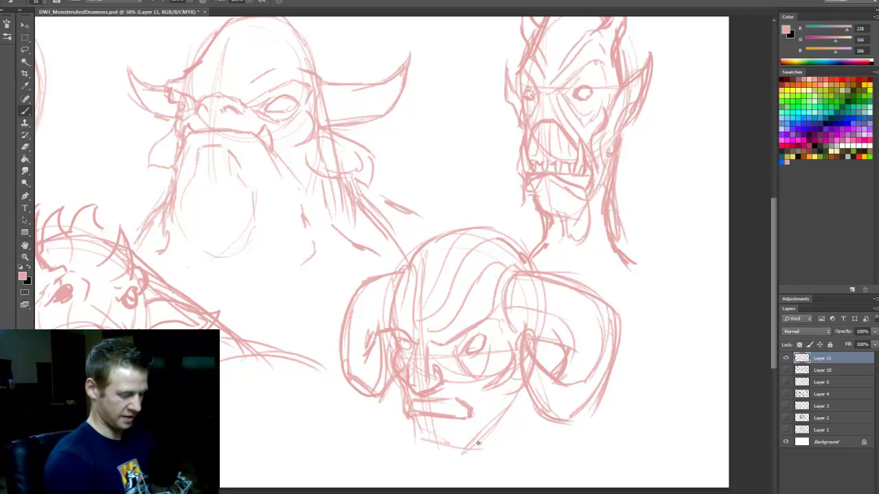
key("ctrl+z")
left_click_drag(430, 309, 493, 234)
mouse_move(425, 274)
left_mouse_down()
mouse_move(431, 287)
mouse_move(426, 276)
mouse_move(457, 225)
mouse_move(486, 218)
left_mouse_up()
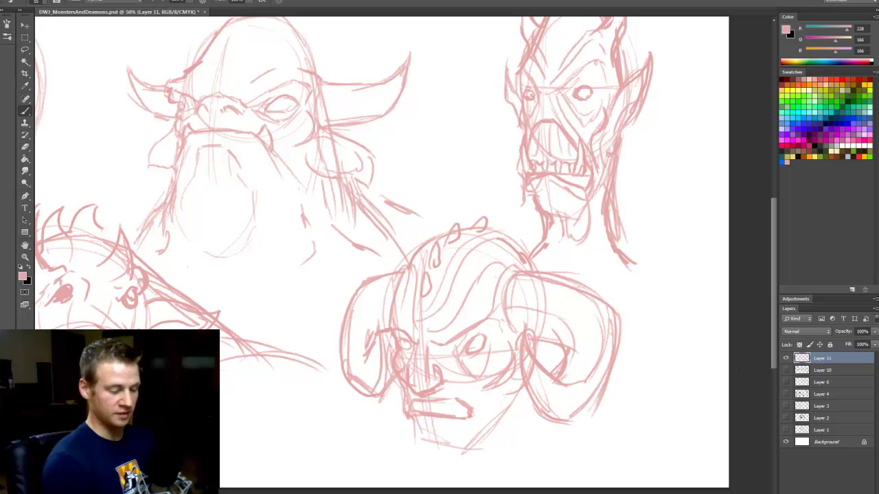
Step: Strengthen the ram-horned head's ear area, jaw and chin, and add short neck lines below the jaw
mouse_move(513, 341)
left_mouse_down()
mouse_move(535, 317)
mouse_move(532, 349)
left_mouse_up()
mouse_move(519, 378)
left_mouse_down()
mouse_move(505, 390)
mouse_move(501, 420)
mouse_move(464, 447)
left_mouse_up()
left_click_drag(412, 440, 460, 458)
mouse_move(527, 388)
left_mouse_down()
mouse_move(523, 442)
mouse_move(493, 454)
left_mouse_up()
left_click_drag(286, 265, 316, 265)
key("z")
right_click(325, 267)
left_click(380, 320)
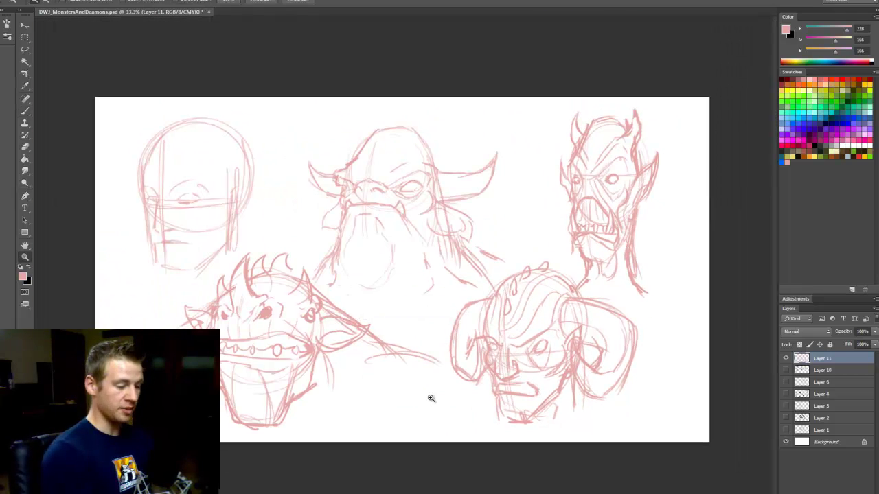
key("m")
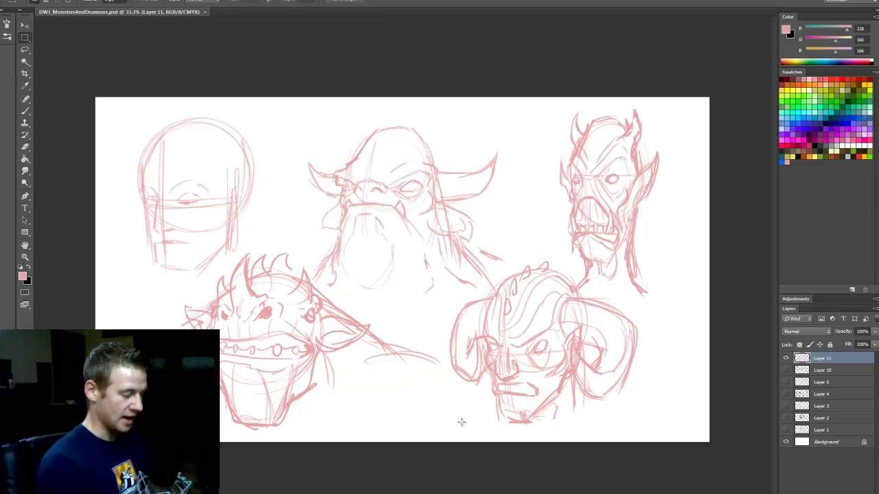
key("b")
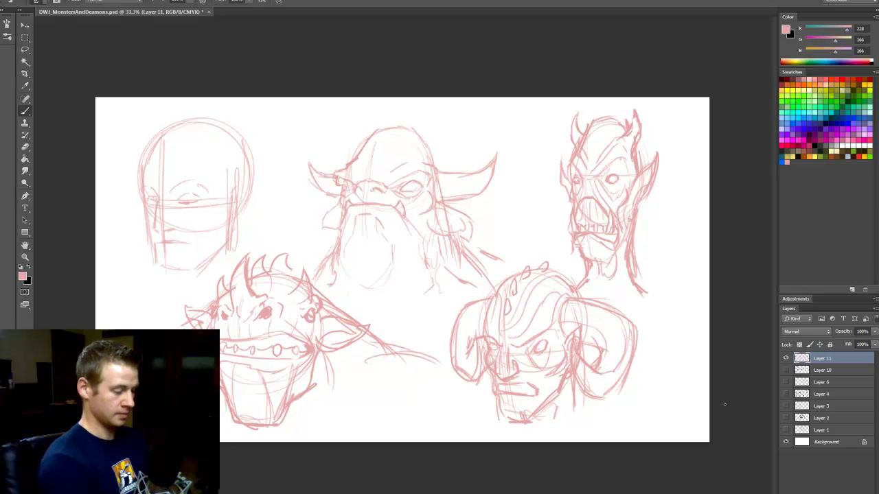
key("m")
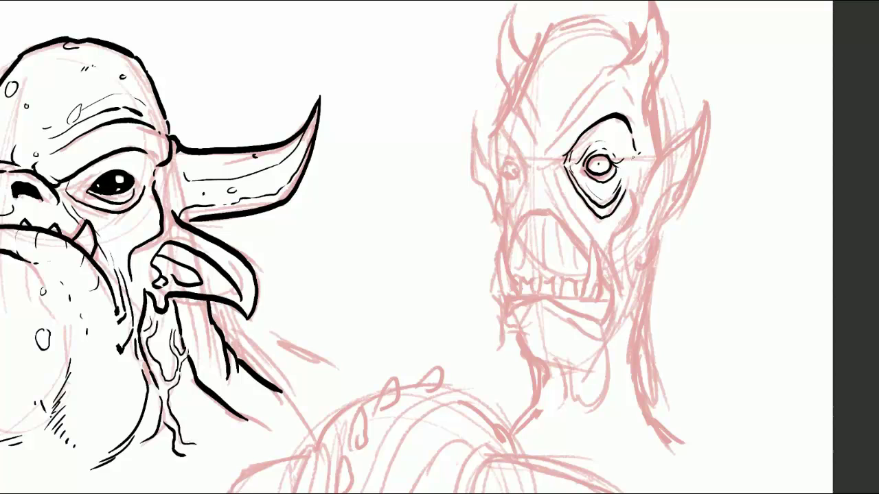
Step: Ink the gaunt horned demon's near brow, far eye and far brow contour in black over the pink sketch
left_click_drag(558, 125, 630, 98)
left_click_drag(557, 148, 633, 136)
left_click_drag(497, 127, 525, 159)
mouse_move(506, 164)
left_mouse_down()
mouse_move(514, 173)
mouse_move(492, 104)
left_mouse_up()
mouse_move(526, 116)
left_mouse_down()
mouse_move(507, 84)
mouse_move(519, 89)
left_mouse_up()
left_click_drag(494, 133, 505, 210)
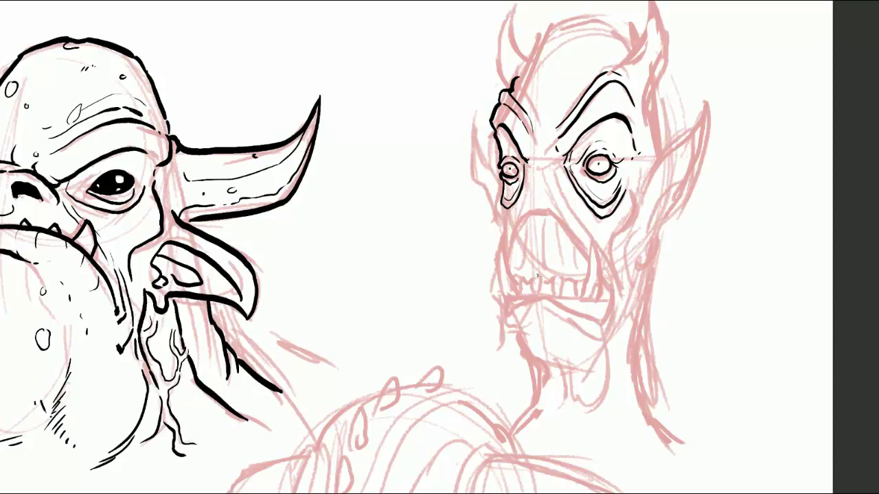
Step: Ink the gaunt demon's two forehead horns, the skull edge beside them and the wrinkles above the brows
mouse_move(622, 67)
left_mouse_down()
mouse_move(655, 4)
mouse_move(646, 102)
left_mouse_up()
left_click_drag(638, 54, 654, 12)
mouse_move(503, 87)
left_mouse_down()
mouse_move(512, 28)
mouse_move(526, 62)
left_mouse_up()
mouse_move(528, 60)
left_mouse_down()
mouse_move(553, 29)
mouse_move(634, 44)
mouse_move(519, 72)
left_mouse_up()
left_click_drag(523, 74, 537, 123)
left_click_drag(554, 118, 625, 57)
key("ctrl+z")
left_click_drag(573, 105, 622, 46)
left_click_drag(530, 58, 534, 91)
Step: Ink the gaunt demon's pointed near and far ears and the cheek line running down from the near eye
scroll(416, 247, "down", 1)
left_click_drag(651, 164, 706, 81)
mouse_move(706, 82)
left_mouse_down()
mouse_move(691, 165)
mouse_move(639, 242)
left_mouse_up()
left_click_drag(685, 142, 653, 195)
left_click_drag(474, 98, 496, 189)
left_click_drag(480, 136, 503, 199)
left_click_drag(503, 189, 511, 221)
key("ctrl+z")
left_click_drag(638, 165, 610, 245)
Step: Ink the gaunt demon's arched upper lip, large tusks and the lower edge of the open mouth
left_click_drag(504, 190, 509, 277)
key("ctrl+z")
mouse_move(501, 221)
left_mouse_down()
mouse_move(522, 273)
mouse_move(604, 280)
left_mouse_up()
left_click_drag(503, 196, 506, 228)
left_click_drag(502, 249, 505, 296)
key("ctrl+z")
mouse_move(507, 243)
left_mouse_down()
mouse_move(519, 205)
mouse_move(556, 200)
mouse_move(589, 239)
left_mouse_up()
left_click_drag(589, 238, 601, 279)
key("ctrl+z")
Step: Ink the small teeth between the gaunt demon's tusks and fill the mouth opening behind them with black
left_click_drag(515, 268, 543, 269)
left_click_drag(554, 269, 584, 276)
left_click_drag(522, 260, 556, 258)
left_click_drag(563, 258, 584, 263)
left_click_drag(528, 268, 579, 272)
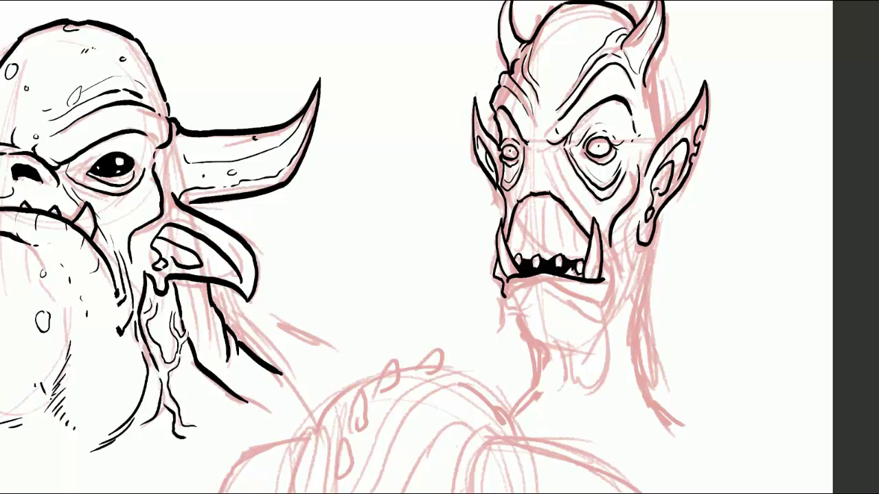
Step: Ink wrinkles between the gaunt demon's brows, the fold from nose to mouth corner and the lower lip
left_click_drag(526, 142, 549, 143)
mouse_move(539, 124)
left_mouse_down()
mouse_move(541, 140)
mouse_move(529, 140)
left_mouse_up()
left_click_drag(548, 124, 549, 140)
mouse_move(533, 123)
left_mouse_down()
mouse_move(547, 122)
mouse_move(592, 210)
mouse_move(606, 278)
left_mouse_up()
left_click_drag(611, 248, 622, 296)
left_click_drag(511, 282, 599, 302)
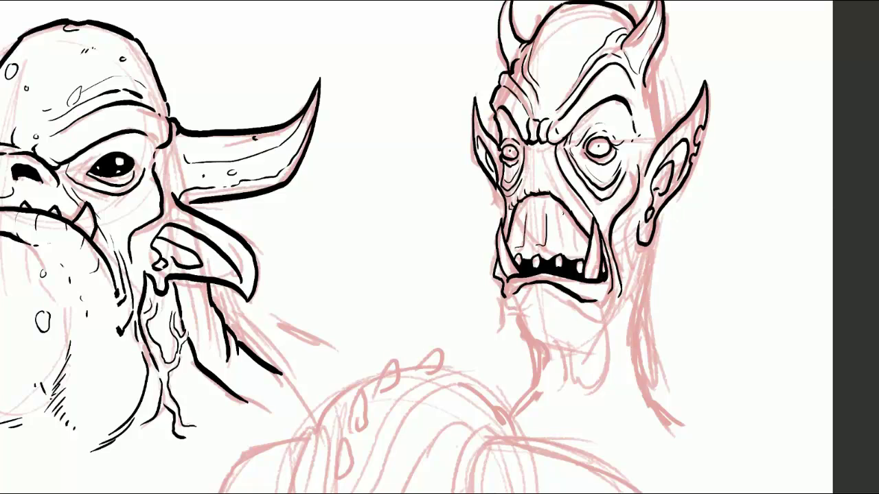
Step: Ink the gaunt demon's chin, jaw, back of the head and outer neck contour
mouse_move(507, 295)
left_mouse_down()
mouse_move(596, 310)
mouse_move(540, 355)
left_mouse_up()
left_click_drag(635, 207, 622, 291)
left_click_drag(657, 61, 652, 147)
mouse_move(644, 248)
left_mouse_down()
mouse_move(636, 344)
mouse_move(664, 415)
left_mouse_up()
Step: Ink the gaunt demon's throat and neck tendons, and add crease lines along the side of the nose
left_click_drag(538, 359, 528, 402)
left_click_drag(608, 312, 583, 392)
left_click_drag(553, 346, 560, 382)
left_click_drag(591, 342, 582, 390)
left_click_drag(626, 304, 655, 425)
left_click_drag(631, 338, 650, 412)
left_click_drag(541, 356, 544, 396)
mouse_move(550, 143)
left_mouse_down()
mouse_move(559, 189)
mouse_move(557, 179)
left_mouse_up()
left_click_drag(560, 189, 589, 228)
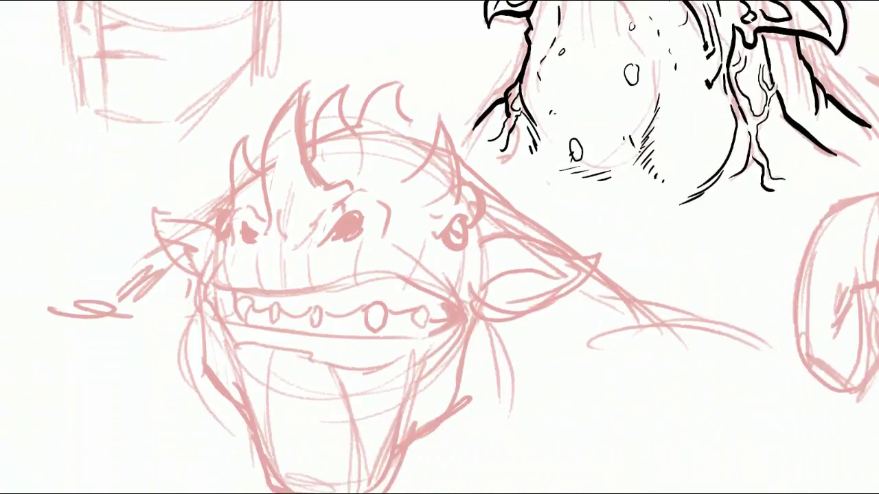
Step: Ink the wide-mouthed monster's two nostrils with thick rims and solid black openings
mouse_move(364, 244)
left_mouse_down()
mouse_move(405, 218)
mouse_move(431, 235)
left_mouse_up()
mouse_move(282, 221)
left_mouse_down()
mouse_move(287, 238)
mouse_move(296, 238)
left_mouse_up()
left_click_drag(274, 232, 302, 213)
Step: Ink the wide-mouthed monster's large central horn and the curved horns behind it, with texture lines and the crown edge
mouse_move(309, 229)
left_mouse_down()
mouse_move(300, 172)
mouse_move(351, 76)
left_mouse_up()
left_click_drag(350, 76, 358, 186)
left_click_drag(332, 96, 313, 218)
mouse_move(332, 169)
left_mouse_down()
mouse_move(336, 182)
mouse_move(381, 193)
left_mouse_up()
left_click_drag(383, 86, 355, 170)
left_click_drag(375, 97, 379, 171)
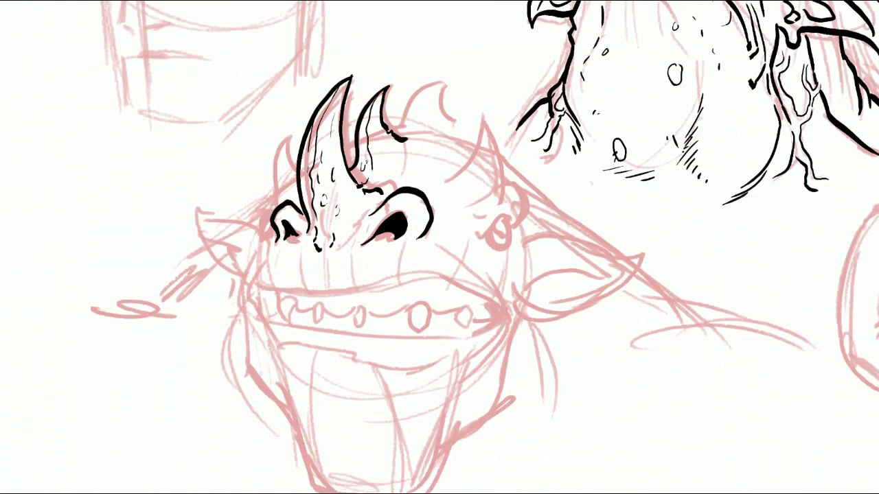
left_click_drag(396, 135, 463, 146)
Step: Ink the wide-mouthed monster's near and far eyes with their lids, and the far edge of the muzzle
mouse_move(475, 204)
left_mouse_down()
mouse_move(520, 214)
mouse_move(493, 242)
left_mouse_up()
left_click_drag(501, 219, 519, 237)
left_click_drag(496, 226, 504, 219)
left_click_drag(269, 221, 261, 250)
left_click_drag(260, 210, 275, 231)
left_click_drag(262, 242, 247, 285)
Step: Ink the small outer horns on both sides of the wide-mouthed monster's head, with creases at the base
left_click_drag(273, 207, 296, 171)
left_click_drag(448, 171, 486, 116)
left_click_drag(486, 115, 506, 194)
left_click_drag(475, 144, 481, 165)
left_click_drag(472, 147, 427, 142)
Step: Ink the wide-mouthed monster's pointed ears, including the inner folds of the near ear
left_click_drag(520, 236, 647, 252)
left_click_drag(260, 226, 248, 270)
left_click_drag(646, 254, 517, 320)
left_click_drag(618, 269, 522, 303)
left_click_drag(549, 272, 528, 299)
left_click_drag(626, 265, 545, 273)
left_click_drag(520, 241, 515, 255)
Step: Ink the wide-mouthed monster's wavy upper lip, cheek scar, mouth corner and lower lip line
mouse_move(253, 280)
left_mouse_down()
mouse_move(383, 295)
mouse_move(452, 287)
left_mouse_up()
left_click_drag(468, 230, 459, 284)
mouse_move(497, 307)
left_mouse_down()
mouse_move(427, 357)
mouse_move(423, 410)
left_mouse_up()
mouse_move(495, 316)
left_mouse_down()
mouse_move(352, 336)
mouse_move(261, 324)
left_mouse_up()
Step: Ink the row of upper teeth and the gum line inside the wide-mouthed monster's mouth
left_click_drag(412, 303, 426, 326)
left_click_drag(354, 305, 360, 326)
left_click_drag(313, 304, 318, 323)
mouse_move(280, 300)
left_mouse_down()
mouse_move(287, 317)
mouse_move(263, 316)
left_mouse_up()
left_click_drag(249, 284, 256, 306)
left_click_drag(295, 306, 410, 315)
mouse_move(447, 308)
left_mouse_down()
mouse_move(467, 326)
mouse_move(490, 317)
left_mouse_up()
Step: Ink the lower teeth and small lip marks along the wide-mouthed monster's lower lip
left_click_drag(268, 322, 279, 323)
left_click_drag(295, 325, 308, 327)
left_click_drag(331, 331, 343, 330)
left_click_drag(381, 334, 397, 335)
left_click_drag(432, 340, 456, 335)
mouse_move(443, 338)
left_mouse_down()
mouse_move(432, 343)
mouse_move(468, 358)
left_mouse_up()
Step: Ink the fold beneath the wide-mouthed monster's lower lip, the long chin outline and the crack running down from the lip
mouse_move(264, 327)
left_mouse_down()
mouse_move(273, 358)
mouse_move(340, 358)
left_mouse_up()
left_click_drag(346, 355, 385, 370)
left_click_drag(256, 350, 321, 493)
left_click_drag(436, 473, 426, 493)
left_click_drag(421, 435, 424, 411)
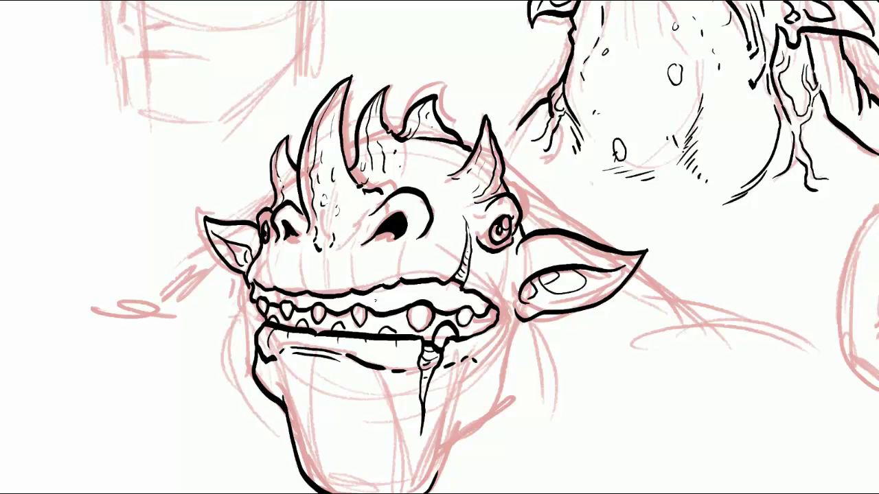
Step: Ink vertical creases above the wide-mouthed monster's upper lip, the cheek folds and the near jaw contour
left_click_drag(273, 260, 273, 287)
left_click_drag(302, 256, 304, 289)
left_click_drag(399, 251, 400, 278)
left_click_drag(438, 258, 438, 278)
left_click_drag(515, 248, 499, 299)
left_click_drag(430, 237, 493, 293)
left_click_drag(513, 303, 436, 481)
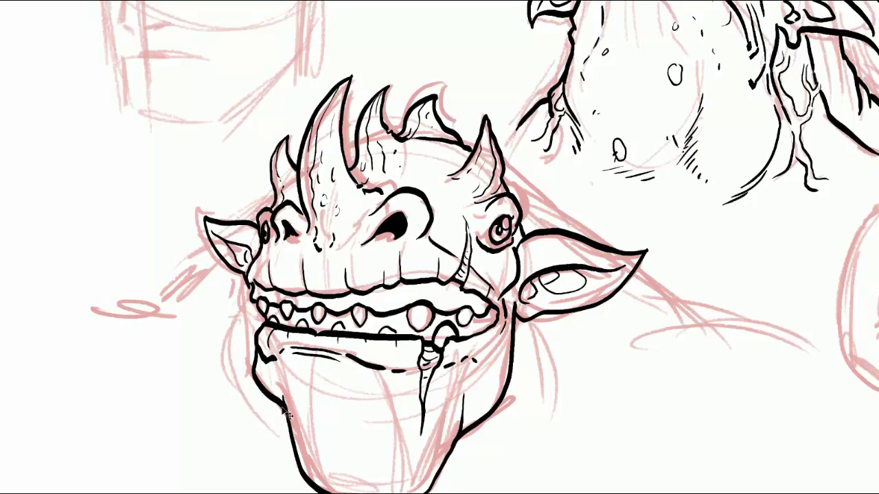
Step: Ink the wide-mouthed monster's neck sides, the back contour behind the ear and both shoulder lines
left_click_drag(555, 319, 556, 398)
left_click_drag(471, 389, 464, 431)
left_click_drag(254, 298, 227, 390)
left_click_drag(506, 171, 608, 246)
mouse_move(646, 272)
left_mouse_down()
mouse_move(670, 323)
mouse_move(787, 345)
left_mouse_up()
left_click_drag(221, 262, 130, 302)
left_click_drag(434, 327, 459, 314)
right_click(458, 92)
key("Escape")
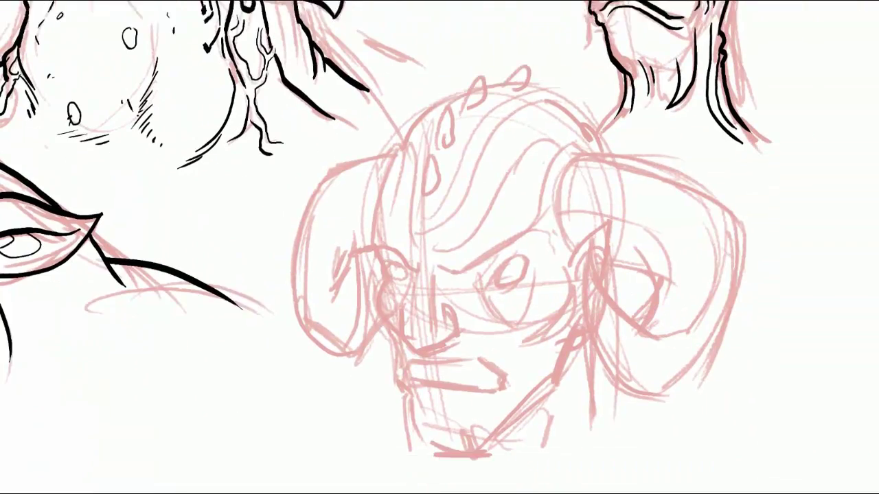
Step: Ink the ram-horned demon's angry near brow and the near eye with its iris, pupil and lower lid
left_click_drag(444, 245, 537, 201)
mouse_move(514, 233)
left_mouse_down()
mouse_move(523, 251)
mouse_move(526, 237)
left_mouse_up()
left_click_drag(513, 241, 514, 247)
mouse_move(513, 226)
left_mouse_down()
mouse_move(530, 230)
mouse_move(533, 250)
left_mouse_up()
left_click_drag(481, 262, 529, 268)
Step: Ink the ram-horned demon's nose, from the brow crease down the bridge to the tip and nostrils
mouse_move(443, 243)
left_mouse_down()
mouse_move(409, 232)
mouse_move(441, 258)
left_mouse_up()
left_click_drag(414, 247, 409, 314)
left_click_drag(433, 258, 425, 306)
left_click_drag(403, 288, 440, 317)
left_click_drag(439, 317, 445, 286)
Step: Ink the ram-horned demon's far brow, far eye and far cheek contour, plus the curve of the near cheekbone
mouse_move(376, 224)
left_mouse_down()
mouse_move(410, 242)
mouse_move(408, 254)
left_mouse_up()
left_click_drag(400, 245, 390, 262)
left_click_drag(376, 227, 395, 313)
left_click_drag(567, 250, 534, 322)
Step: Ink the ram-horned demon's open mouth with jagged teeth, the nose-to-mouth fold and the contour beside the far mouth corner
left_click_drag(459, 300, 497, 340)
key("ctrl+z")
mouse_move(409, 338)
left_mouse_down()
mouse_move(504, 355)
mouse_move(433, 353)
left_mouse_up()
mouse_move(434, 348)
left_mouse_down()
mouse_move(468, 347)
mouse_move(454, 358)
left_mouse_up()
mouse_move(457, 348)
left_mouse_down()
mouse_move(472, 358)
mouse_move(492, 356)
left_mouse_up()
left_click_drag(489, 346, 500, 363)
left_click_drag(455, 283, 494, 339)
left_click_drag(405, 319, 399, 371)
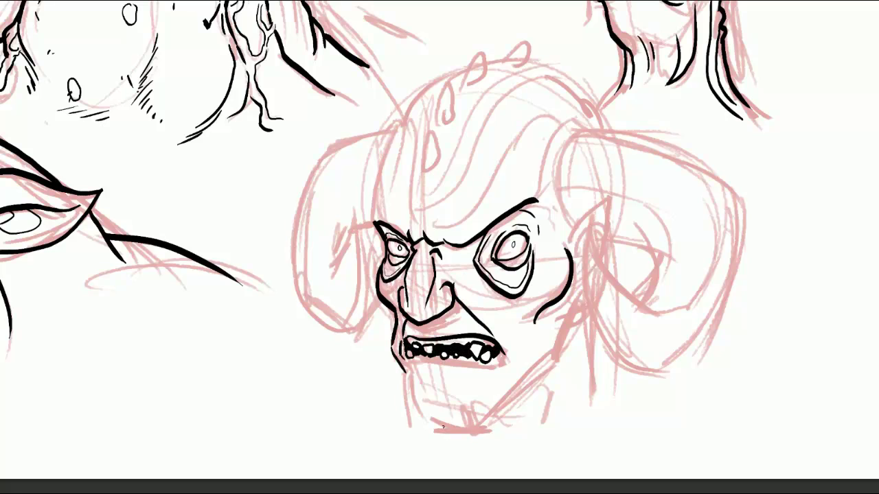
Step: Ink the ram-horned demon's near mouth corner and the lower lip beneath the teeth
left_click_drag(500, 346, 505, 367)
mouse_move(407, 358)
left_mouse_down()
mouse_move(502, 365)
mouse_move(420, 375)
left_mouse_up()
mouse_move(422, 374)
left_mouse_down()
mouse_move(471, 376)
mouse_move(428, 376)
left_mouse_up()
mouse_move(467, 382)
left_mouse_down()
mouse_move(505, 389)
mouse_move(509, 378)
left_mouse_up()
Step: Ink the ram-horned demon's chin and near jawline, with creases running down the near cheek
left_click_drag(458, 317, 448, 335)
mouse_move(408, 384)
left_mouse_down()
mouse_move(419, 440)
mouse_move(478, 444)
left_mouse_up()
mouse_move(478, 444)
left_mouse_down()
mouse_move(553, 361)
mouse_move(576, 316)
left_mouse_up()
left_click_drag(464, 289, 501, 328)
left_click_drag(534, 332, 519, 383)
Step: Ink the long curved folds across the ram-horned demon's forehead and the far contour of the skull
right_click(526, 243)
left_click_drag(532, 230, 526, 232)
left_click(580, 375)
right_click(495, 253)
left_click(524, 304)
key("Return")
left_click_drag(538, 118, 447, 226)
left_click_drag(380, 172, 376, 221)
left_click_drag(530, 85, 438, 213)
left_click_drag(399, 127, 426, 89)
left_click_drag(524, 73, 466, 180)
Step: Ink the row of small spikes along the ram-horned demon's crown and the rounded back of the skull
left_click_drag(429, 124, 440, 172)
left_click_drag(450, 80, 446, 129)
mouse_move(483, 57)
left_mouse_down()
mouse_move(464, 91)
mouse_move(539, 58)
left_mouse_up()
left_click_drag(517, 58, 534, 47)
left_click_drag(441, 147, 428, 181)
left_click_drag(536, 59, 609, 128)
Step: Ink the ram-horned demon's near horn, curling its outer and inner edges around to a point beside the jaw
mouse_move(591, 220)
left_mouse_down()
mouse_move(584, 289)
mouse_move(647, 371)
left_mouse_up()
left_click_drag(592, 228, 686, 303)
left_click_drag(644, 225, 633, 299)
mouse_move(586, 232)
left_mouse_down()
mouse_move(691, 346)
mouse_move(644, 370)
left_mouse_up()
left_click_drag(590, 234, 691, 338)
Step: Ink the outer and inner edges of the ram-horned demon's far curled horn
left_click_drag(385, 134, 336, 319)
left_click_drag(354, 206, 333, 319)
left_click_drag(379, 152, 317, 275)
Step: Ink the ram-horned demon's neck sides and near shoulder line, and add a pointed tuft under the chin
left_click_drag(606, 233, 615, 265)
left_click_drag(595, 333, 603, 412)
left_click_drag(548, 380, 535, 435)
left_click_drag(602, 405, 665, 445)
left_click_drag(449, 440, 412, 466)
Step: Add fine wrinkle lines around both of the ram-horned demon's eyes and creases down the near cheek
left_click_drag(494, 242, 520, 262)
left_click_drag(390, 242, 406, 259)
left_click_drag(508, 237, 519, 292)
left_click_drag(480, 240, 525, 230)
mouse_move(480, 248)
left_mouse_down()
mouse_move(526, 261)
mouse_move(508, 247)
left_mouse_up()
mouse_move(477, 254)
left_mouse_down()
mouse_move(527, 269)
mouse_move(528, 221)
left_mouse_up()
mouse_move(464, 238)
left_mouse_down()
mouse_move(538, 288)
mouse_move(533, 278)
left_mouse_up()
left_click_drag(541, 303, 525, 320)
left_click_drag(525, 325, 520, 366)
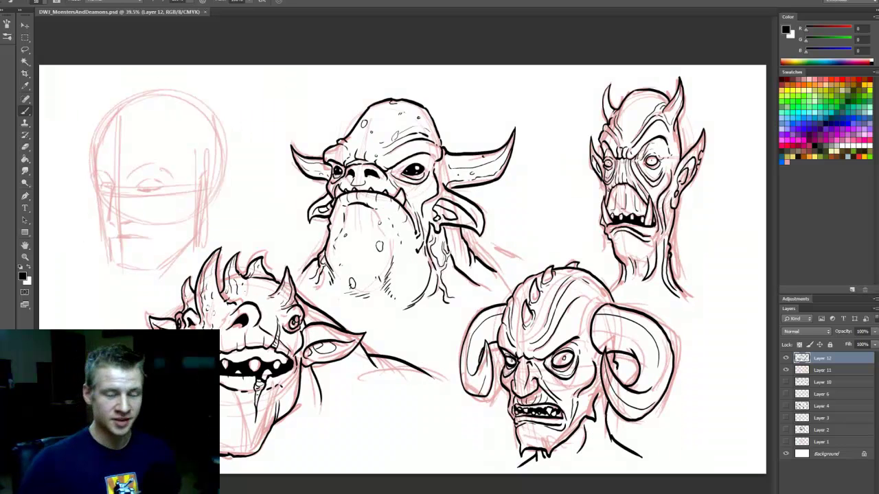